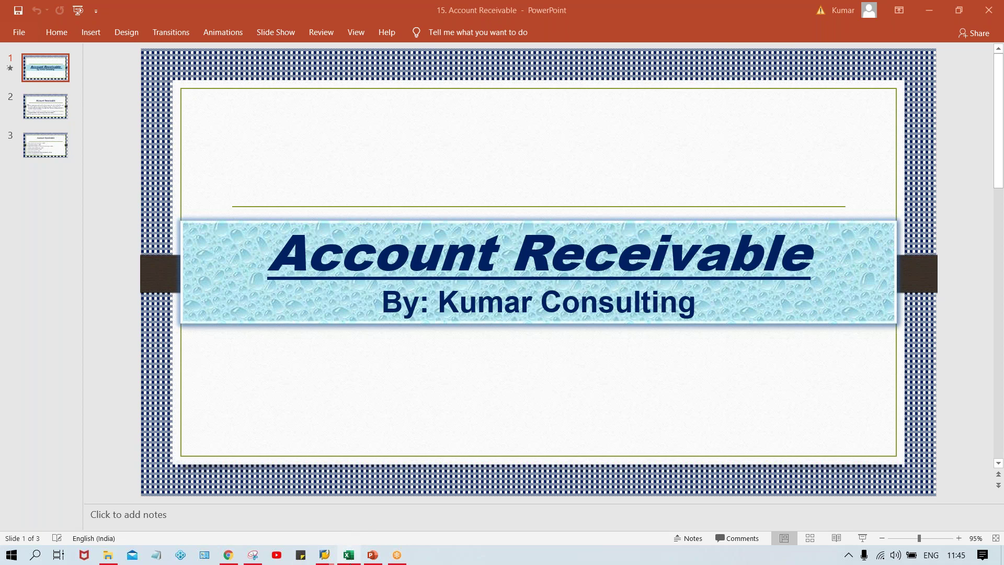
Step: Switch to the Class workbook in Excel and widen column F on Sheet2
{"action": "mouse_move", "coordinate": [350, 558]}
{"action": "left_click", "coordinate": [353, 468]}
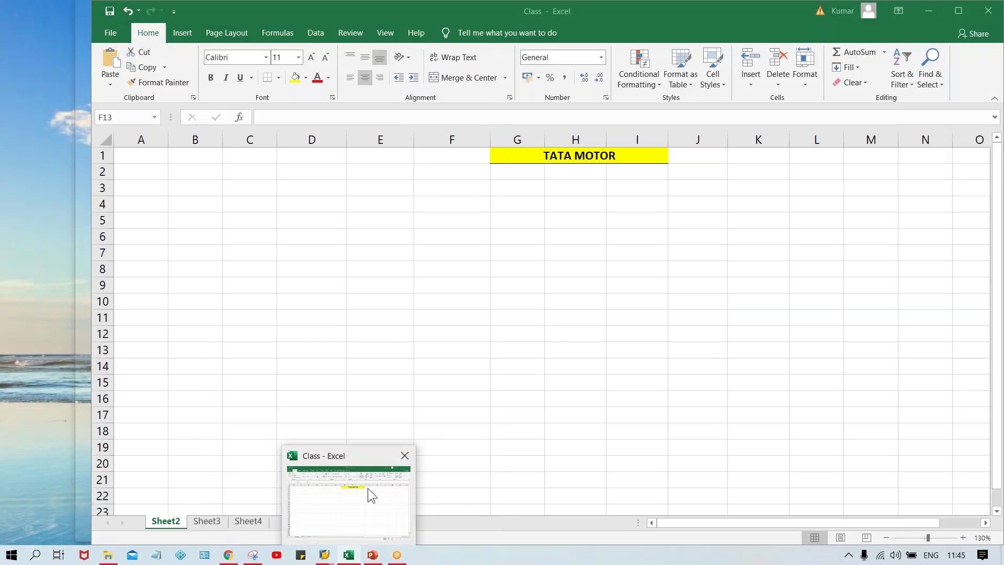
{"action": "left_click", "coordinate": [386, 234]}
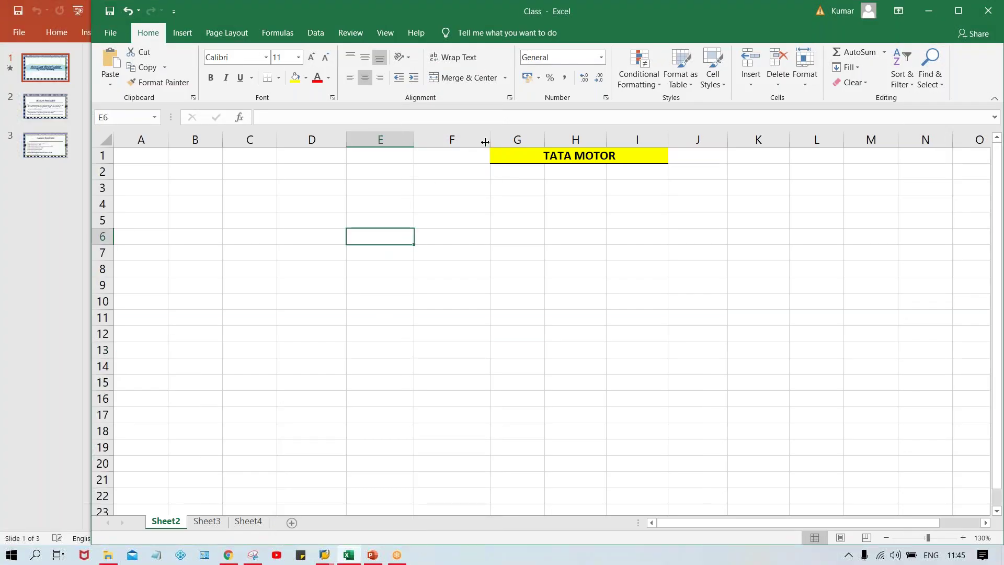
{"action": "left_click_drag", "start_coordinate": [488, 140], "coordinate": [549, 139]}
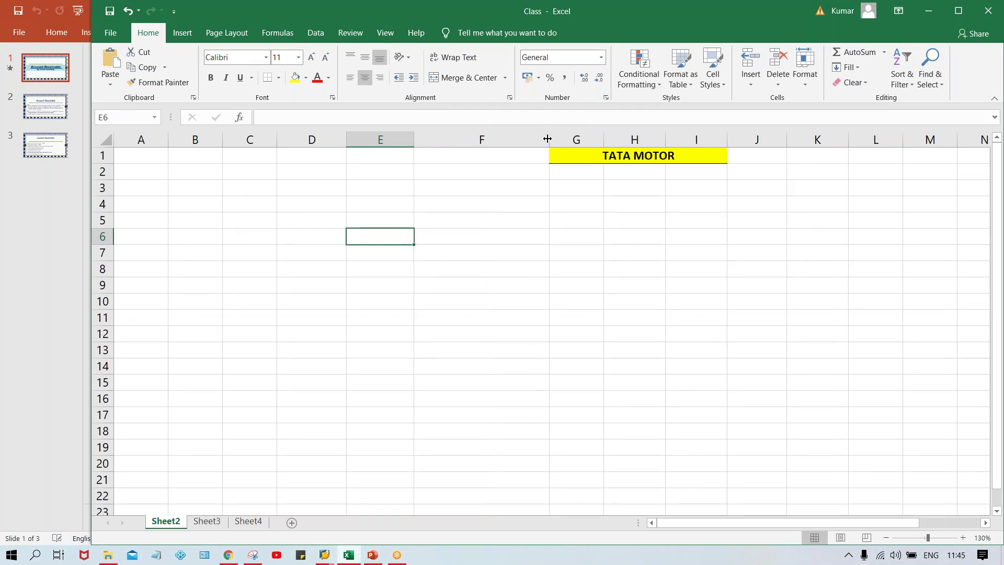
Step: Enter the debit line "CUSTOMER ACT. DR." in cell F3 with the amount 1000 in G3
{"action": "left_click", "coordinate": [439, 189]}
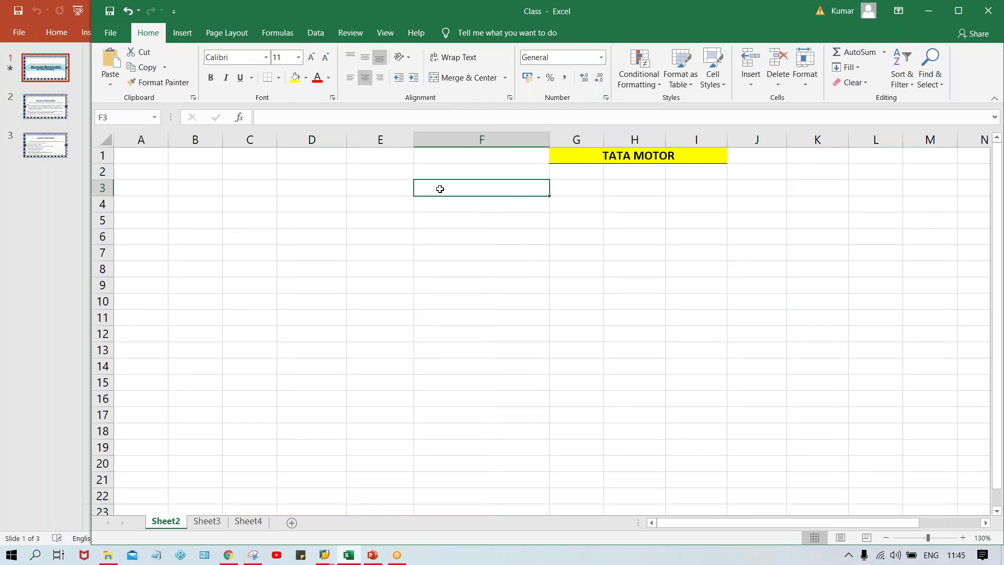
{"action": "key", "text": "Caps_Lock"}
{"action": "type", "text": "CUSTO"}
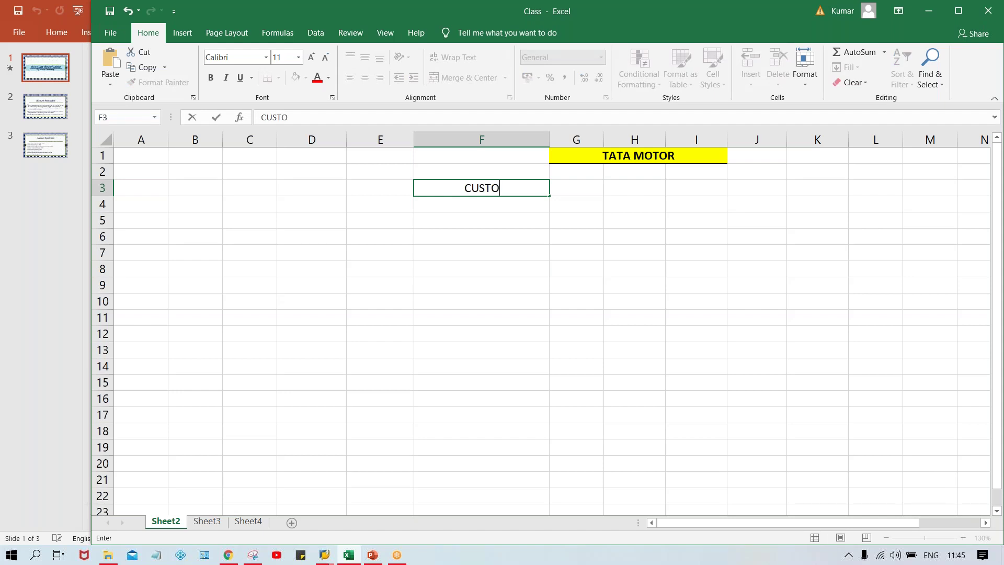
{"action": "type", "text": "MER AC"}
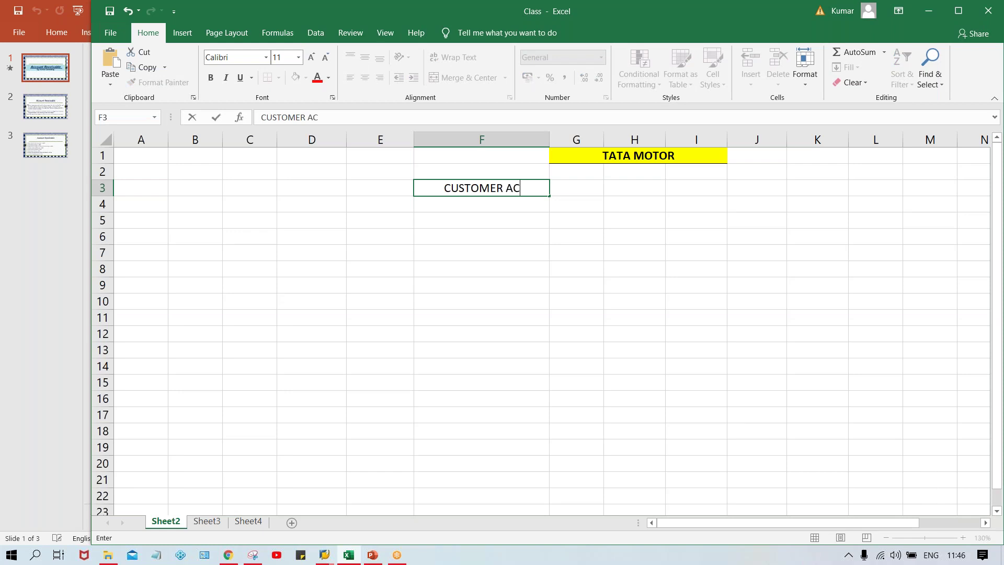
{"action": "type", "text": "T. DR."}
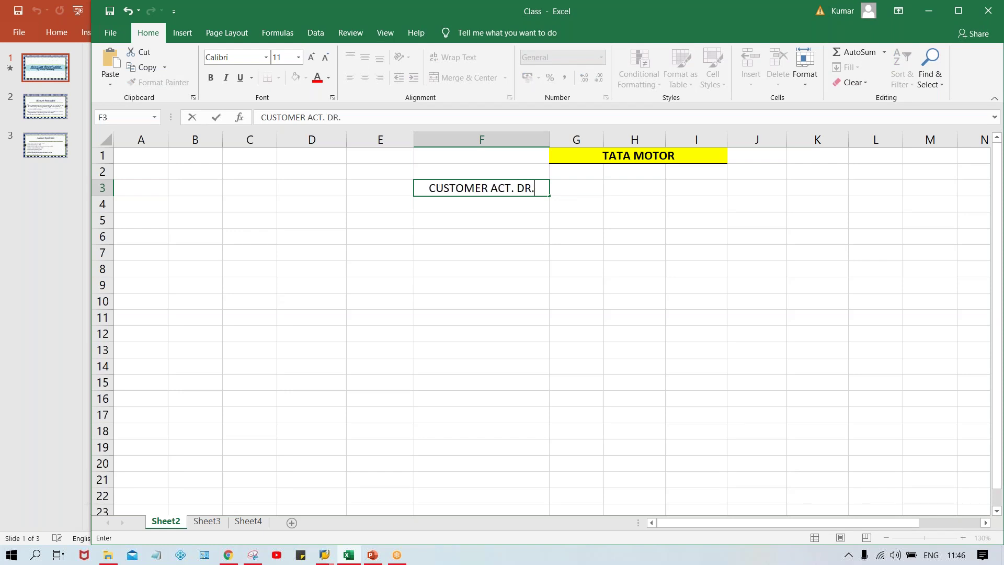
{"action": "key", "text": "Tab"}
{"action": "type", "text": "1000"}
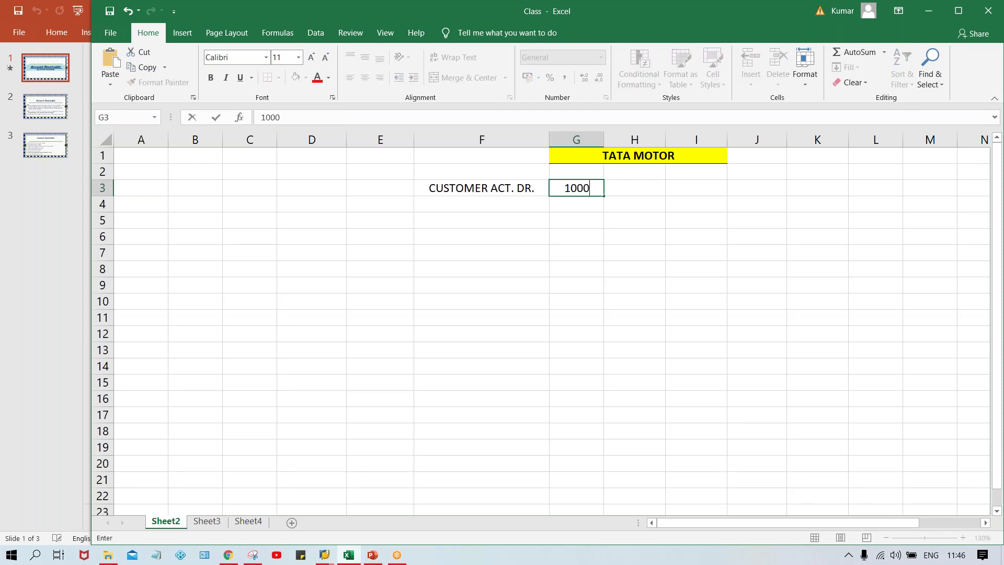
{"action": "key", "text": "Return"}
Step: Enter the credit line "SALE REV. ACT. CR." in cell F4 with the amount 1000 in G4
{"action": "type", "text": "SAL"}
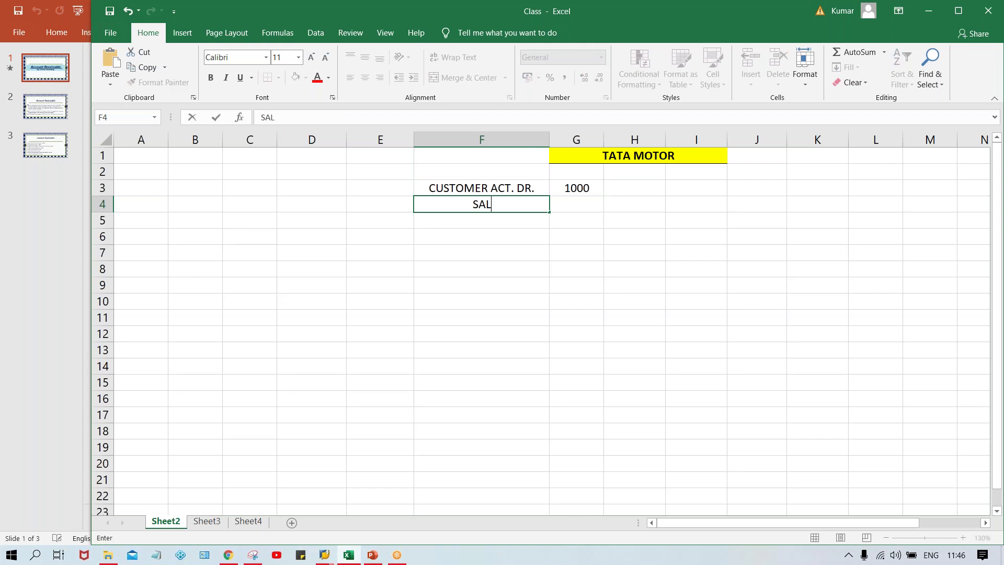
{"action": "type", "text": "E REV. ACT"}
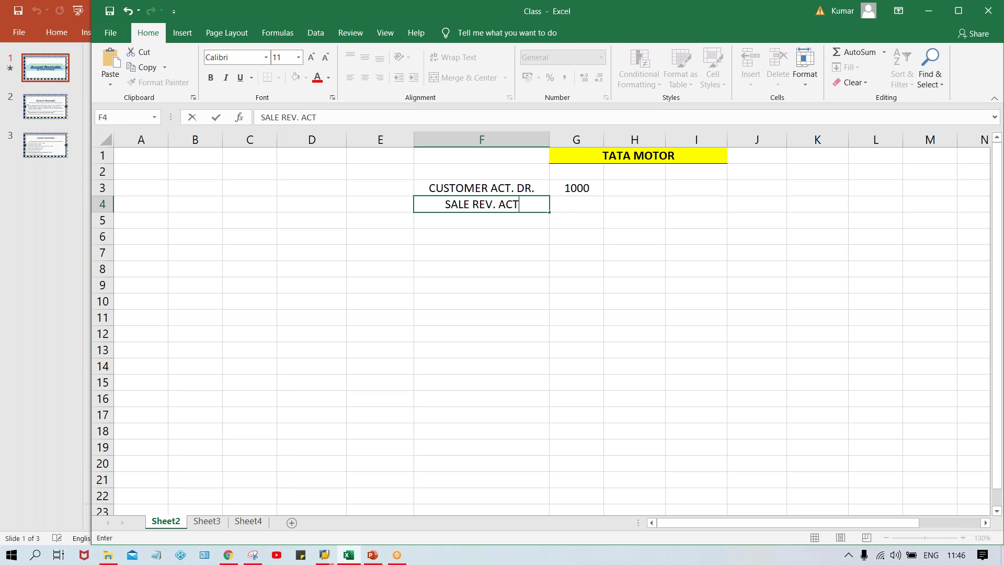
{"action": "type", "text": ". CR."}
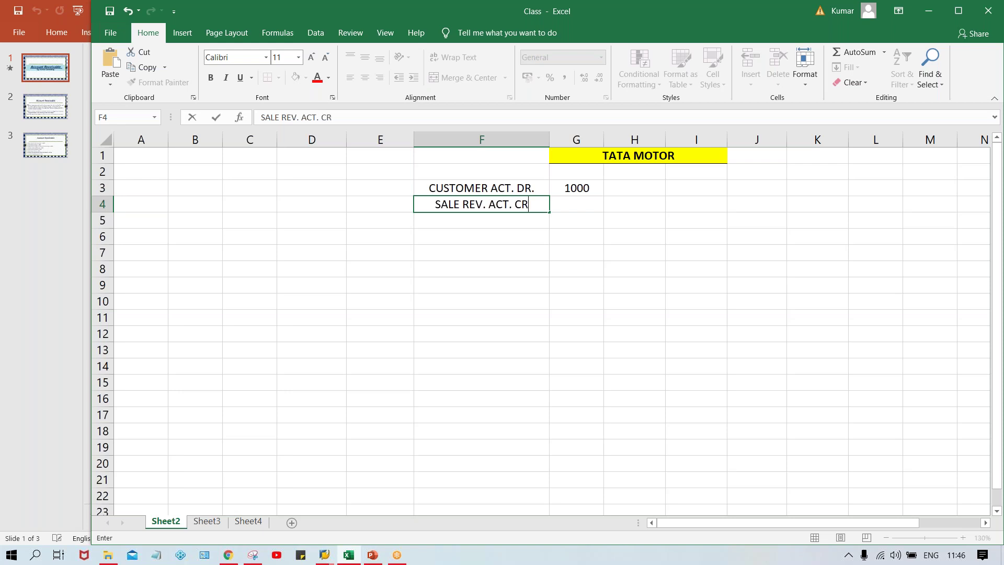
{"action": "key", "text": "Tab"}
{"action": "type", "text": "1000"}
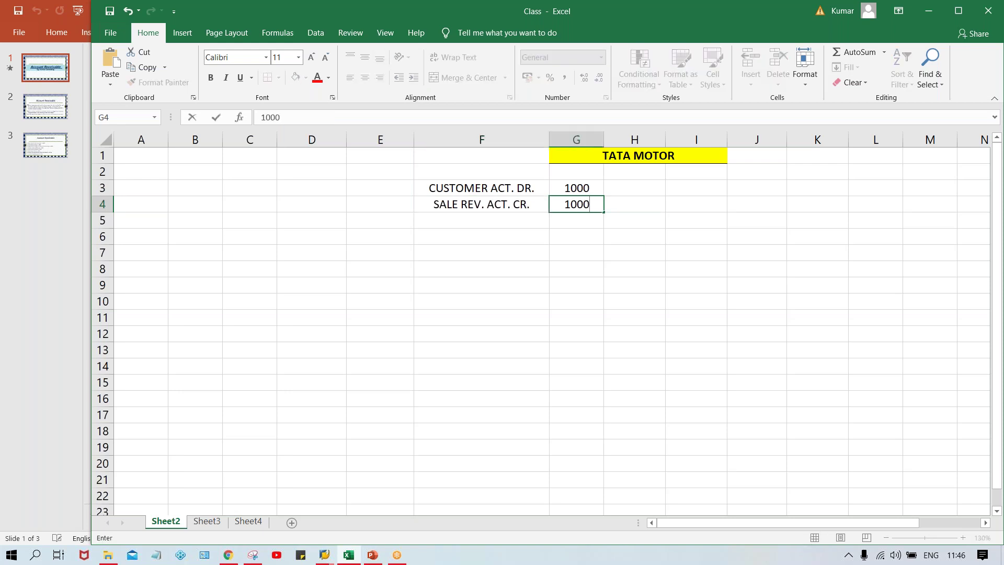
{"action": "key", "text": "Return"}
Step: Label the customer line CM in cell E3 and the sales revenue line GL in E4
{"action": "left_click", "coordinate": [366, 185]}
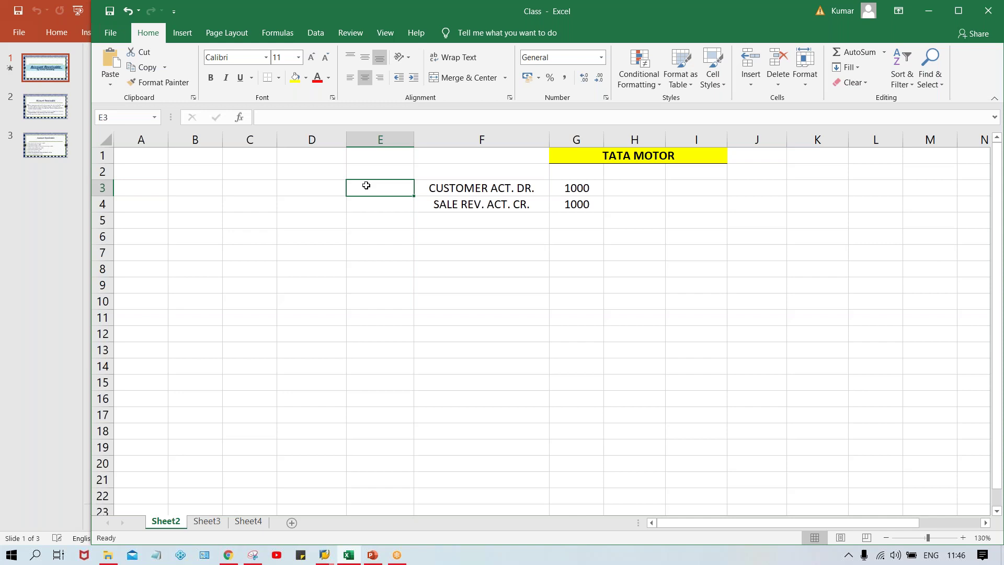
{"action": "type", "text": "CM"}
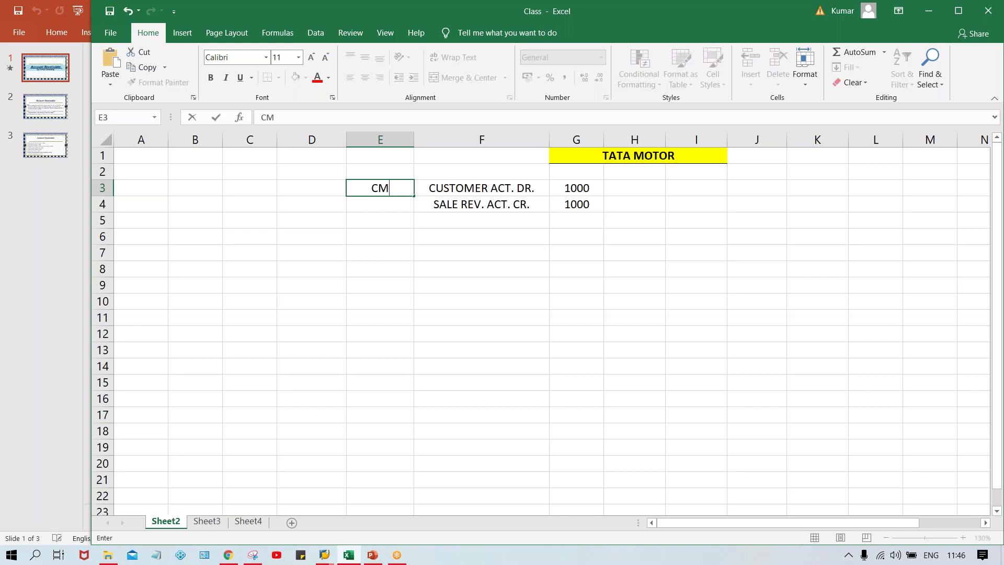
{"action": "key", "text": "Return"}
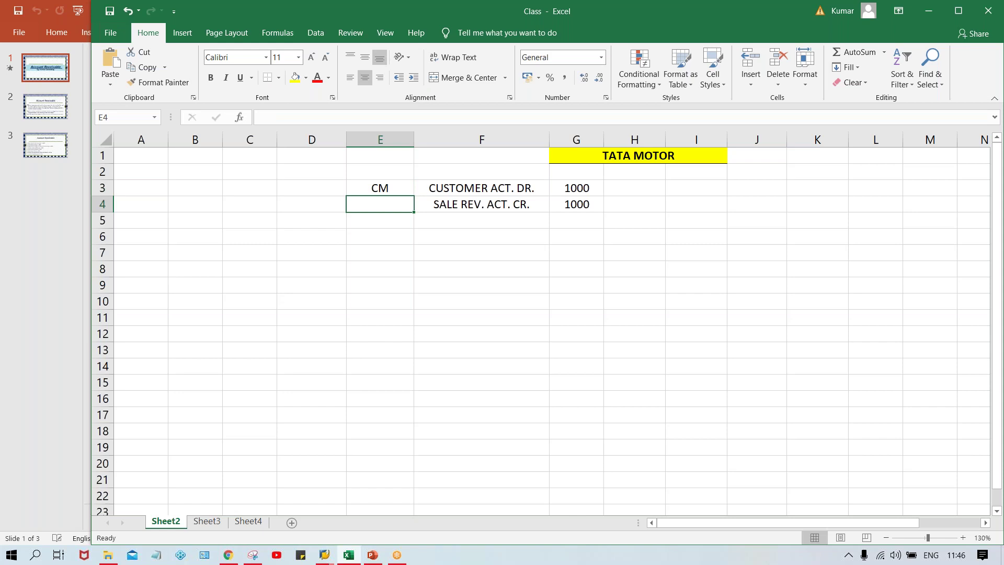
{"action": "type", "text": "GL"}
{"action": "key", "text": "Return"}
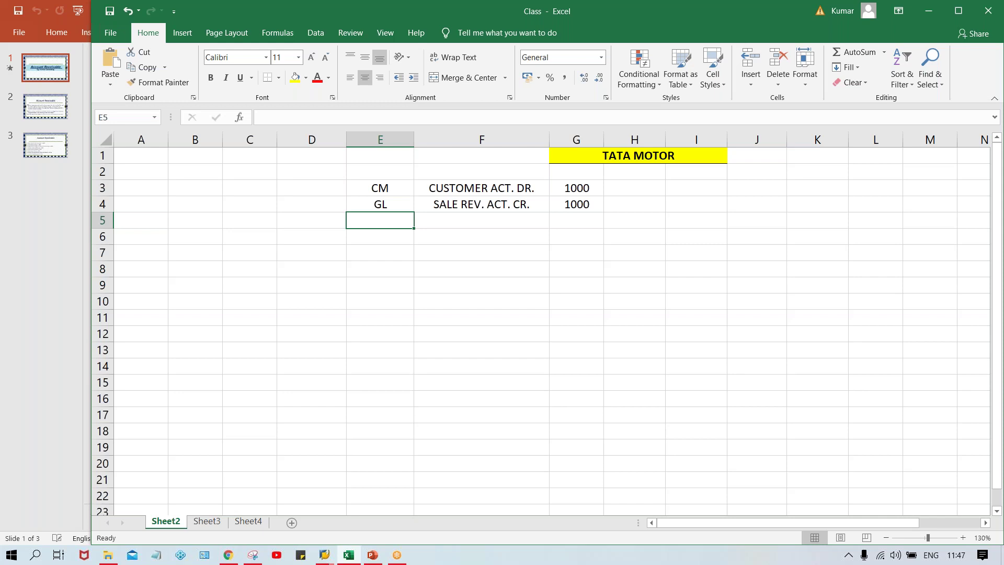
{"action": "left_click", "coordinate": [381, 205]}
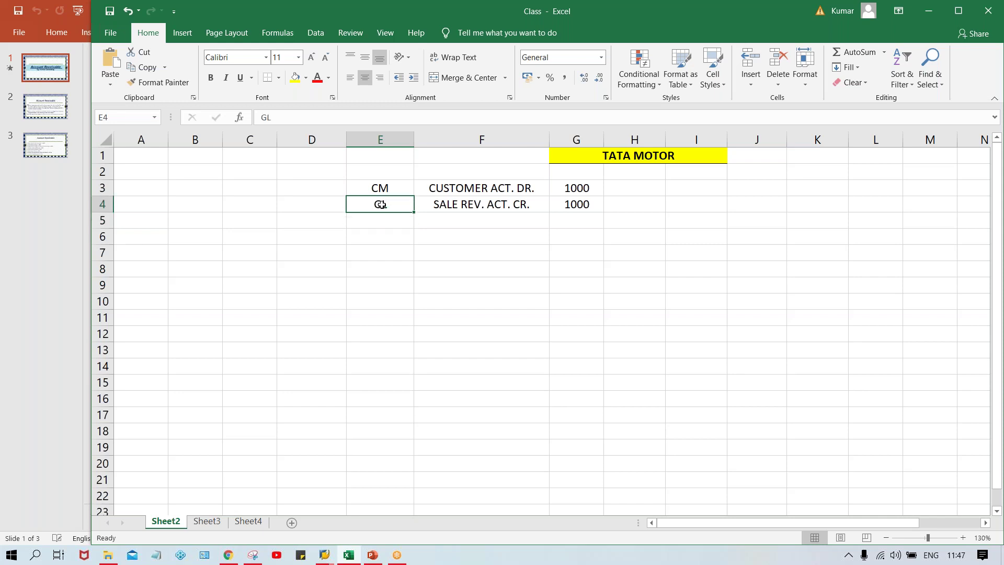
Step: Switch to SAP, open transaction FS00 and expand the REVENUE ACCOUNTS group in the account tree
{"action": "left_click", "coordinate": [324, 554]}
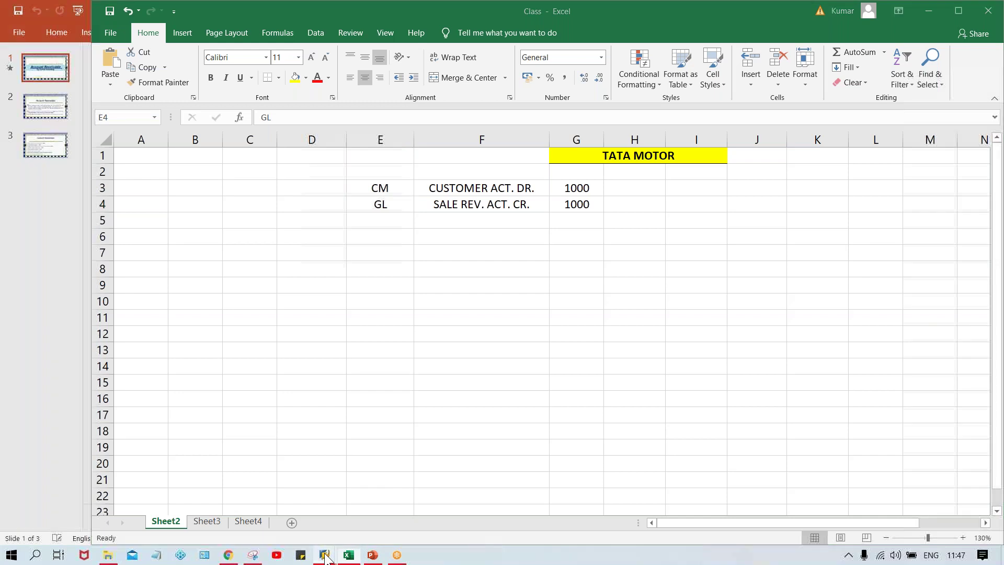
{"action": "left_click", "coordinate": [371, 518]}
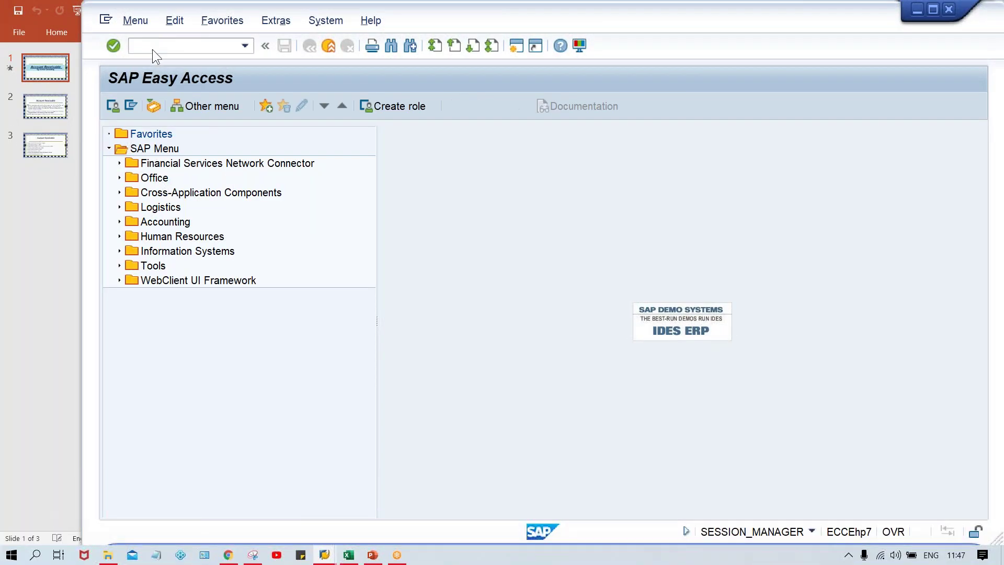
{"action": "type", "text": "FS00"}
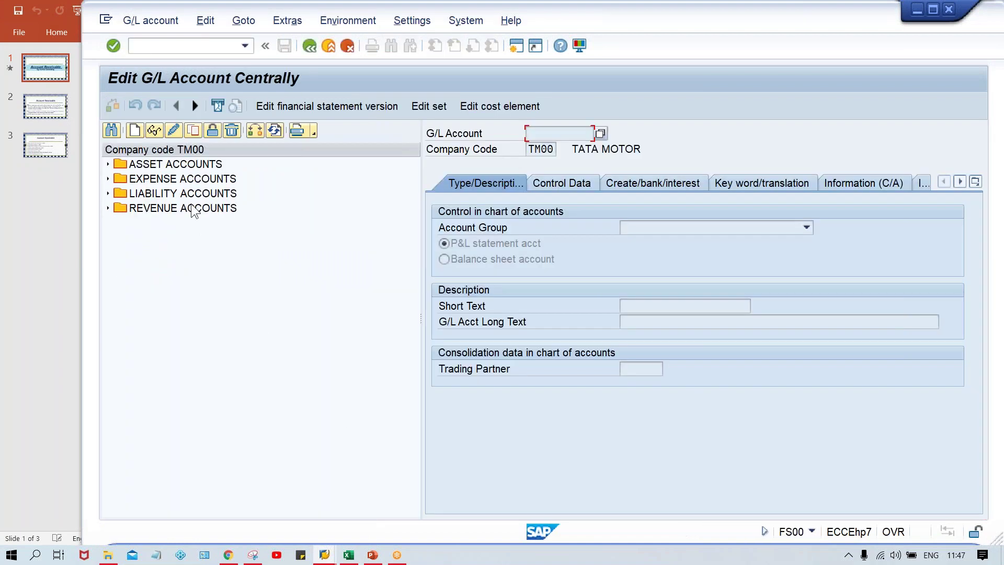
{"action": "left_click", "coordinate": [184, 209]}
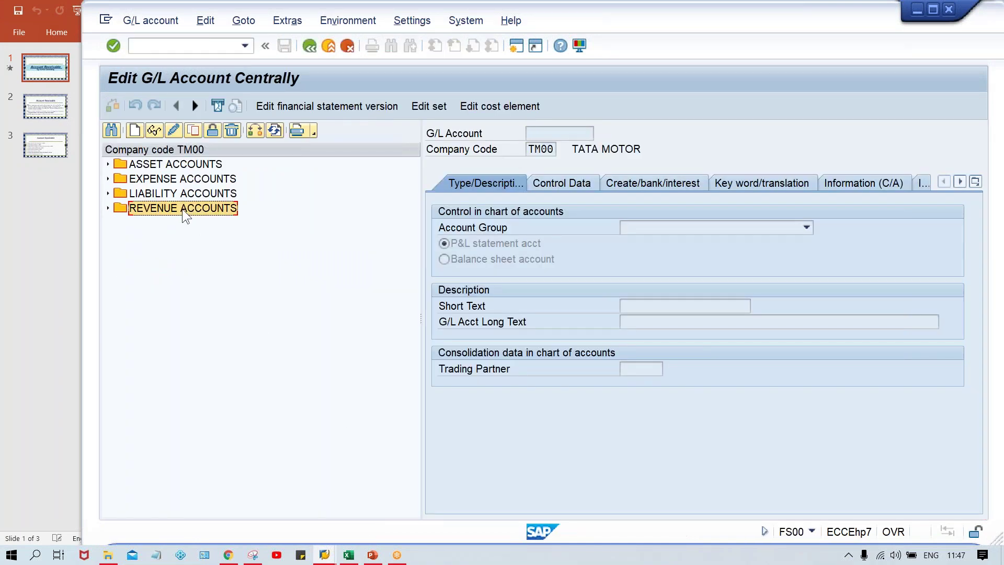
{"action": "double_click", "coordinate": [182, 208]}
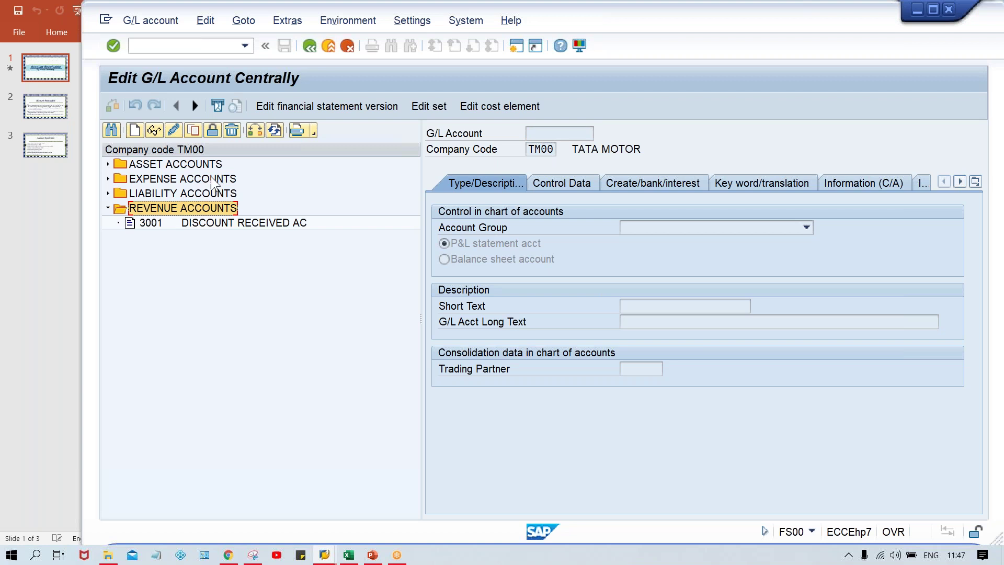
Step: Start a new G/L account 3000 in company code TM00 and assign it to the account group REVENUE ACCOUNTS
{"action": "left_click", "coordinate": [136, 130]}
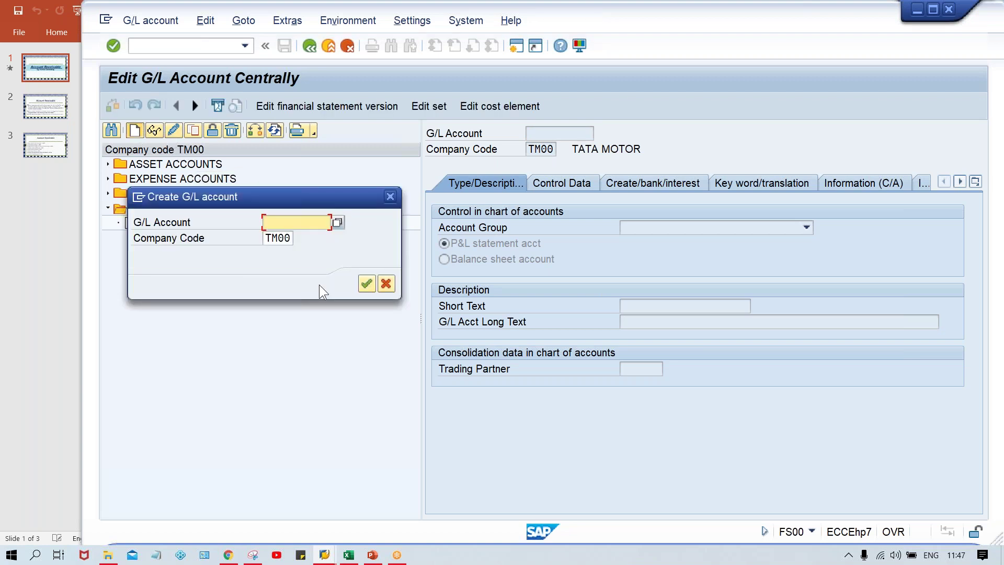
{"action": "type", "text": "3000"}
{"action": "key", "text": "Return"}
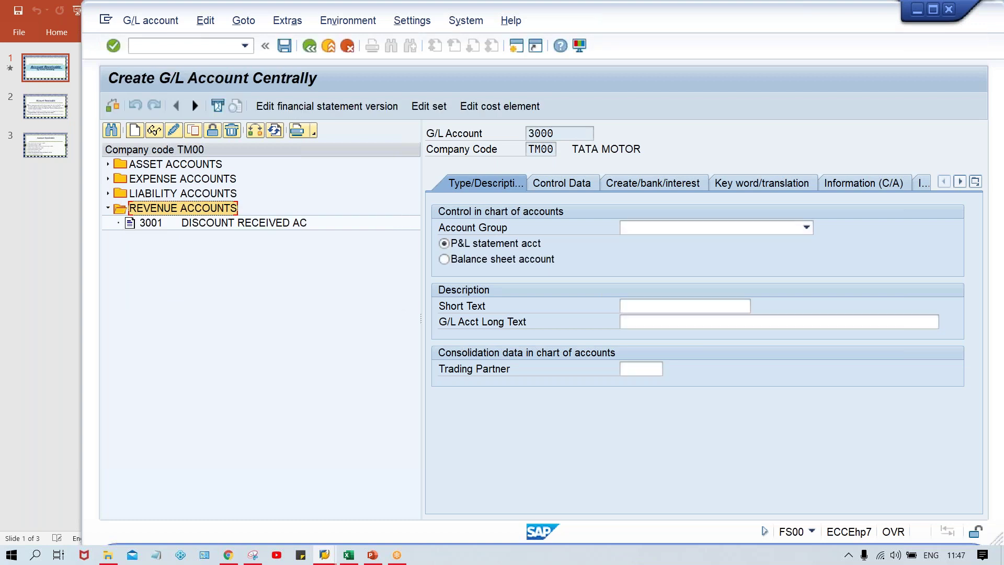
{"action": "left_click", "coordinate": [695, 228]}
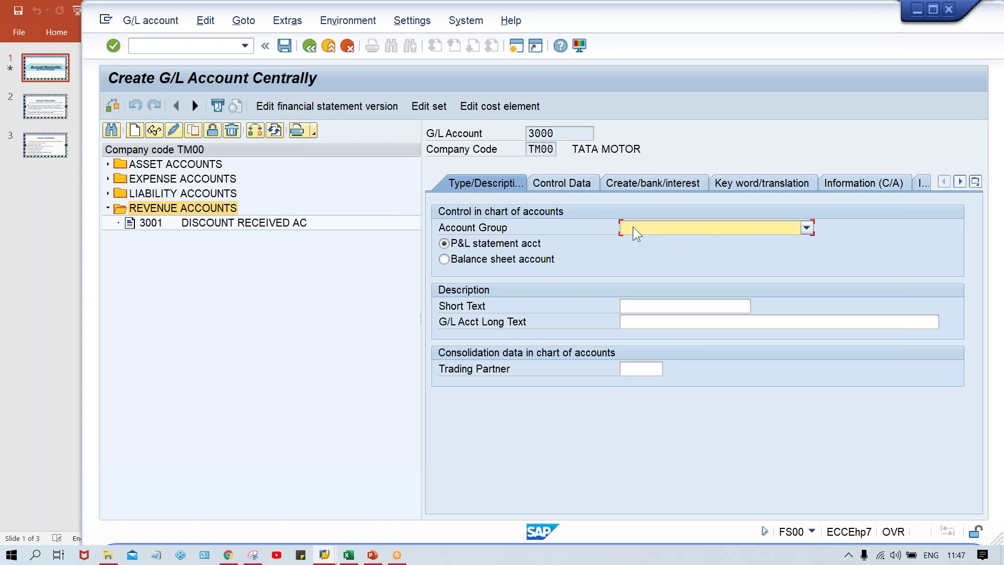
{"action": "left_click", "coordinate": [634, 228]}
{"action": "left_click", "coordinate": [648, 292]}
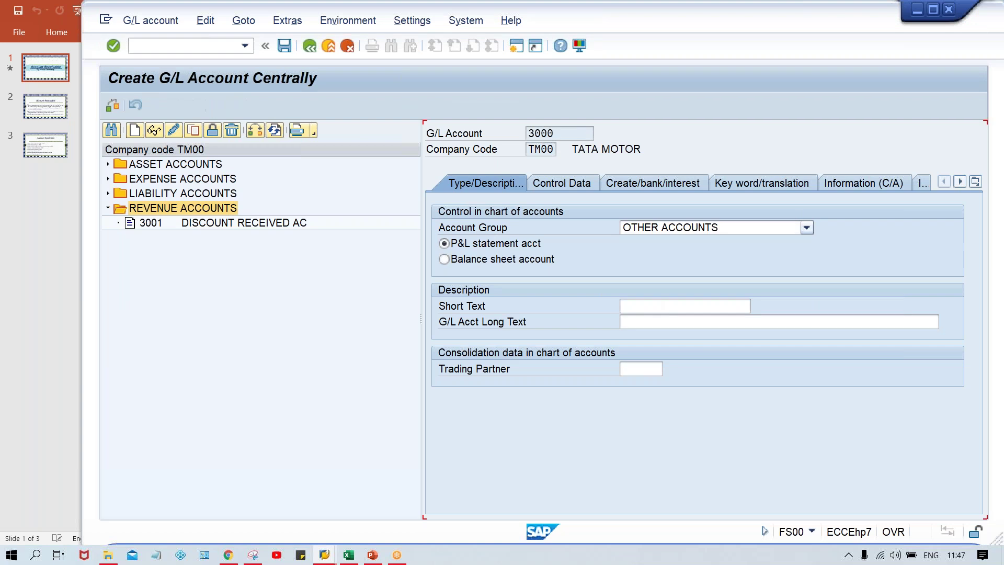
{"action": "left_click", "coordinate": [666, 227]}
{"action": "left_click", "coordinate": [645, 307]}
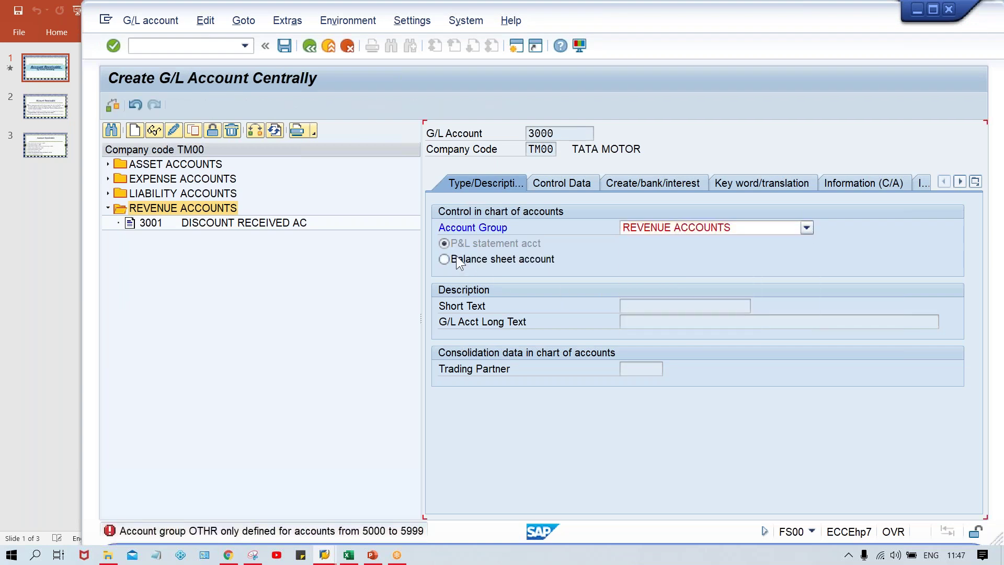
Step: Set both the short text and the long text of G/L account 3000 to "SALES REVENUE ACT."
{"action": "left_click", "coordinate": [658, 308]}
{"action": "type", "text": "S"}
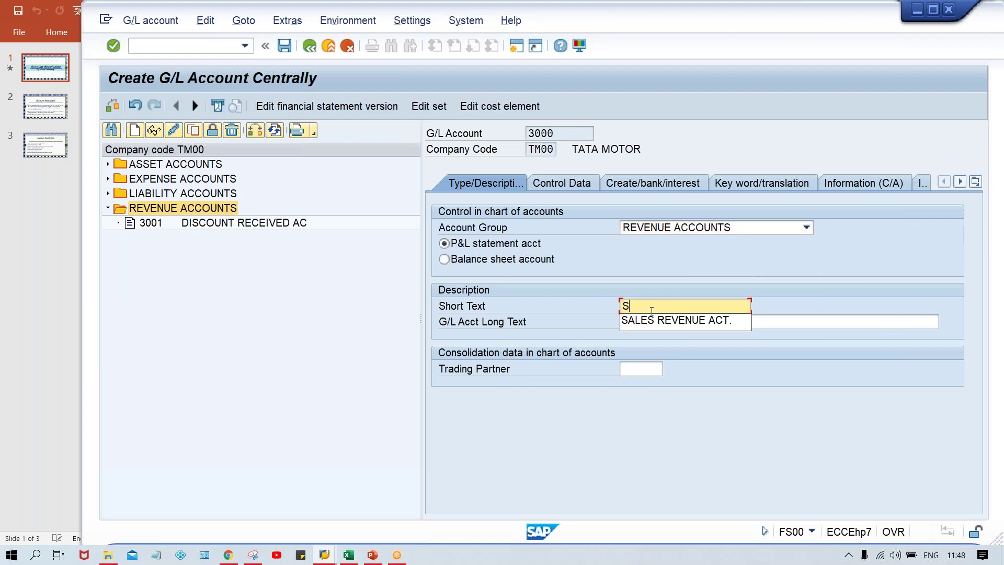
{"action": "key", "text": "Down"}
{"action": "key", "text": "Return"}
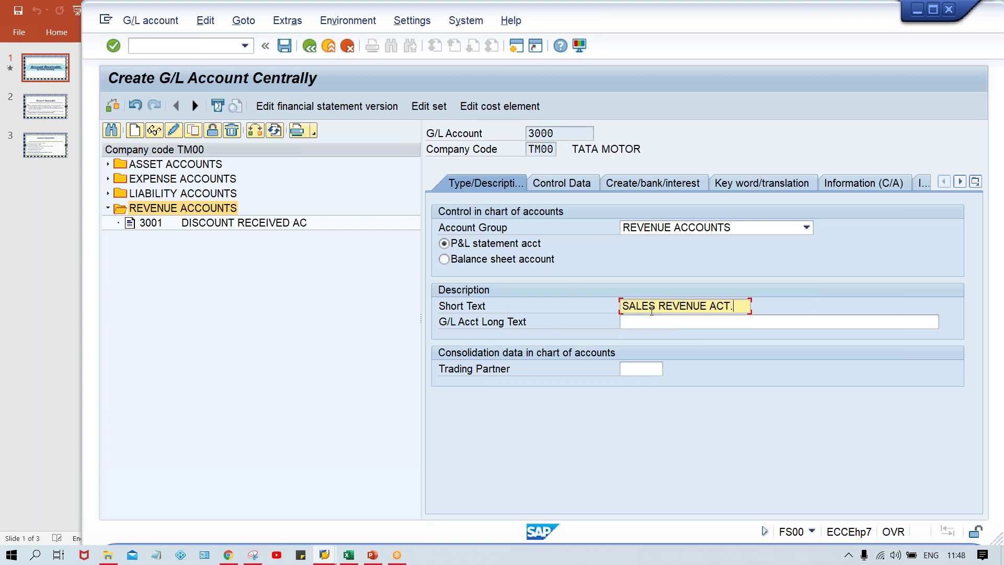
{"action": "key", "text": "Tab"}
{"action": "type", "text": "SALES REVENUE ACT."}
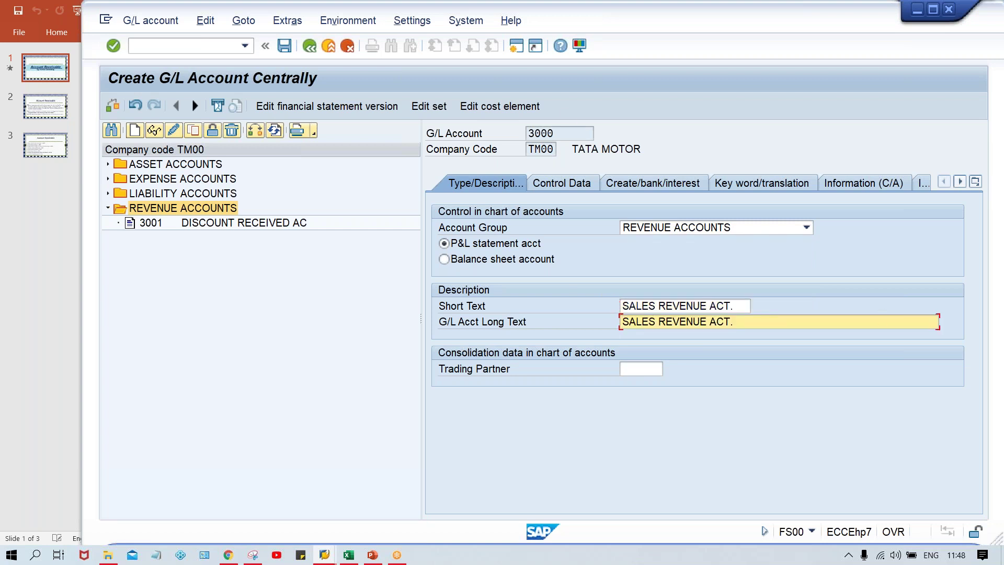
Step: In the account's control data, enable balances only in local currency and line item display, and set the sort key to 001
{"action": "left_click", "coordinate": [566, 184]}
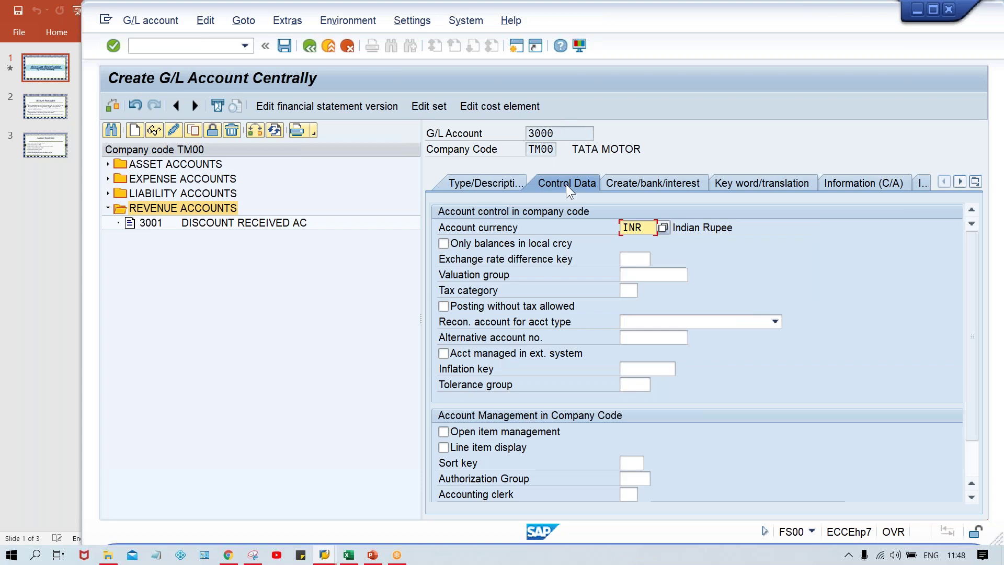
{"action": "left_click", "coordinate": [524, 243]}
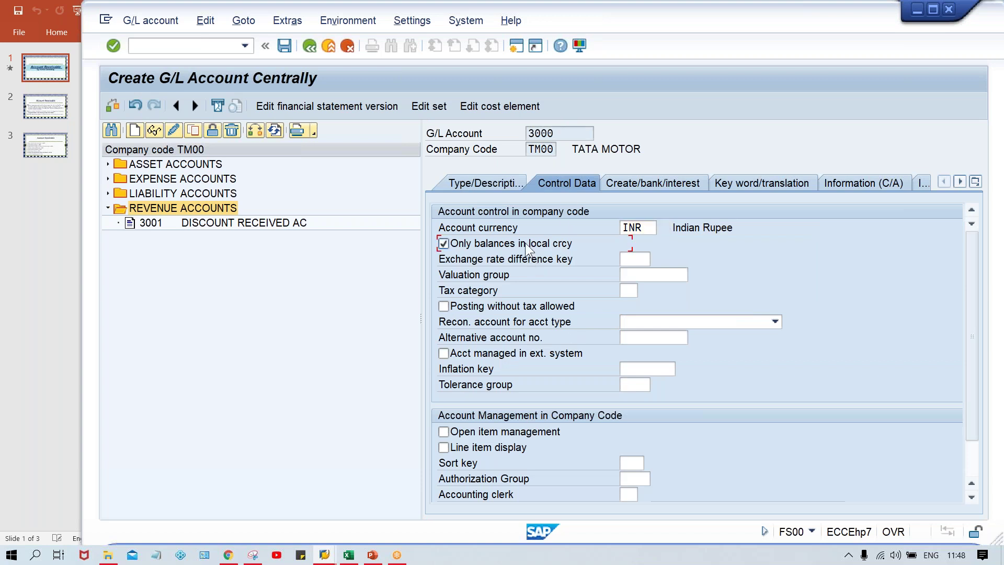
{"action": "left_click", "coordinate": [453, 446]}
{"action": "left_click", "coordinate": [631, 462]}
{"action": "key", "text": "Down"}
{"action": "key", "text": "Return"}
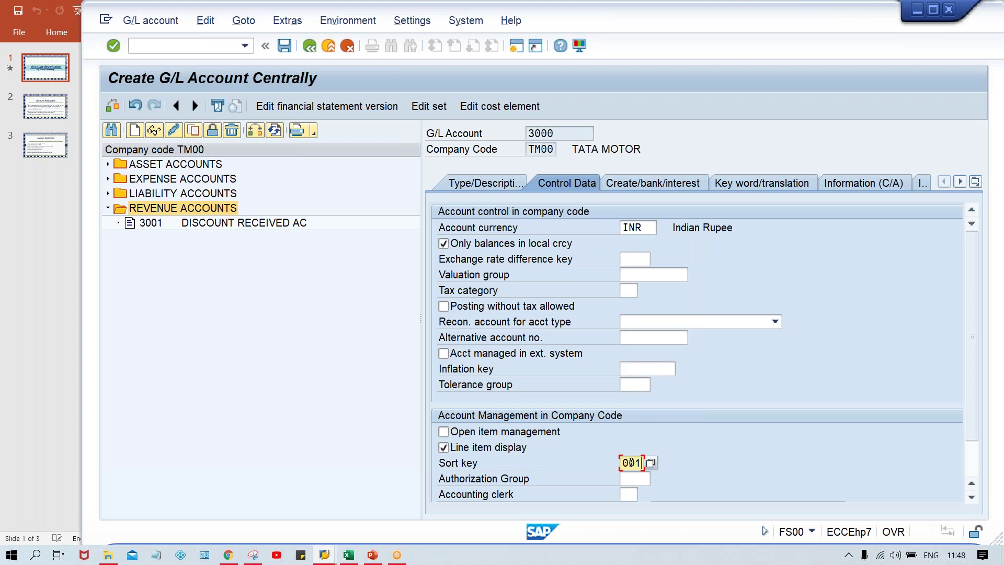
Step: Assign field status group G001 to G/L account 3000 and save the account
{"action": "left_click", "coordinate": [654, 189]}
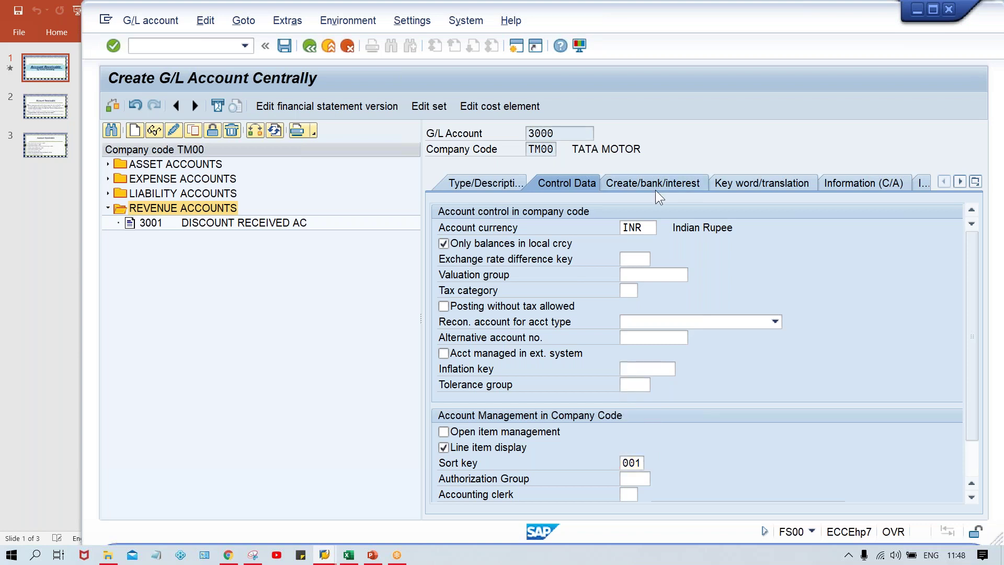
{"action": "key", "text": "BackSpace"}
{"action": "key", "text": "Down"}
{"action": "key", "text": "Down"}
{"action": "key", "text": "Return"}
{"action": "key", "text": "ctrl+s"}
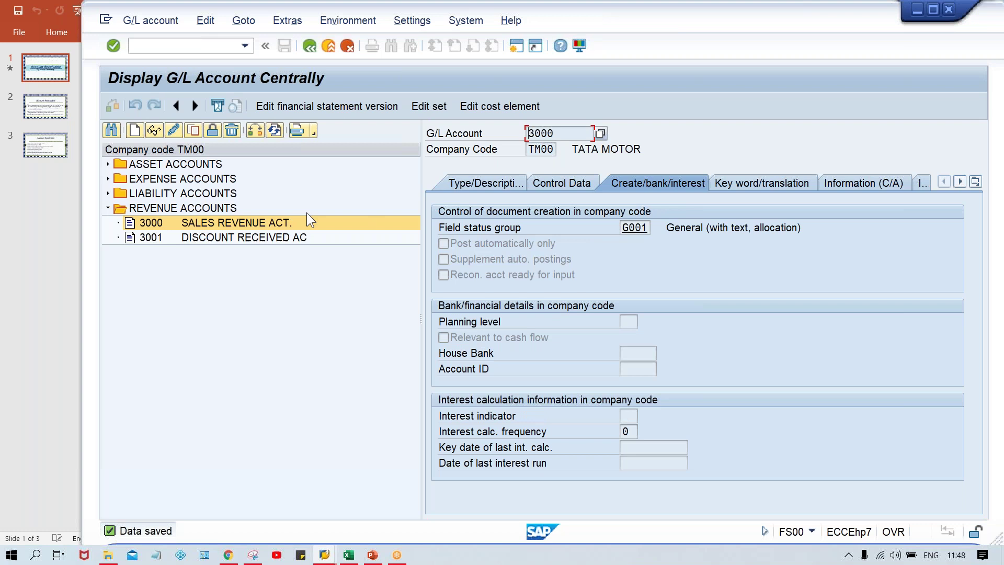
Step: Open an additional SAP session and start customer invoice entry with transaction FB70
{"action": "left_click", "coordinate": [513, 49]}
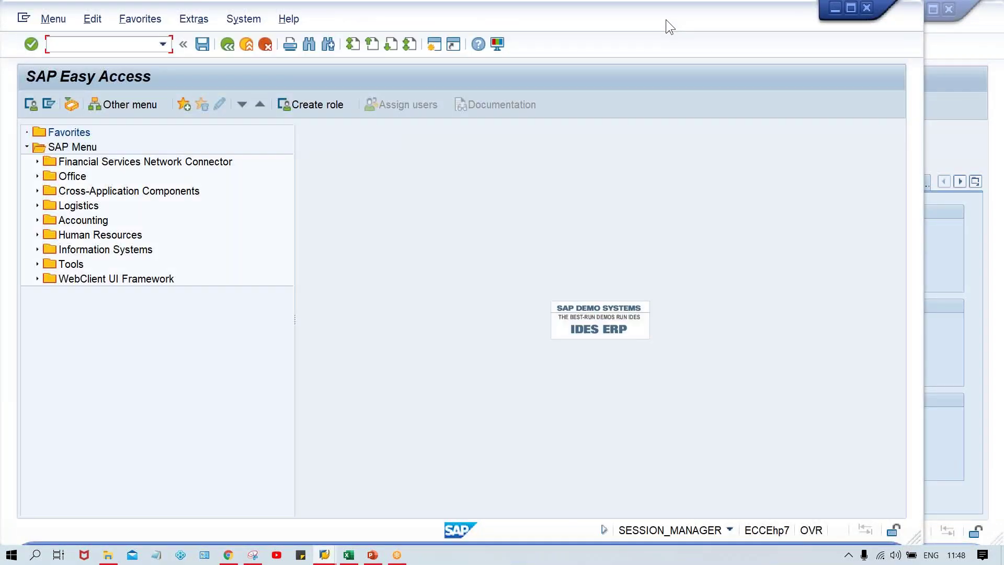
{"action": "left_click_drag", "start_coordinate": [666, 20], "coordinate": [748, 21]}
{"action": "type", "text": "F"}
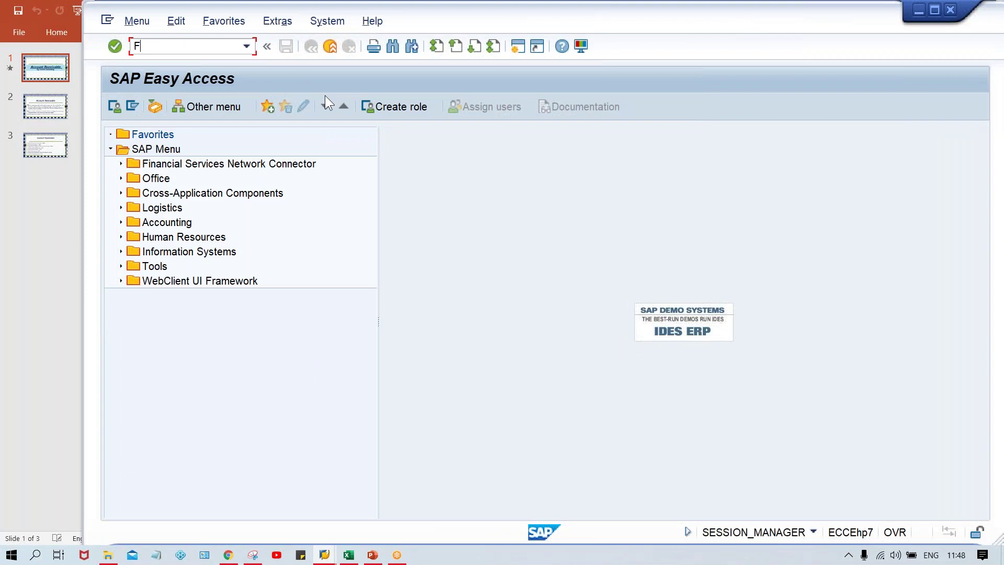
{"action": "type", "text": "B70"}
{"action": "key", "text": "Return"}
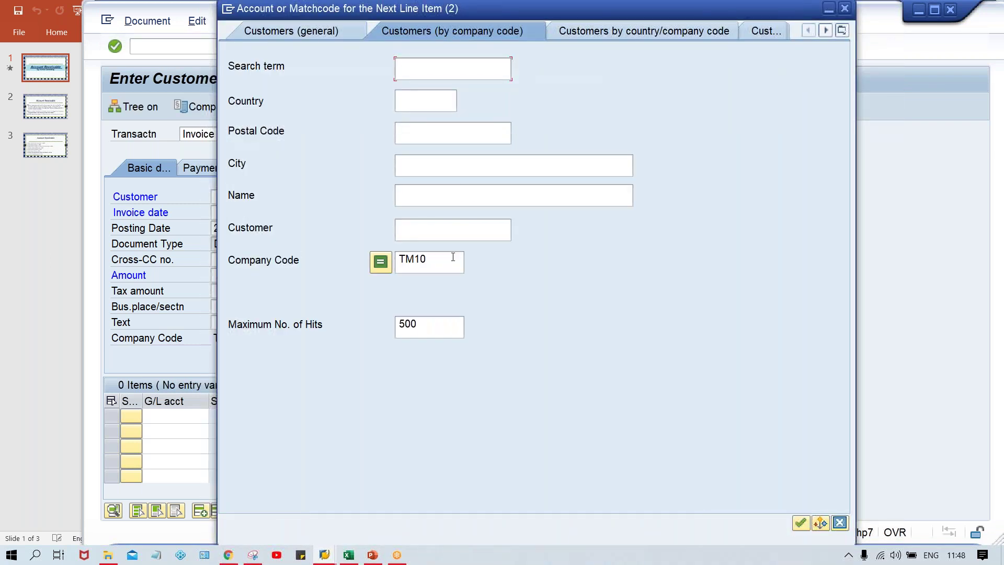
Step: Search the customers of company code TM00 and select the test customer for the invoice
{"action": "left_click", "coordinate": [453, 256]}
{"action": "key", "text": "BackSpace"}
{"action": "key", "text": "BackSpace"}
{"action": "type", "text": "00"}
{"action": "key", "text": "Return"}
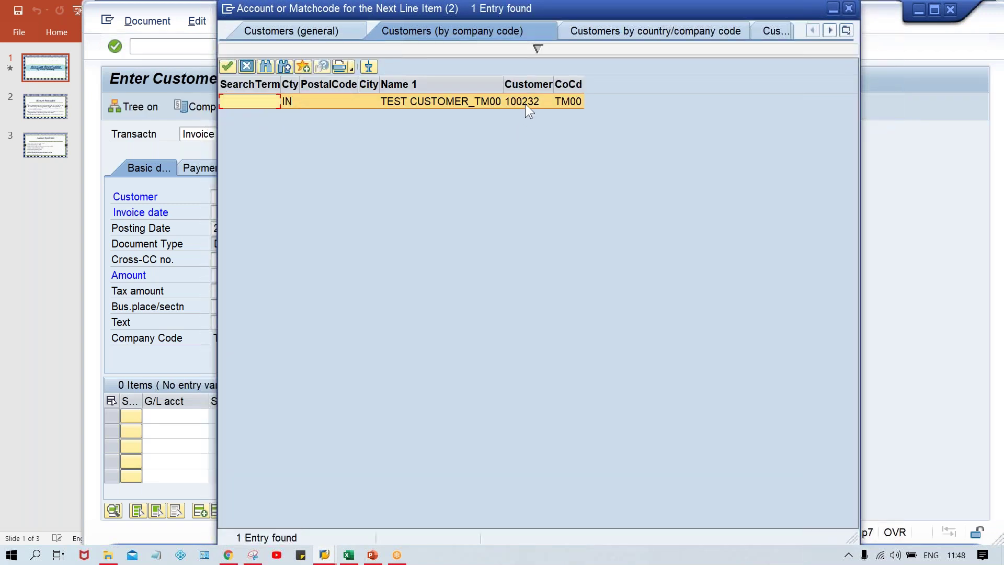
{"action": "double_click", "coordinate": [524, 103]}
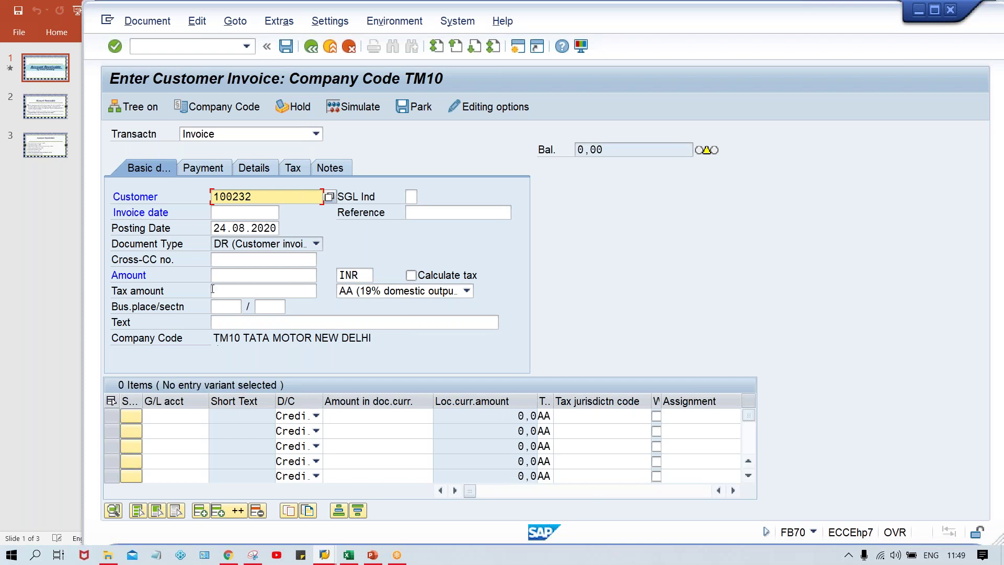
Step: Change the company code of the customer invoice to TM00
{"action": "left_click", "coordinate": [212, 107]}
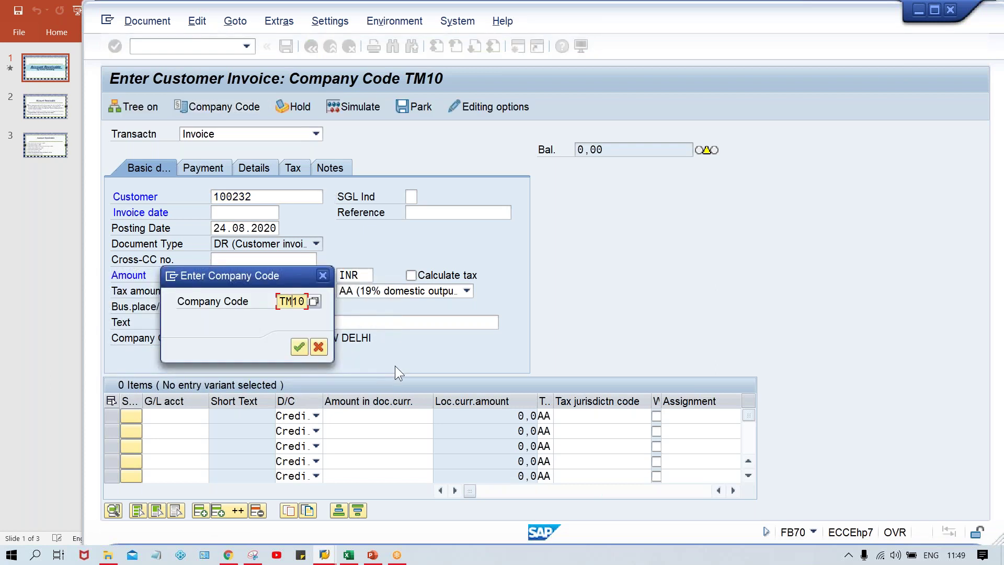
{"action": "key", "text": "Return"}
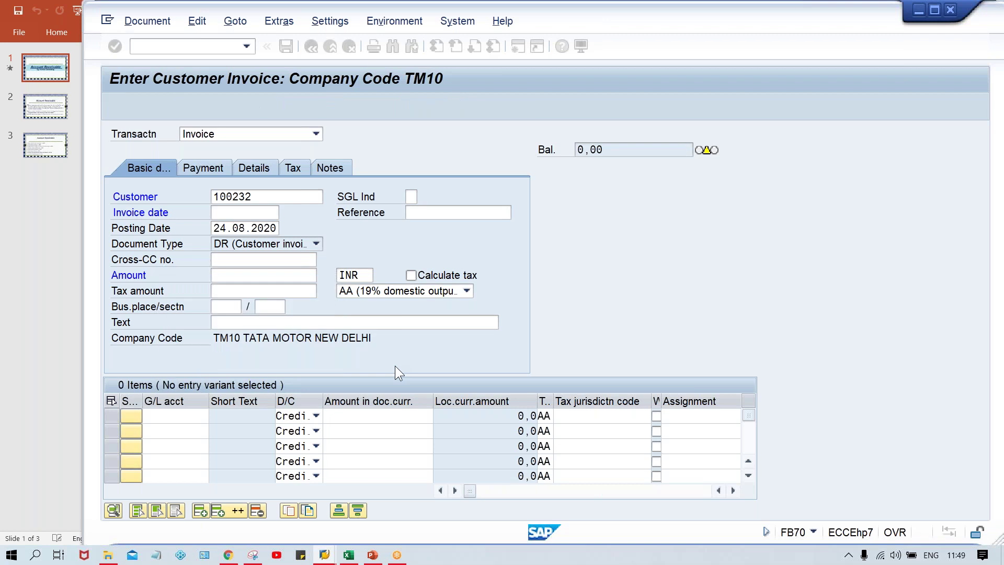
{"action": "left_click", "coordinate": [238, 198]}
{"action": "key", "text": "Down"}
{"action": "key", "text": "Return"}
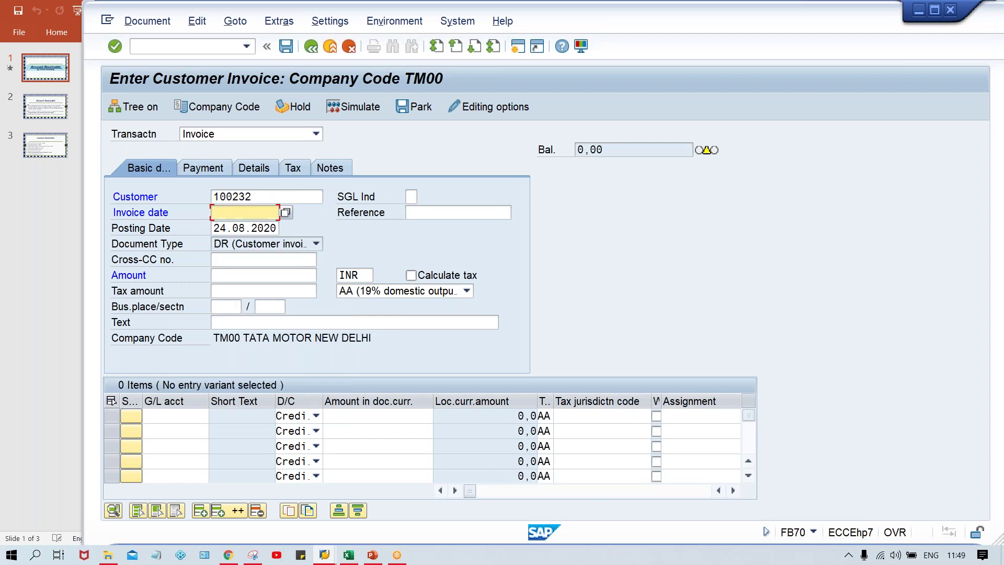
Step: Set the invoice date to 24.08.2020 and the invoice amount to 1000
{"action": "type", "text": "2"}
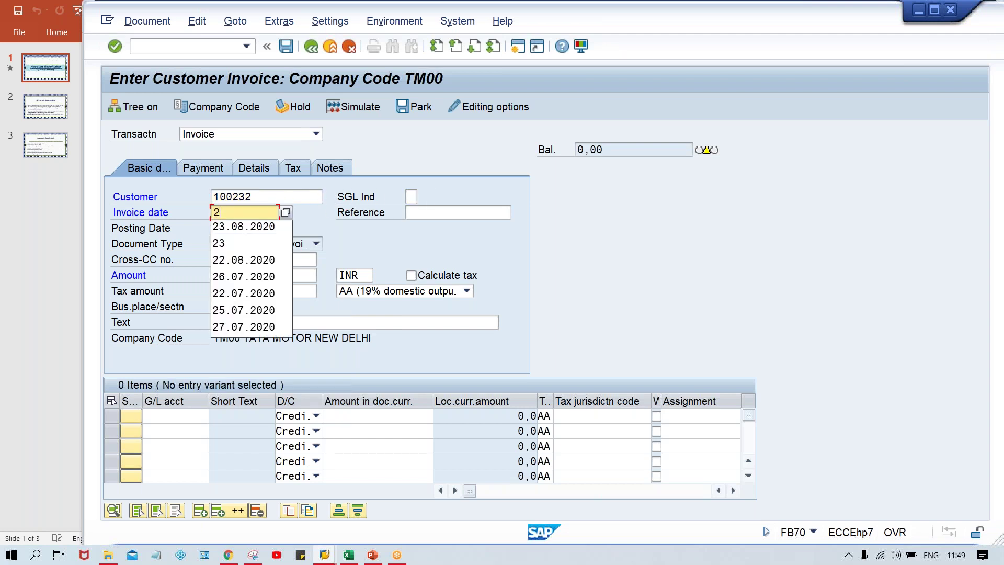
{"action": "type", "text": "4.08.2020"}
{"action": "key", "text": "Tab"}
{"action": "key", "text": "Tab"}
{"action": "key", "text": "Tab"}
{"action": "key", "text": "Tab"}
{"action": "key", "text": "Tab"}
{"action": "type", "text": "1000"}
Step: Enter a credit line item on G/L account 3000 with amount 1000 and validate the invoice
{"action": "left_click", "coordinate": [175, 415]}
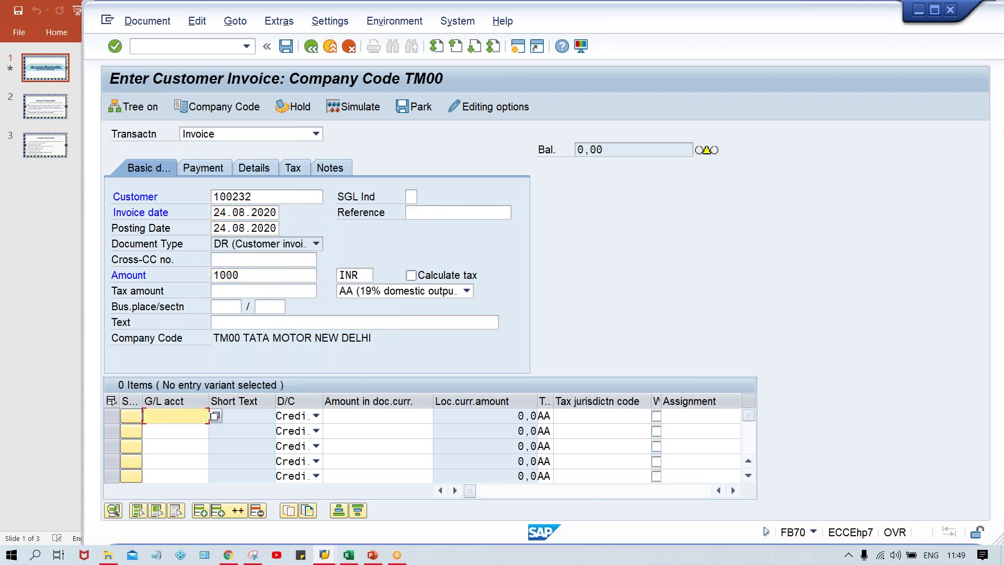
{"action": "type", "text": "3000"}
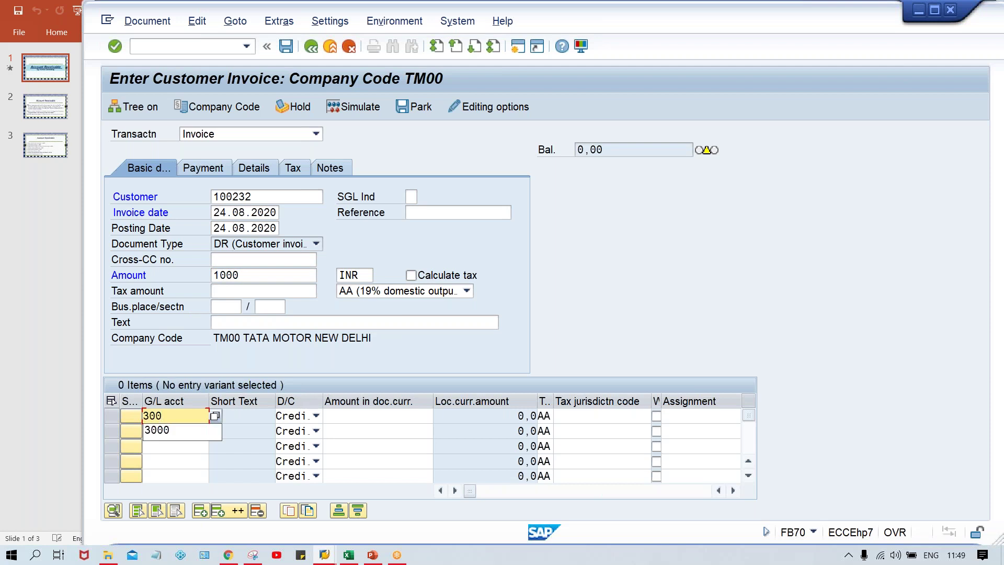
{"action": "key", "text": "Tab"}
{"action": "key", "text": "Tab"}
{"action": "type", "text": "1000"}
{"action": "key", "text": "Return"}
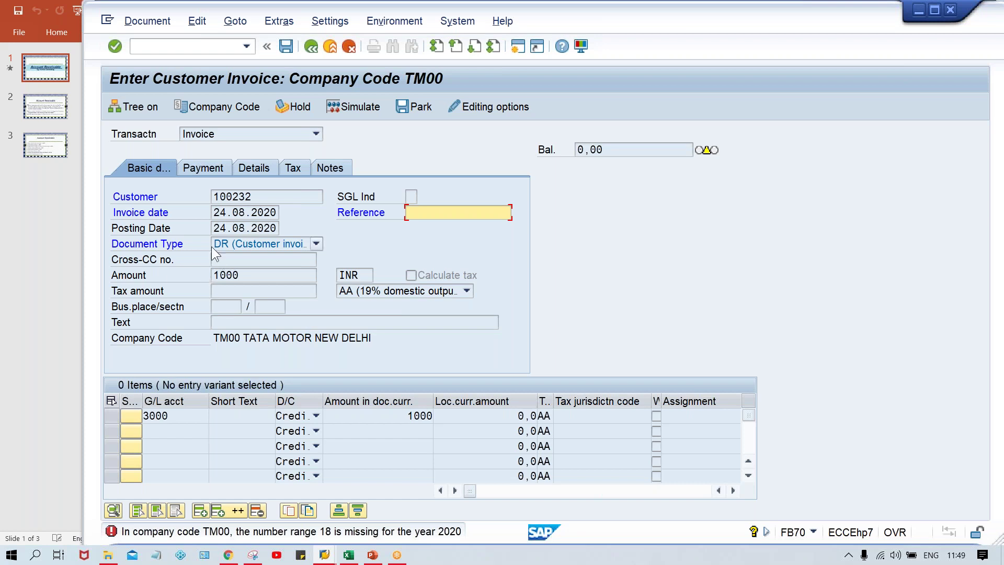
Step: Open another session, start transaction OBA7 and display the details of document type DR (Customer invoice)
{"action": "left_click", "coordinate": [514, 51]}
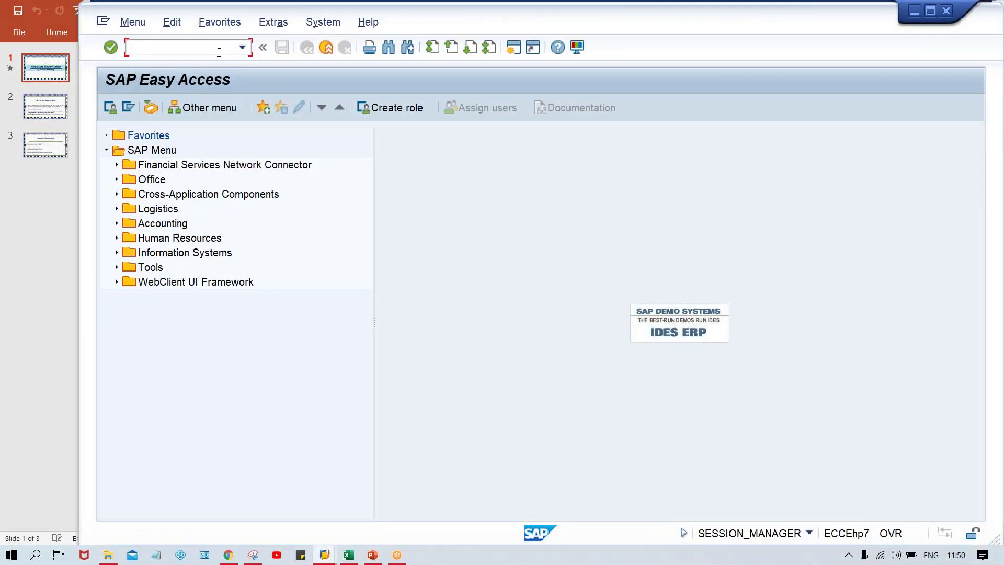
{"action": "type", "text": "OBA7"}
{"action": "key", "text": "Return"}
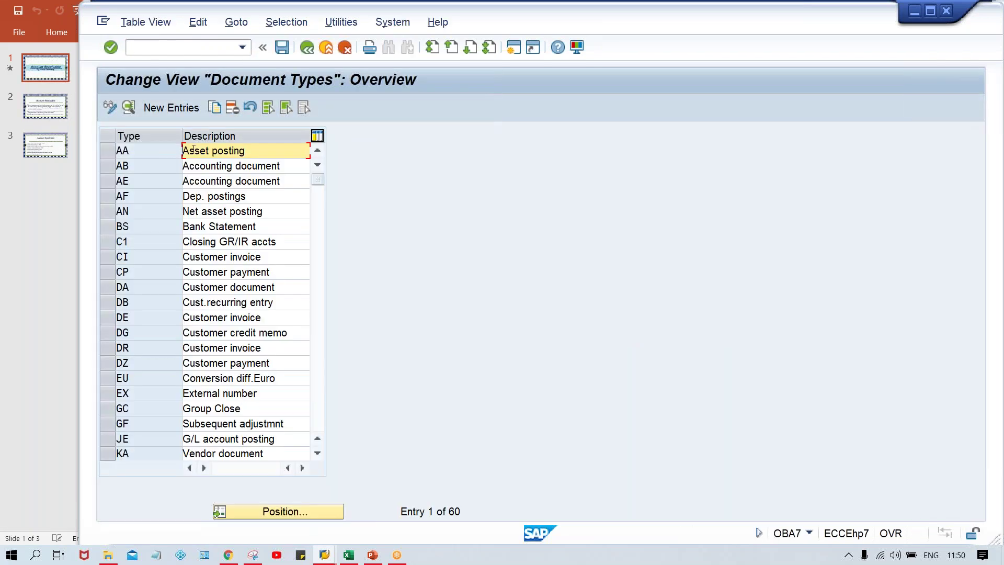
{"action": "double_click", "coordinate": [152, 347]}
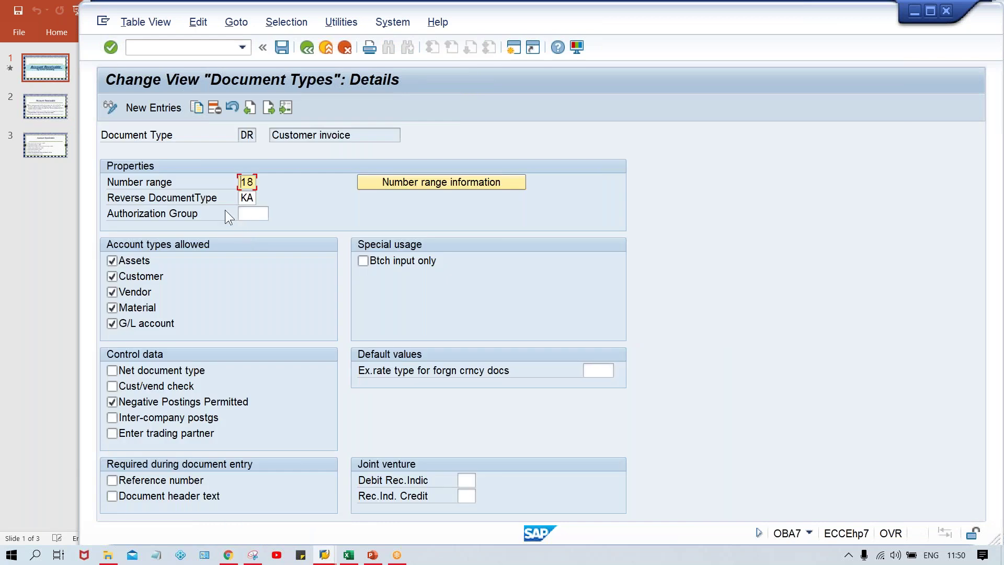
Step: Open the accounting document number range intervals of company code TM00 for editing
{"action": "left_click", "coordinate": [447, 187]}
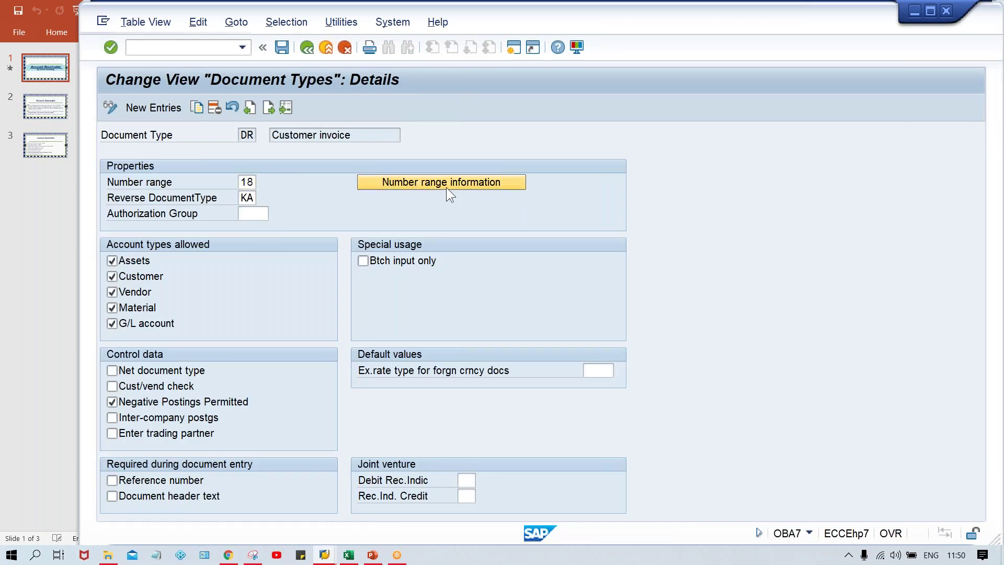
{"action": "type", "text": "TM"}
{"action": "key", "text": "Down"}
{"action": "key", "text": "Return"}
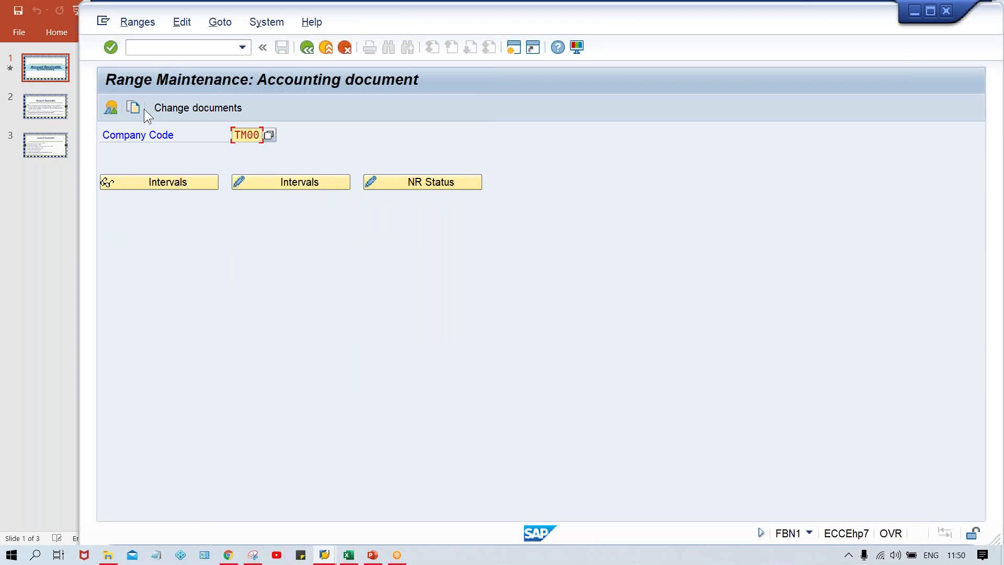
{"action": "left_click", "coordinate": [287, 180]}
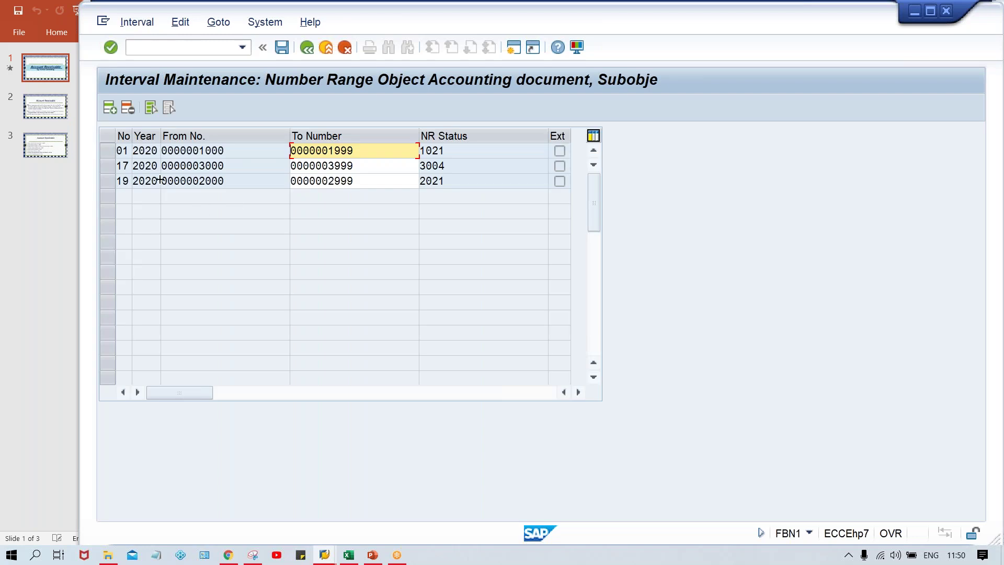
Step: Insert a new number range interval with number 18 and year 2020
{"action": "left_click", "coordinate": [110, 112]}
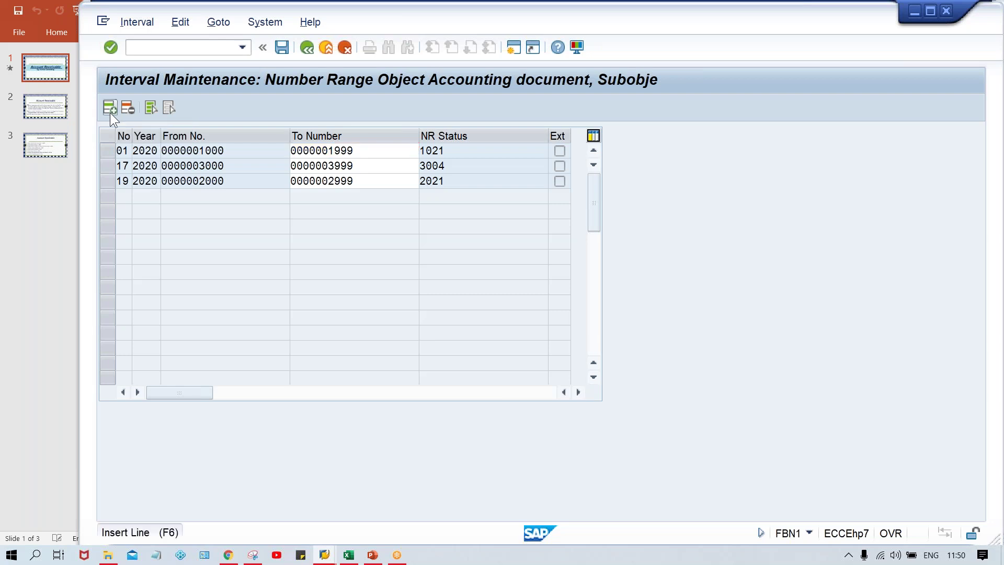
{"action": "type", "text": "18"}
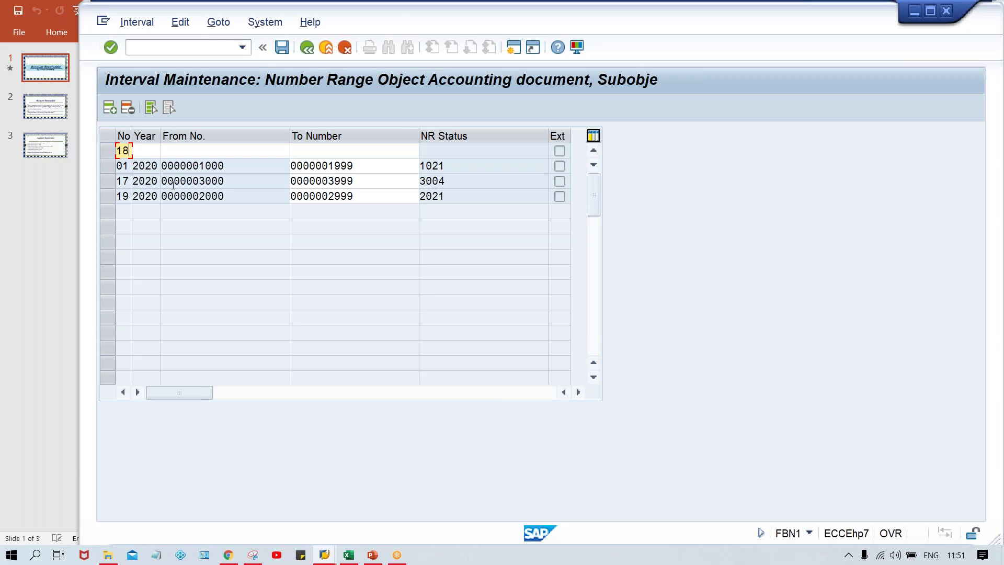
{"action": "key", "text": "Tab"}
{"action": "type", "text": "2020"}
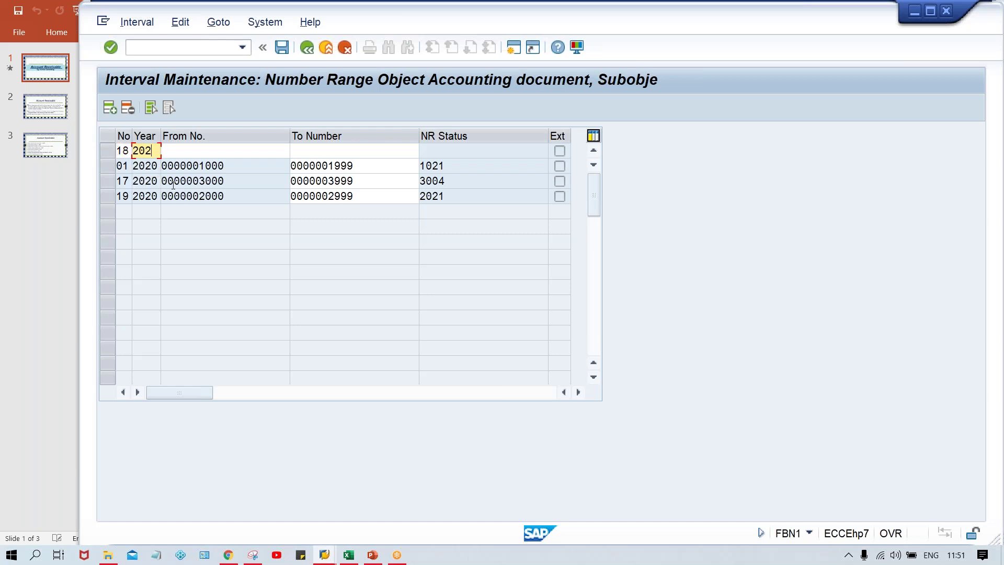
{"action": "key", "text": "Tab"}
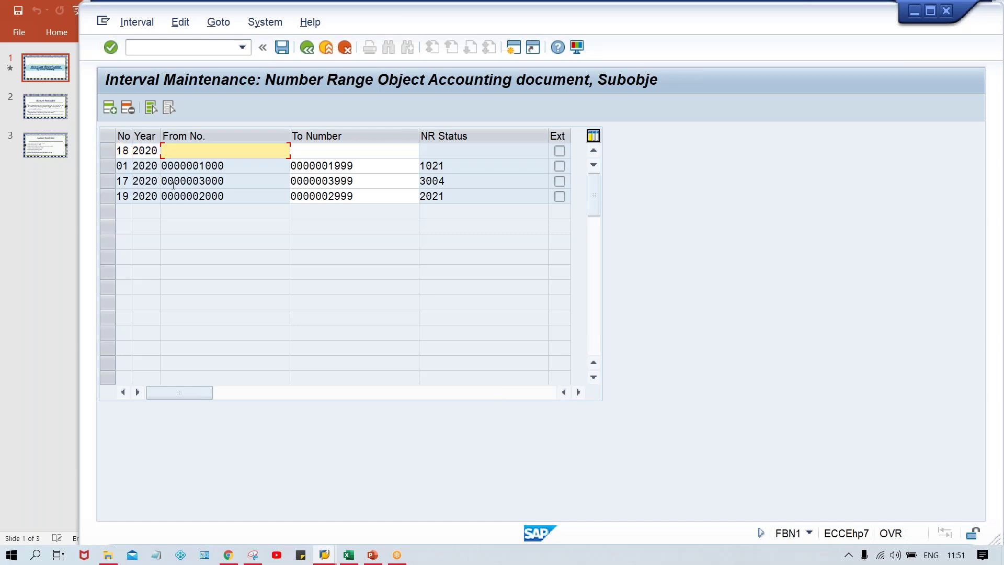
Step: Set interval 18 to run from 4000 to 4999, save it and acknowledge the transport notice
{"action": "type", "text": "4"}
{"action": "key", "text": "Down"}
{"action": "key", "text": "Return"}
{"action": "key", "text": "Tab"}
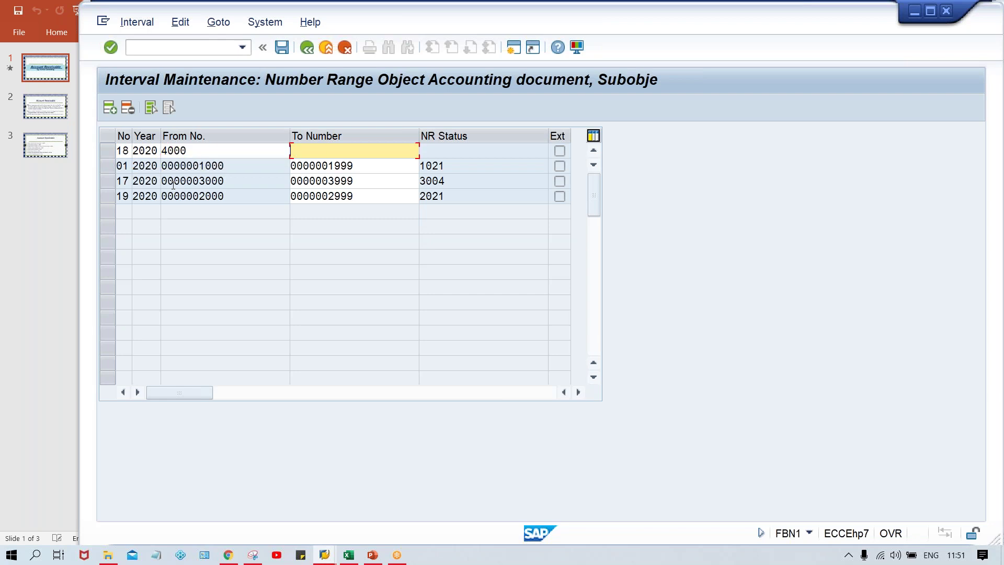
{"action": "type", "text": "4999"}
{"action": "key", "text": "Return"}
{"action": "key", "text": "ctrl+s"}
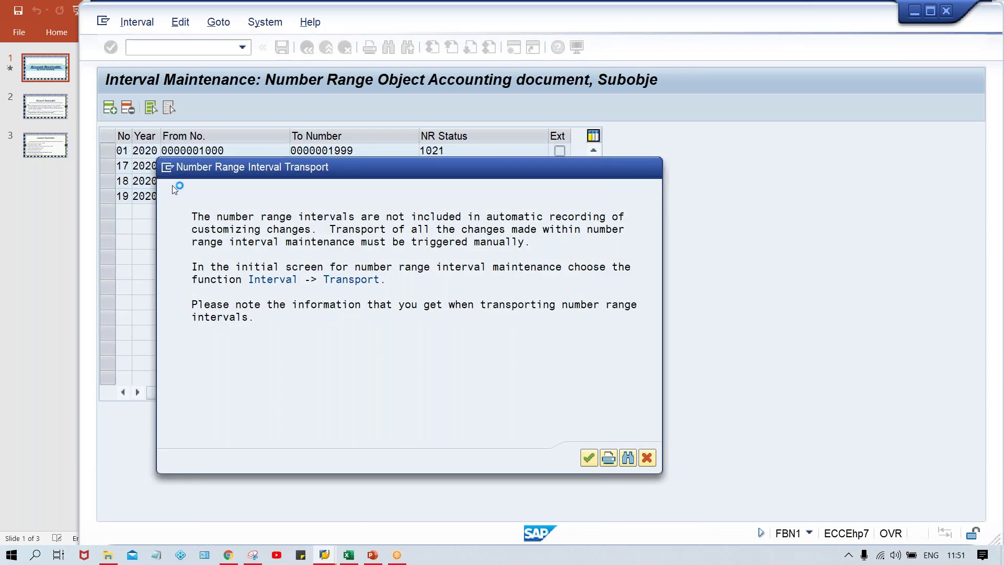
{"action": "key", "text": "Return"}
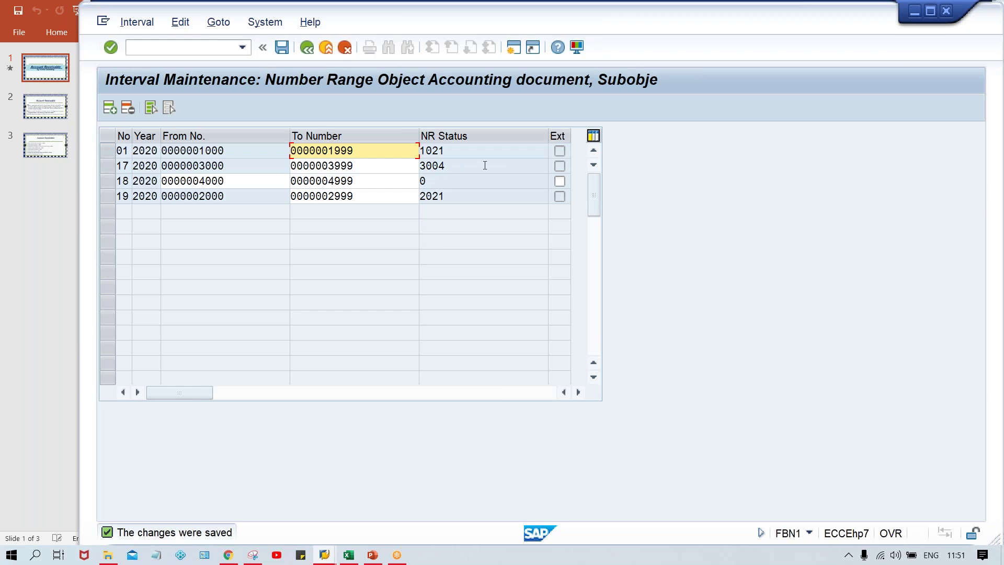
{"action": "left_click", "coordinate": [445, 180]}
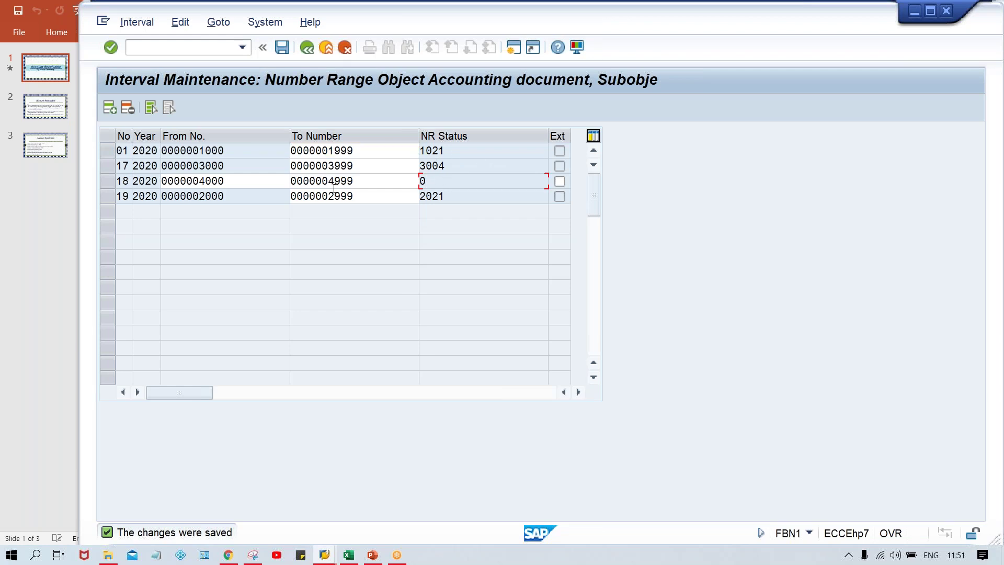
{"action": "left_click", "coordinate": [241, 184]}
{"action": "left_click", "coordinate": [376, 178]}
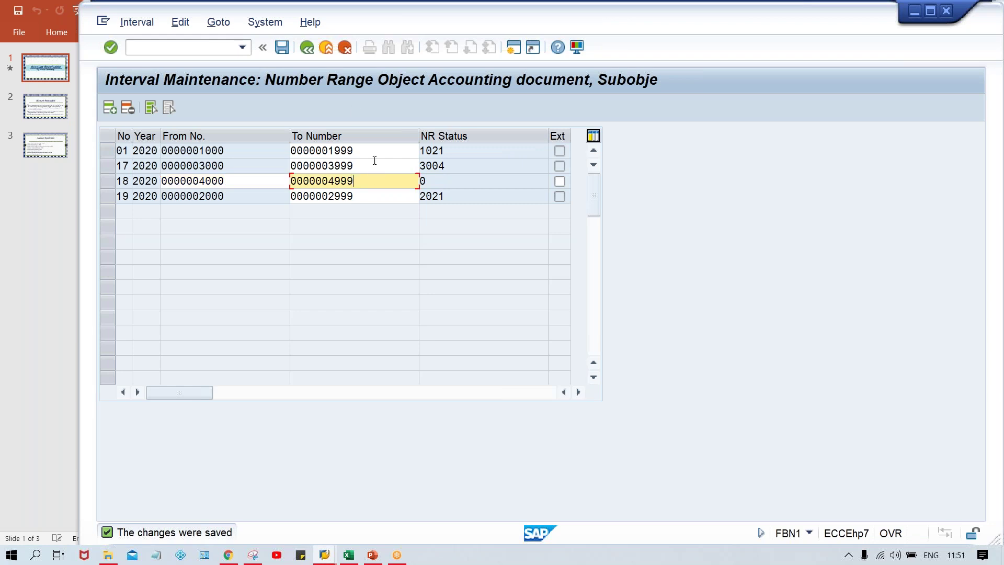
Step: Assign number range 18 to document type DG (Customer credit memo) and save it in the TATA MOTOR customizing request
{"action": "left_click", "coordinate": [308, 51]}
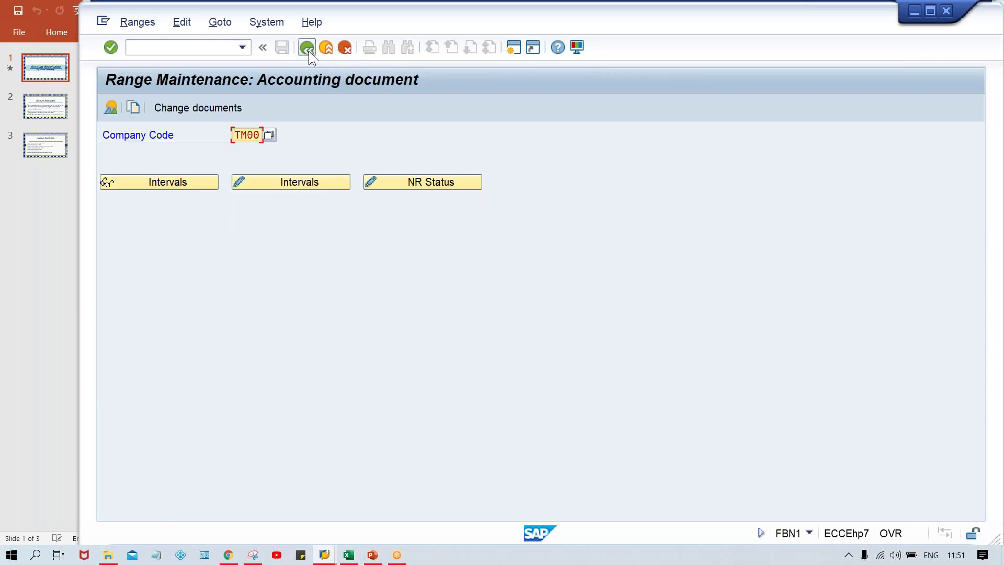
{"action": "left_click", "coordinate": [308, 51]}
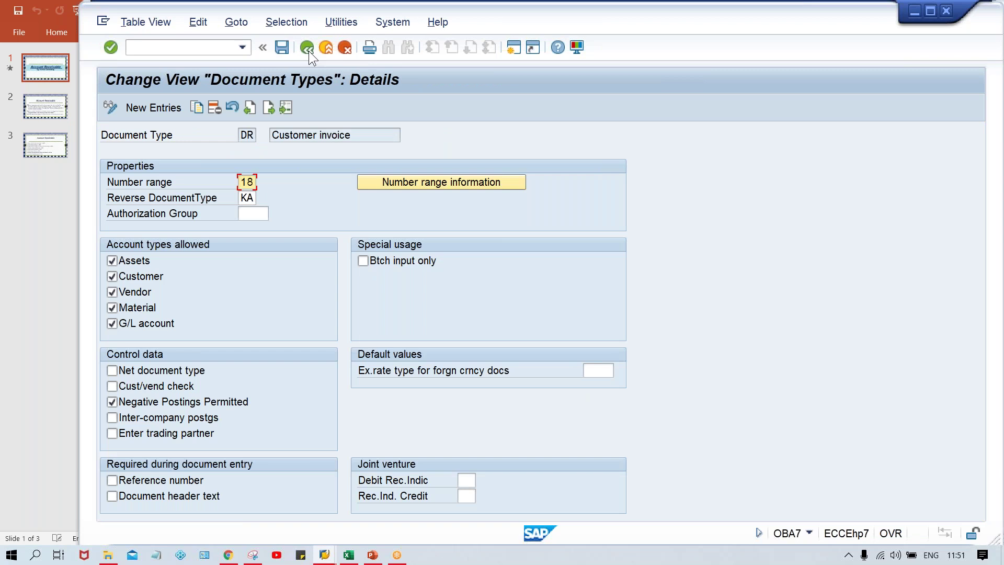
{"action": "left_click", "coordinate": [308, 51]}
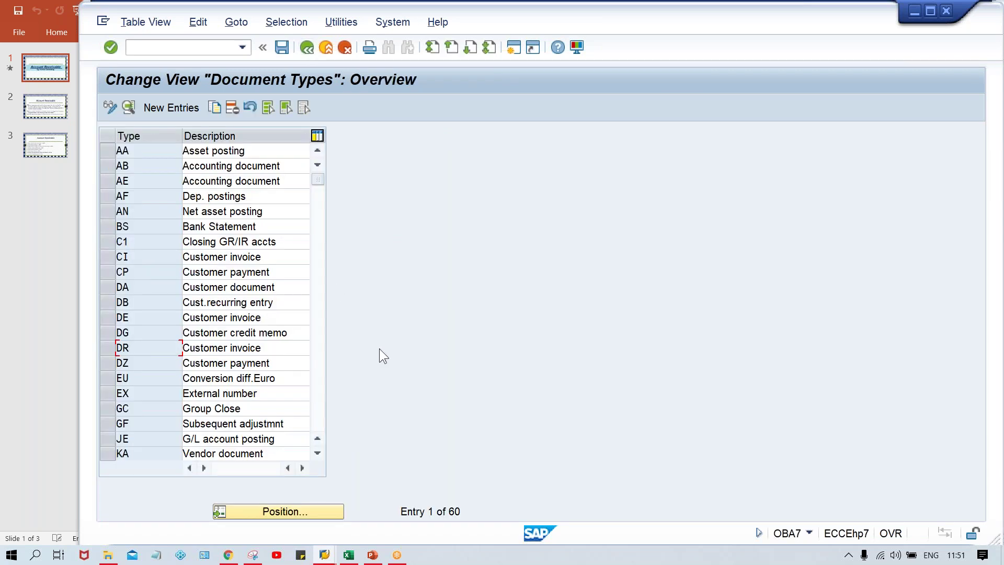
{"action": "double_click", "coordinate": [160, 334]}
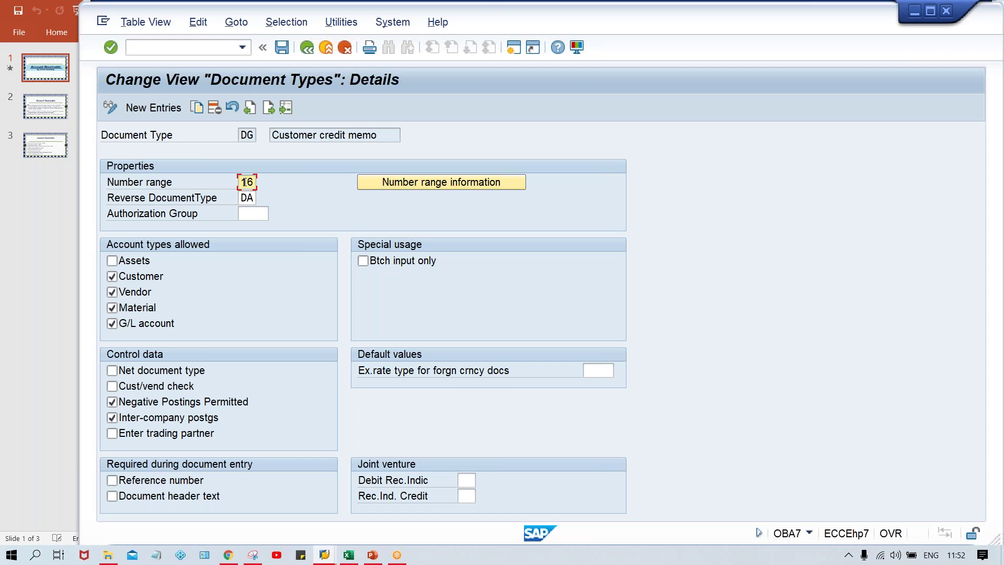
{"action": "key", "text": "ctrl+s"}
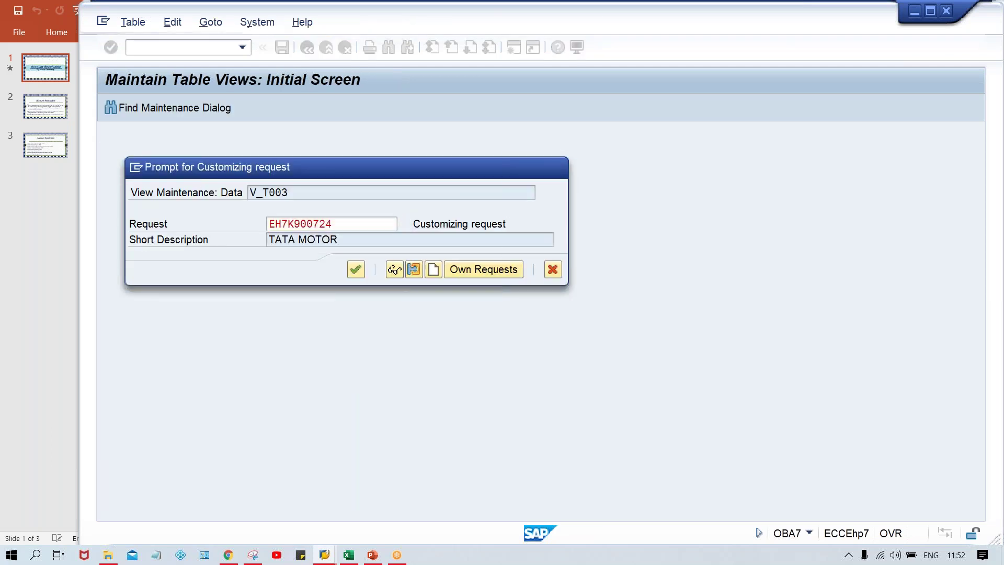
{"action": "key", "text": "Return"}
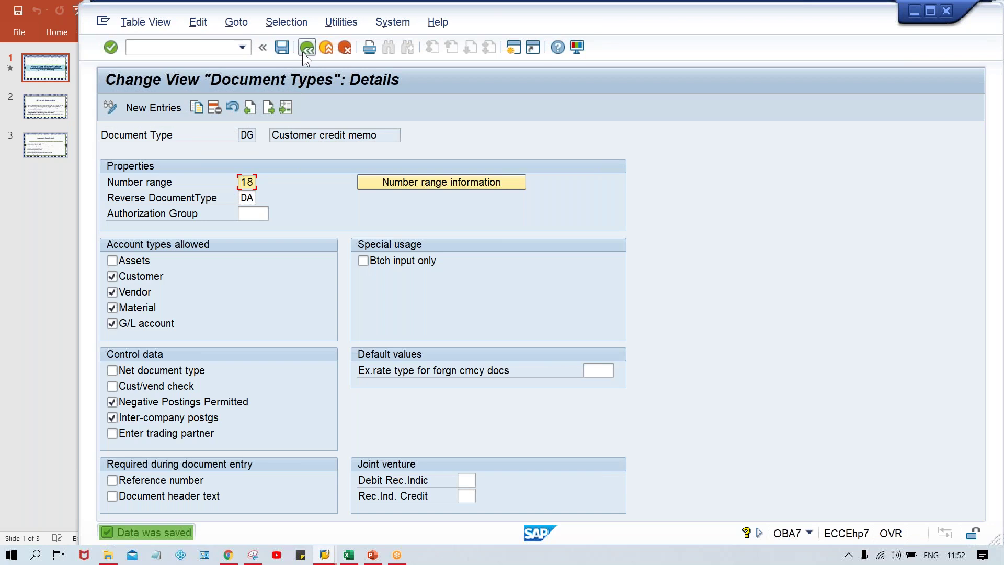
Step: Assign number range 18 to document type DZ (Customer payment) and save it
{"action": "left_click", "coordinate": [303, 51]}
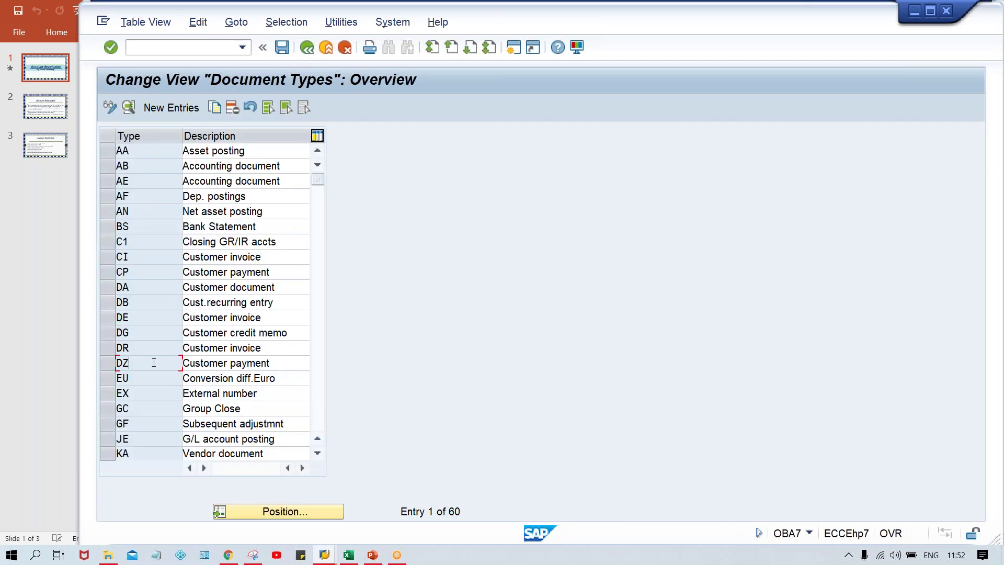
{"action": "double_click", "coordinate": [154, 363]}
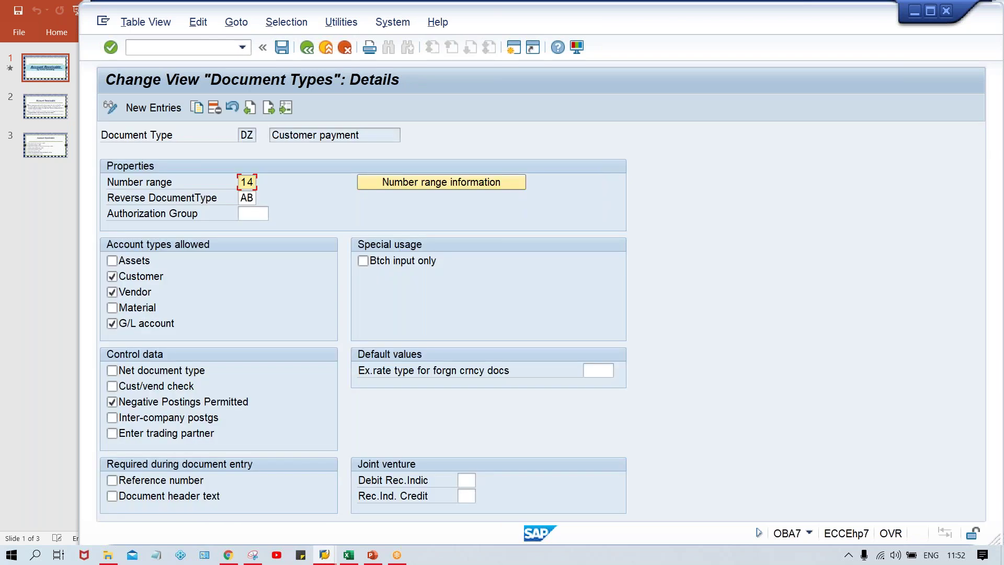
{"action": "type", "text": "8"}
{"action": "key", "text": "ctrl+s"}
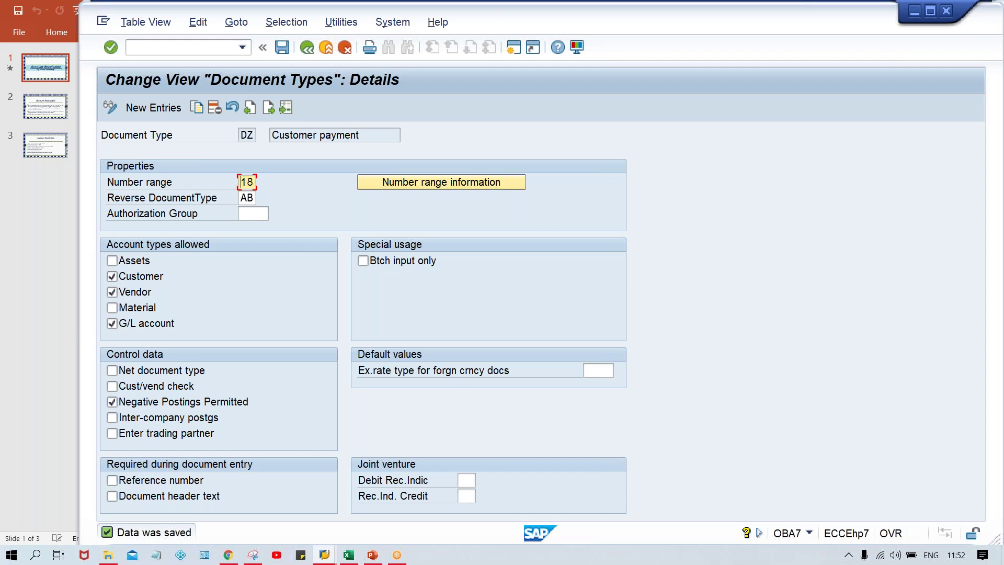
{"action": "key", "text": "ctrl+s"}
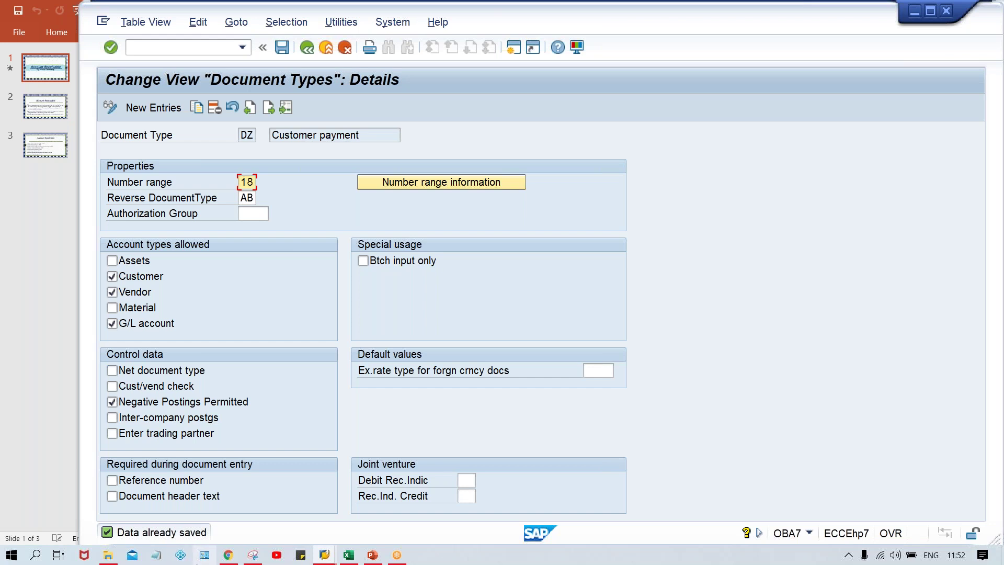
Step: Return to the pending TM00 customer invoice, validate its G/L account 3000 line and post it
{"action": "left_click", "coordinate": [323, 555]}
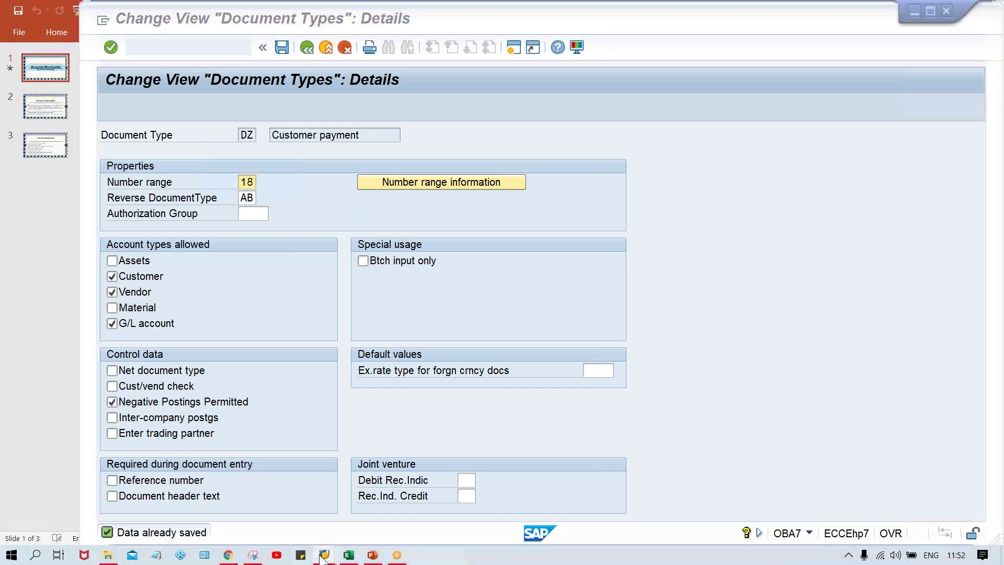
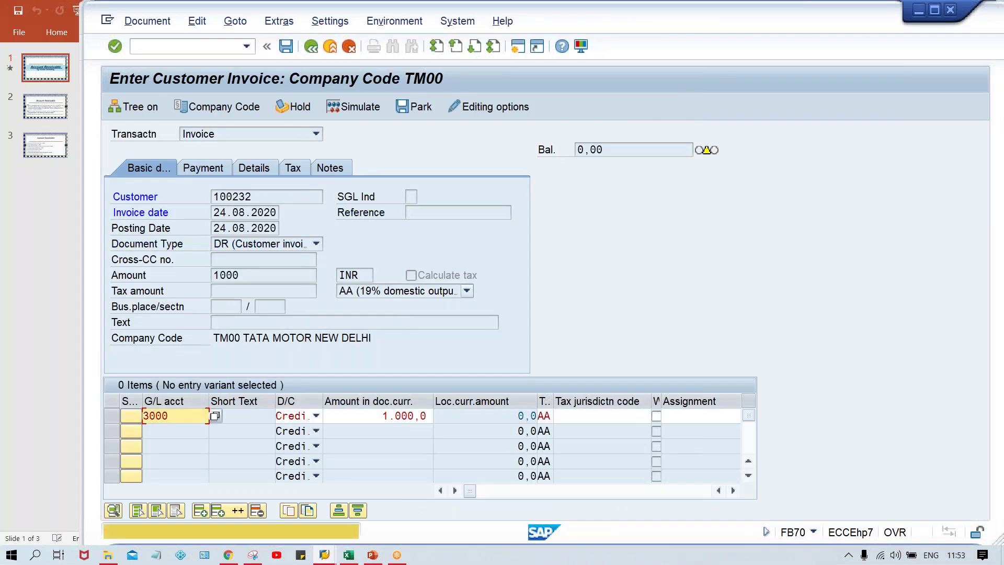
{"action": "key", "text": "Return"}
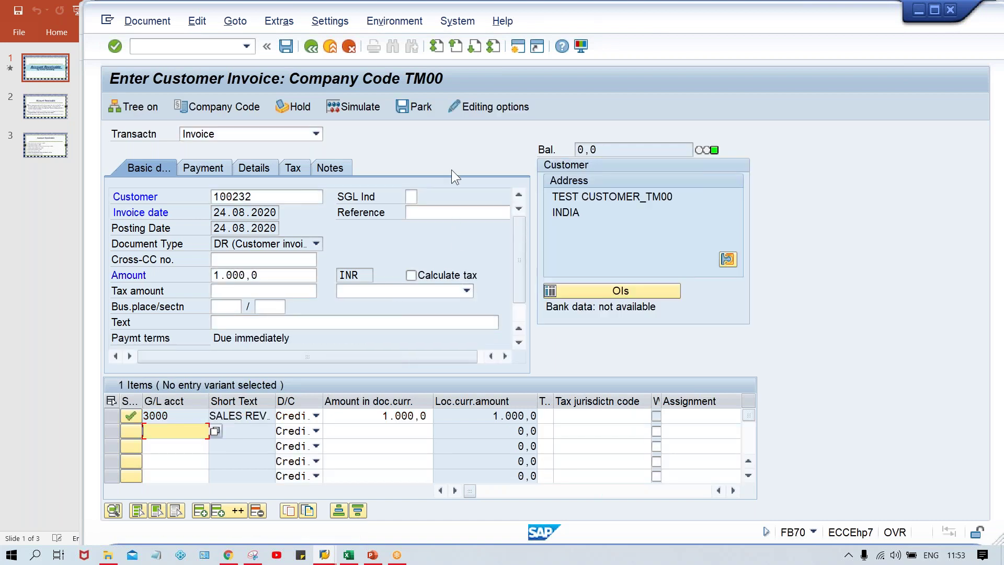
{"action": "key", "text": "ctrl+s"}
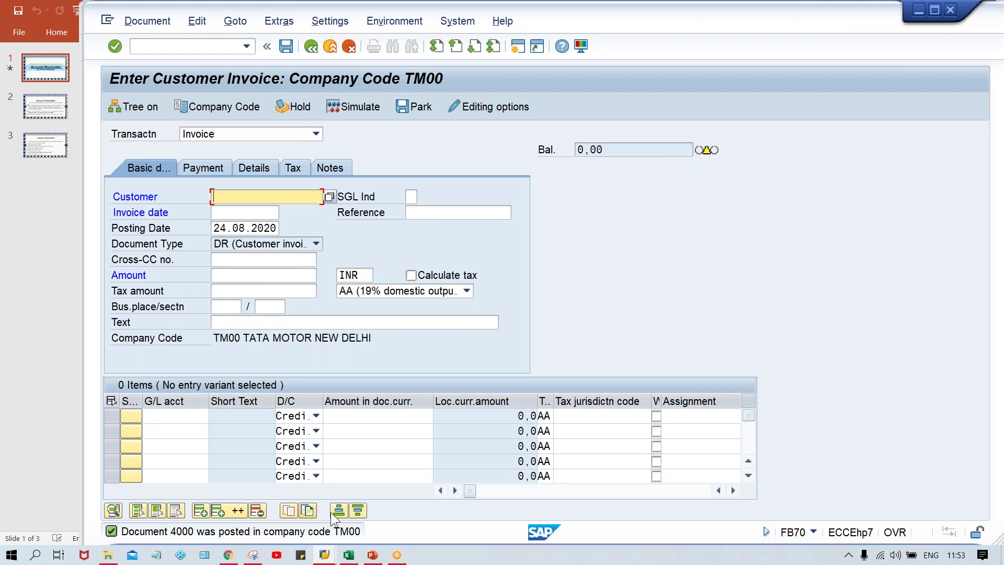
Step: Check the NR status of interval 18 in the accounting document number ranges of company code TM00
{"action": "left_click", "coordinate": [323, 554]}
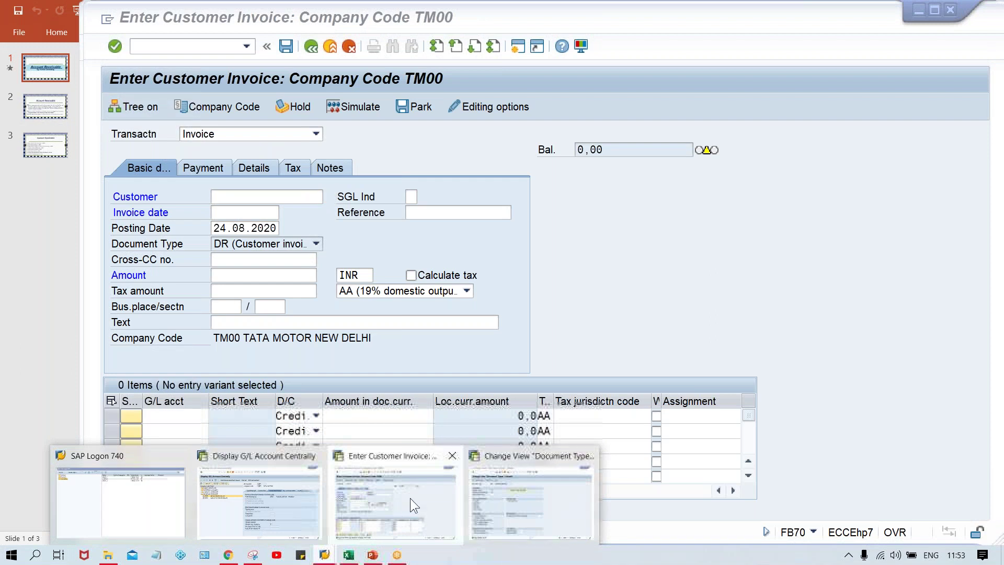
{"action": "mouse_move", "coordinate": [506, 495]}
{"action": "left_click", "coordinate": [507, 463]}
{"action": "left_click", "coordinate": [451, 178]}
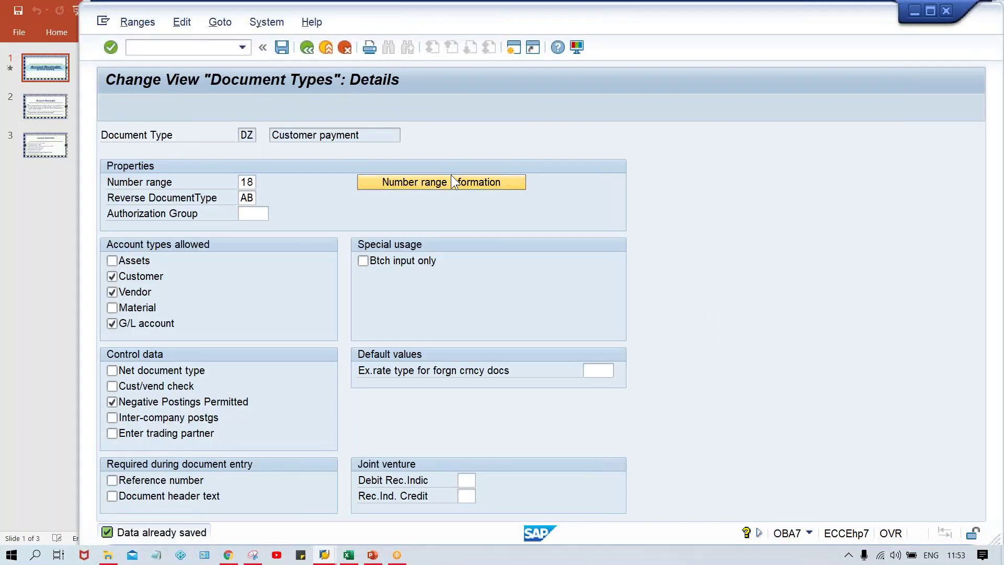
{"action": "key", "text": "BackSpace"}
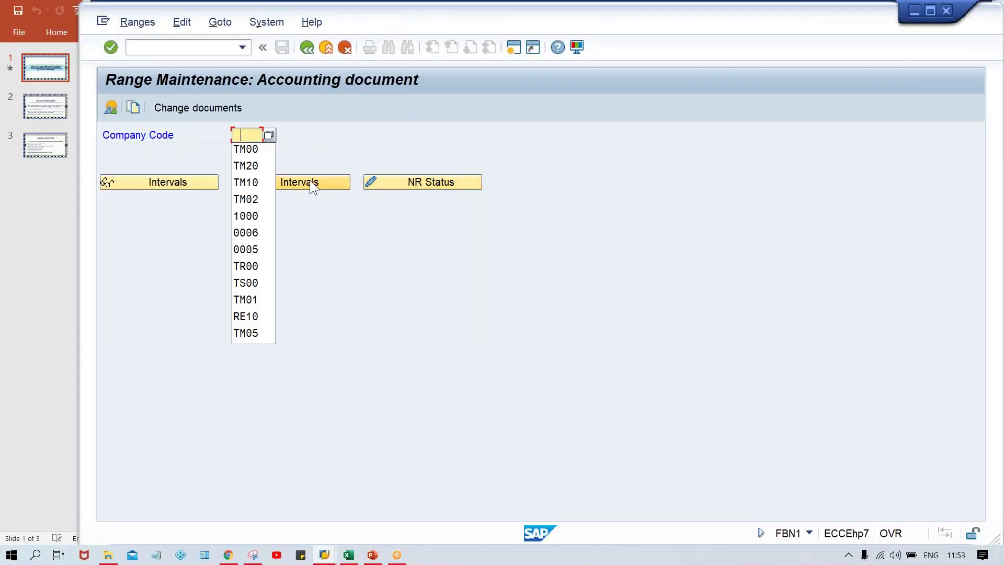
{"action": "key", "text": "BackSpace"}
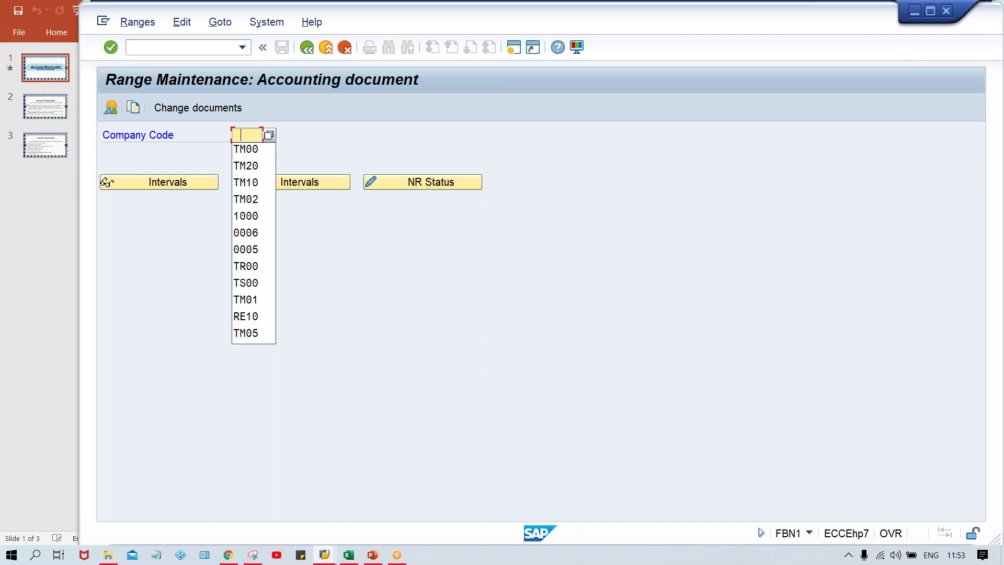
{"action": "left_click", "coordinate": [254, 151]}
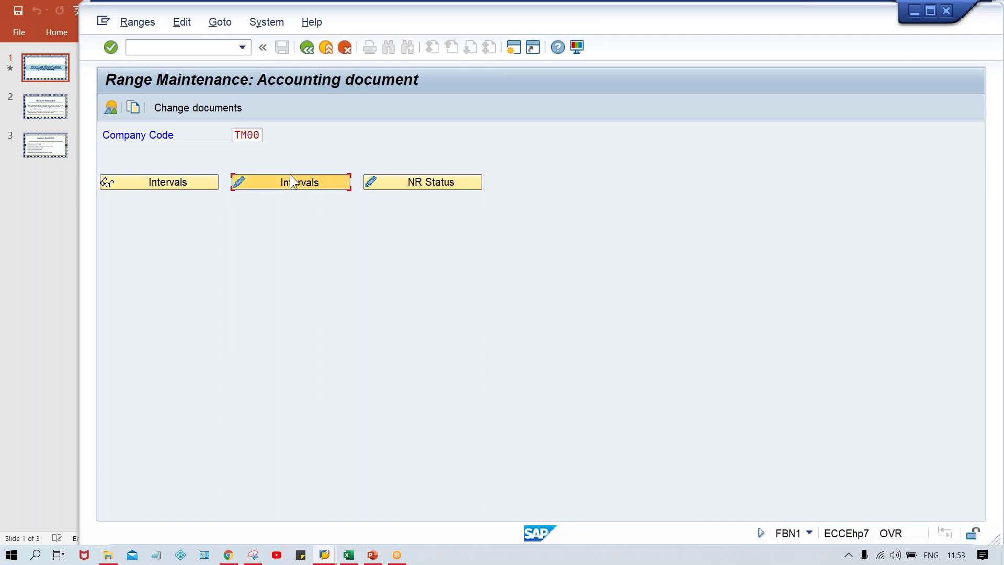
{"action": "left_click", "coordinate": [329, 184]}
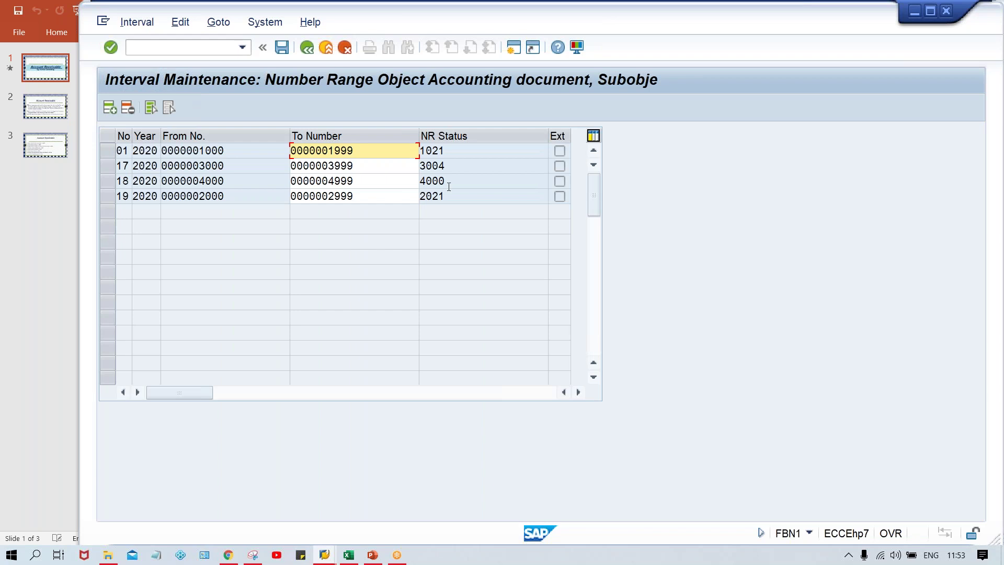
{"action": "left_click_drag", "start_coordinate": [457, 183], "coordinate": [405, 184]}
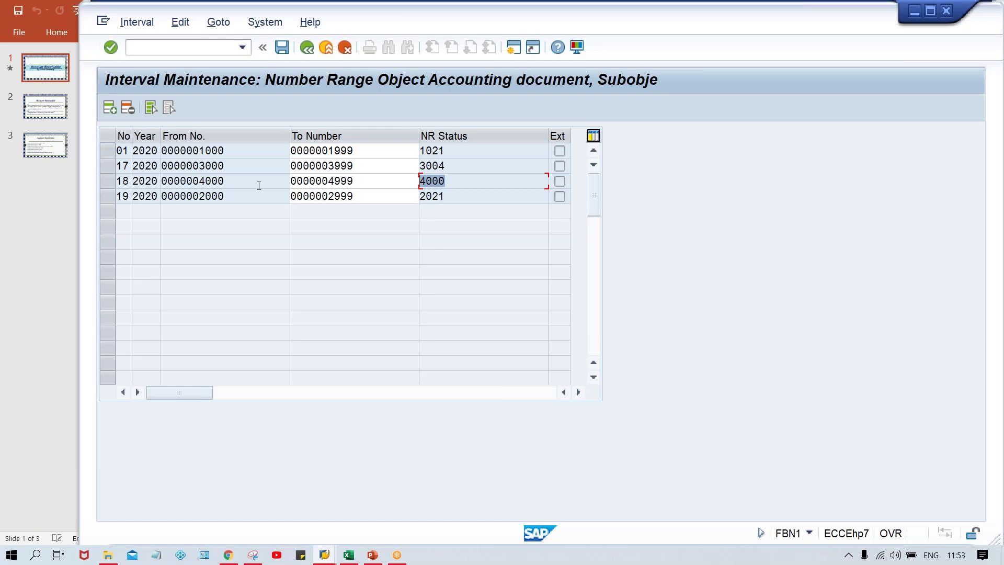
{"action": "left_click", "coordinate": [237, 183]}
{"action": "key", "text": "alt+Tab"}
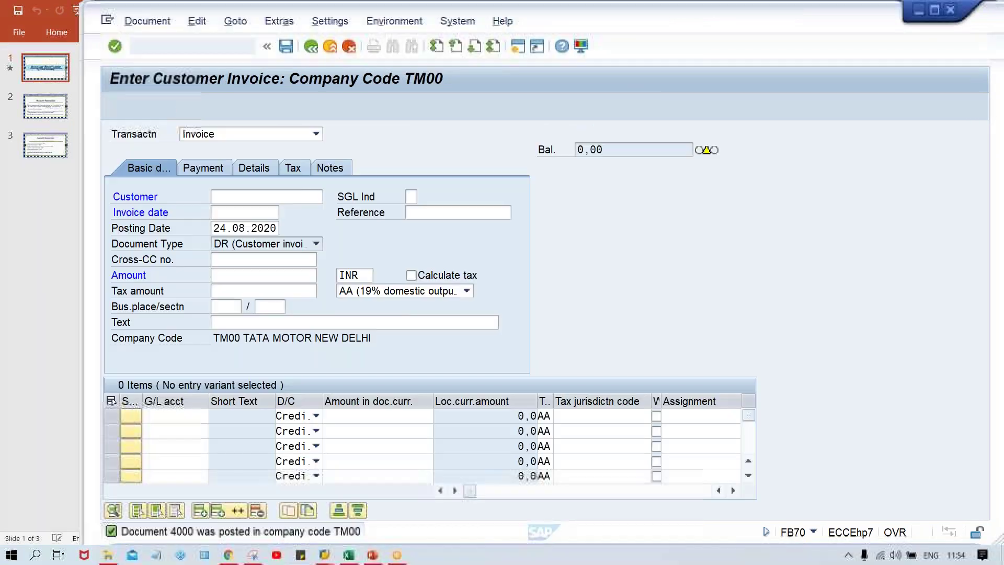
Step: Switch to the Excel workbook Class and enter INV. with amount 1000 in cells F6 and G6
{"action": "left_click", "coordinate": [349, 554]}
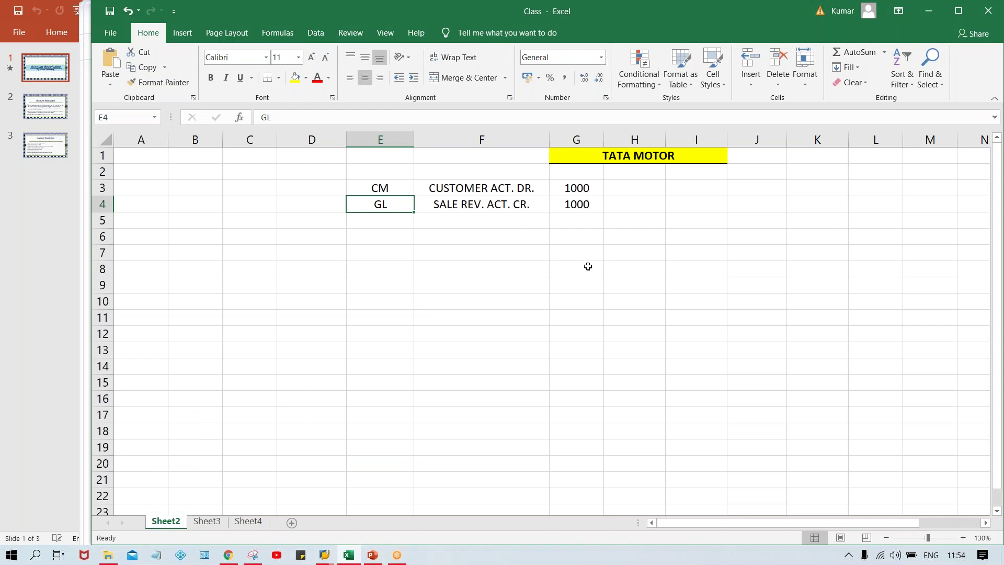
{"action": "left_click", "coordinate": [573, 240]}
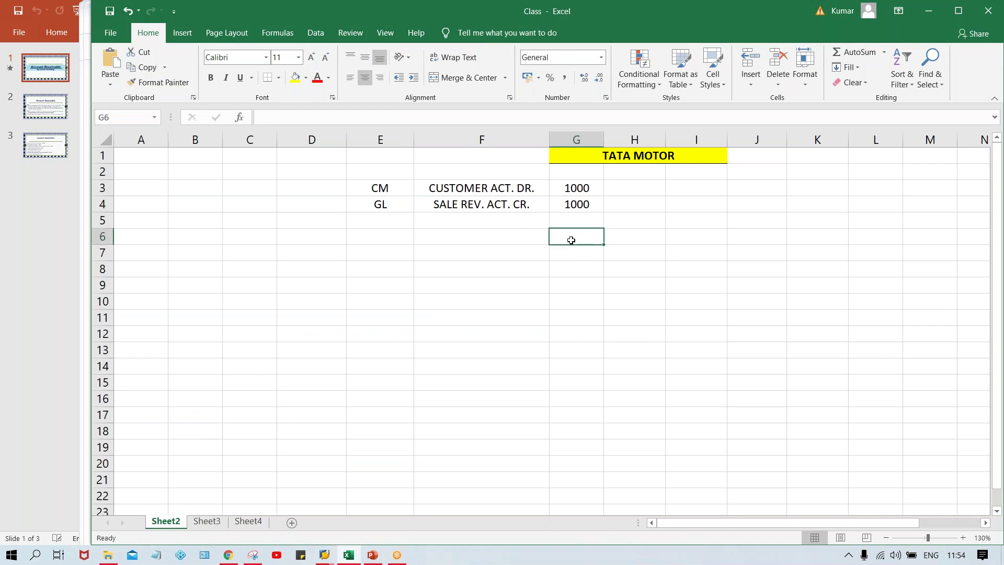
{"action": "left_click", "coordinate": [510, 239]}
{"action": "type", "text": "INV."}
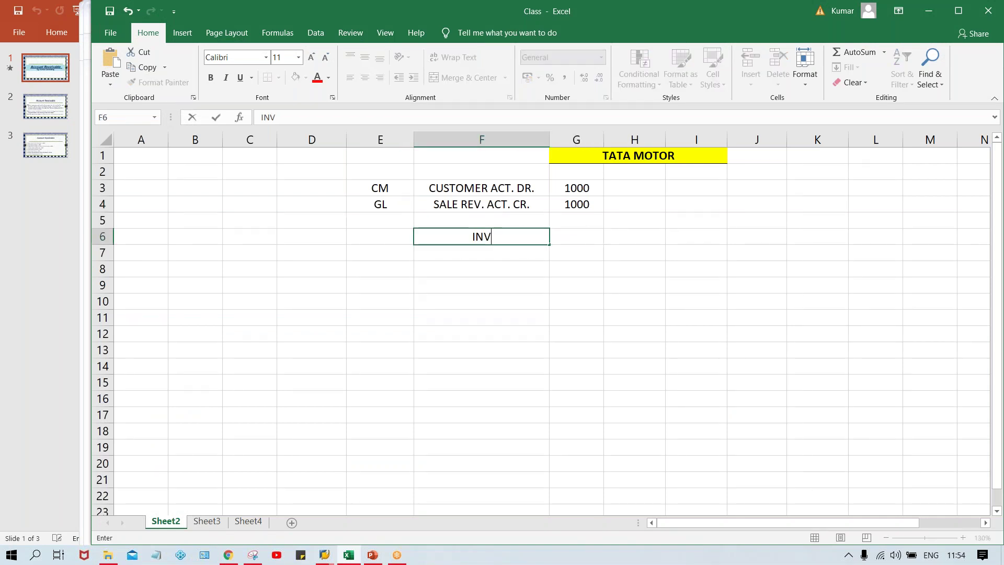
{"action": "key", "text": "Tab"}
{"action": "type", "text": "1000"}
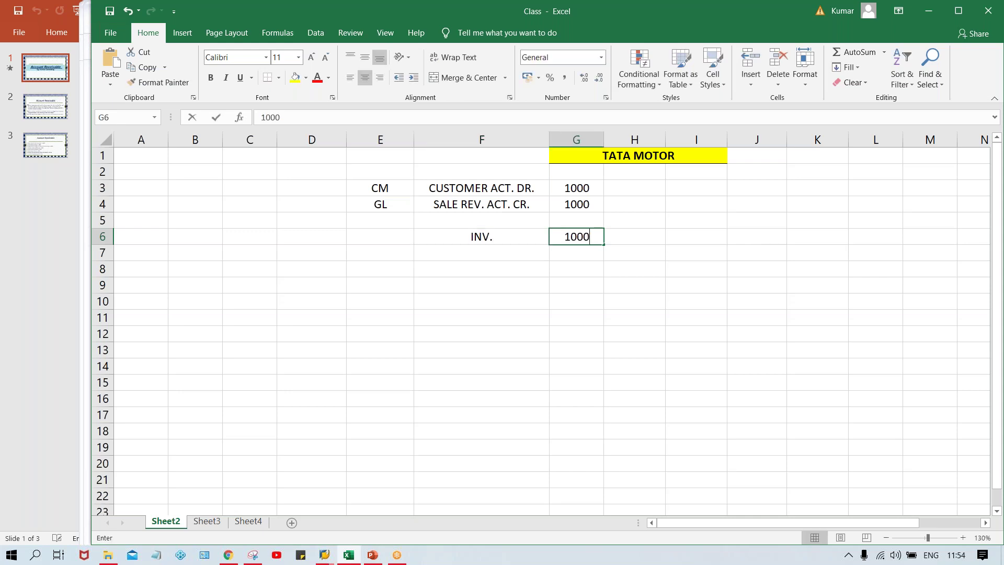
Step: Add CCM with amount 400 in cells F7 and G7, below the invoice line
{"action": "key", "text": "Return"}
{"action": "type", "text": "CCM"}
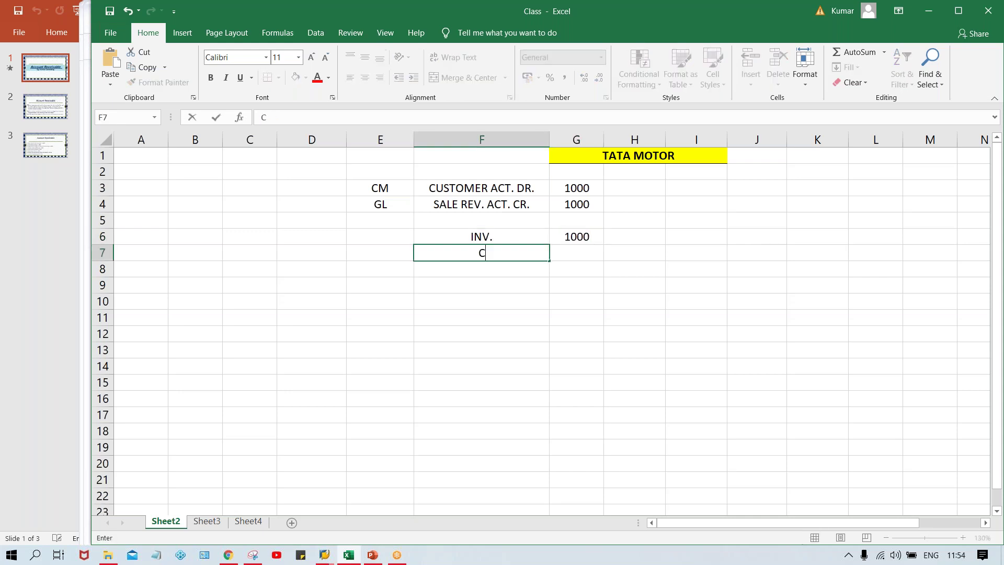
{"action": "key", "text": "Caps_Lock"}
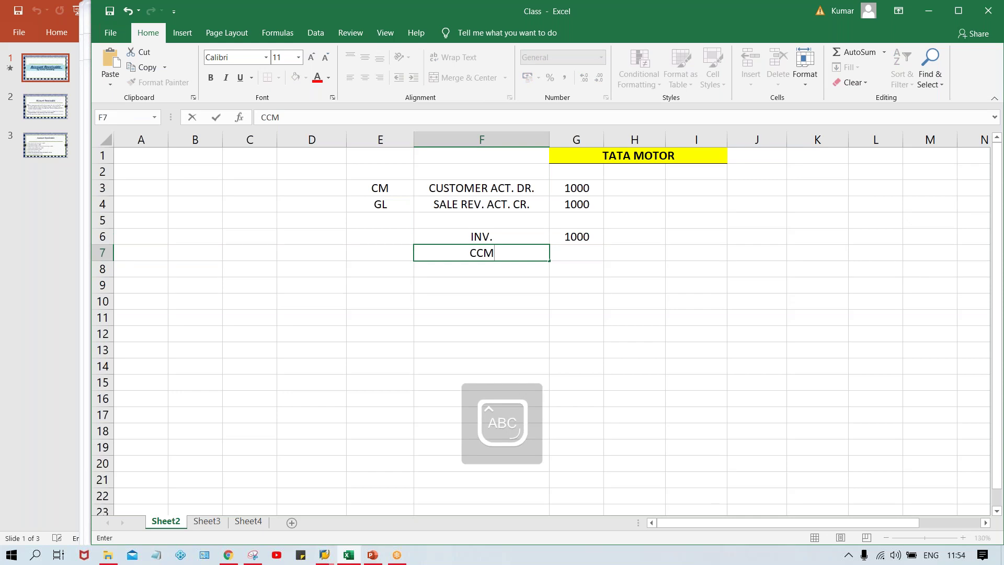
{"action": "key", "text": "Tab"}
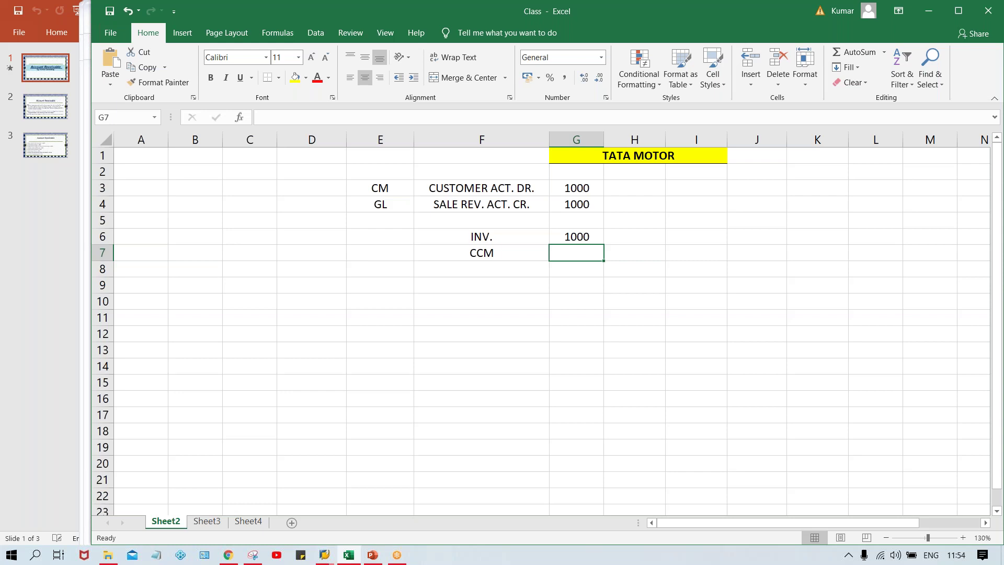
{"action": "type", "text": "400"}
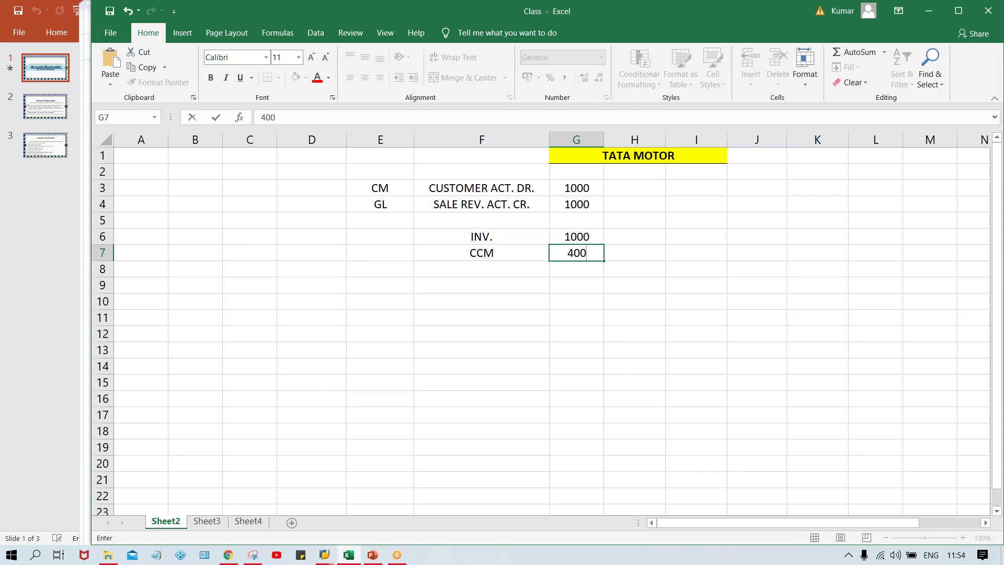
{"action": "left_click", "coordinate": [481, 269]}
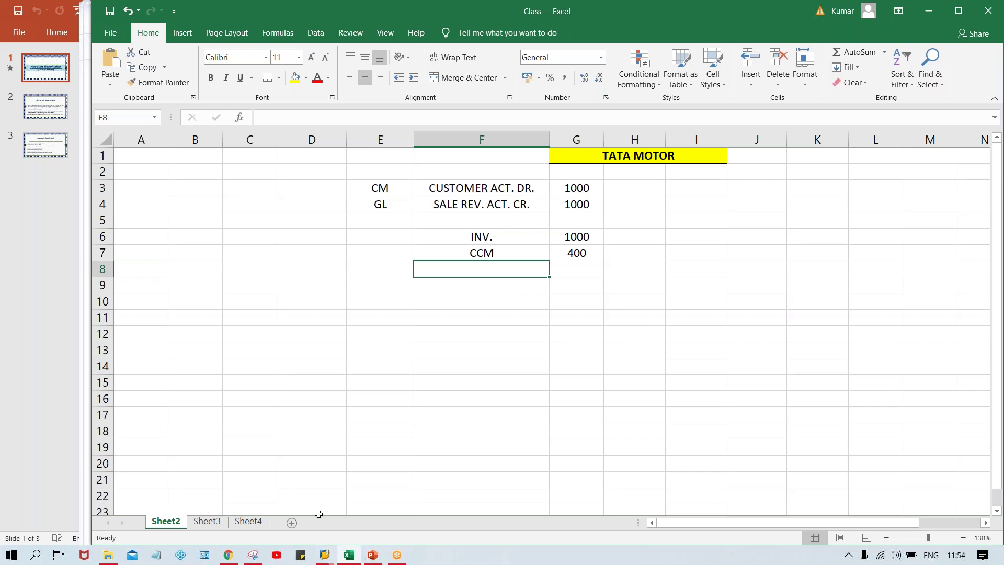
Step: Switch back to SAP's customer invoice entry, set the transaction type to Credit memo and open transaction FB75
{"action": "mouse_move", "coordinate": [324, 556]}
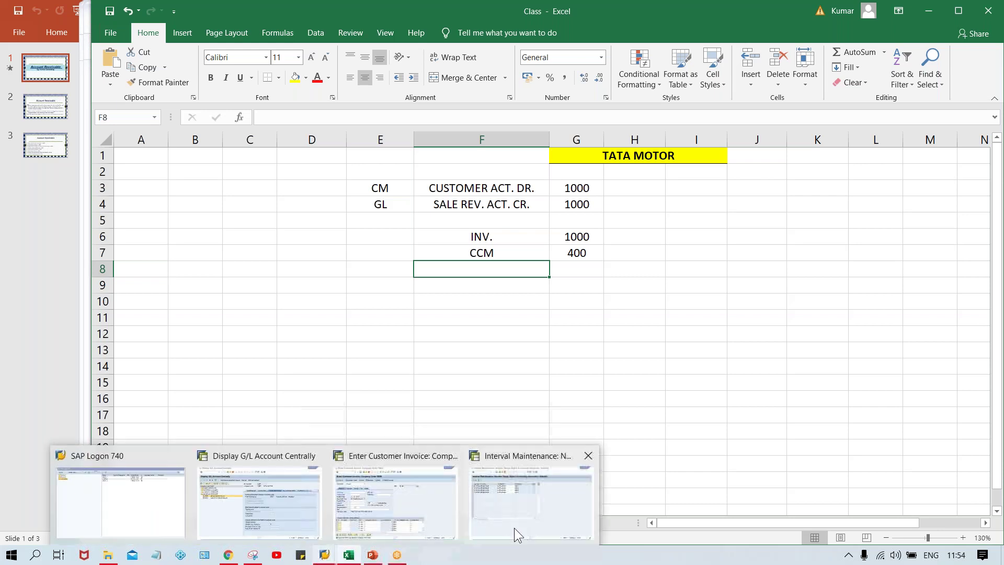
{"action": "left_click", "coordinate": [386, 498]}
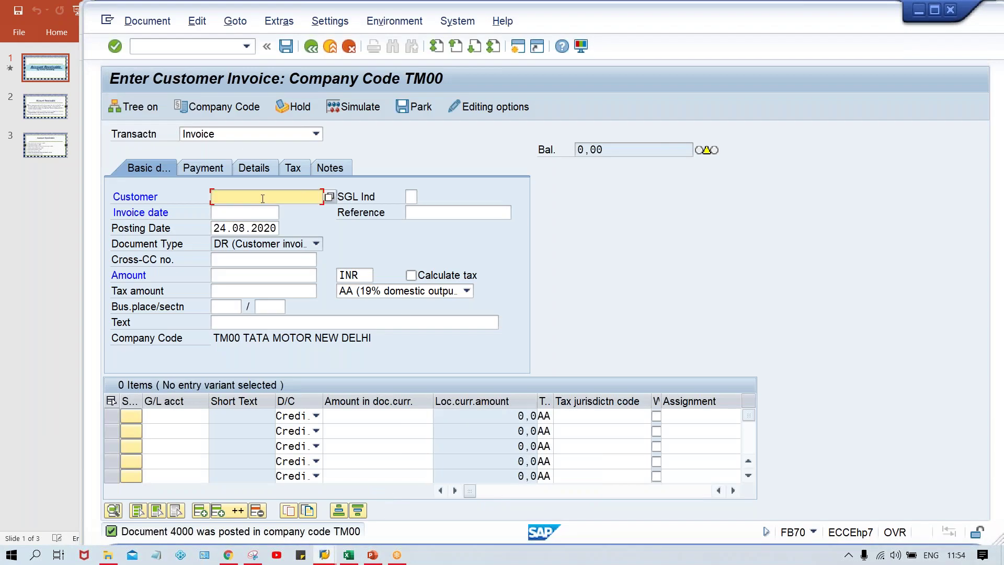
{"action": "left_click", "coordinate": [243, 136]}
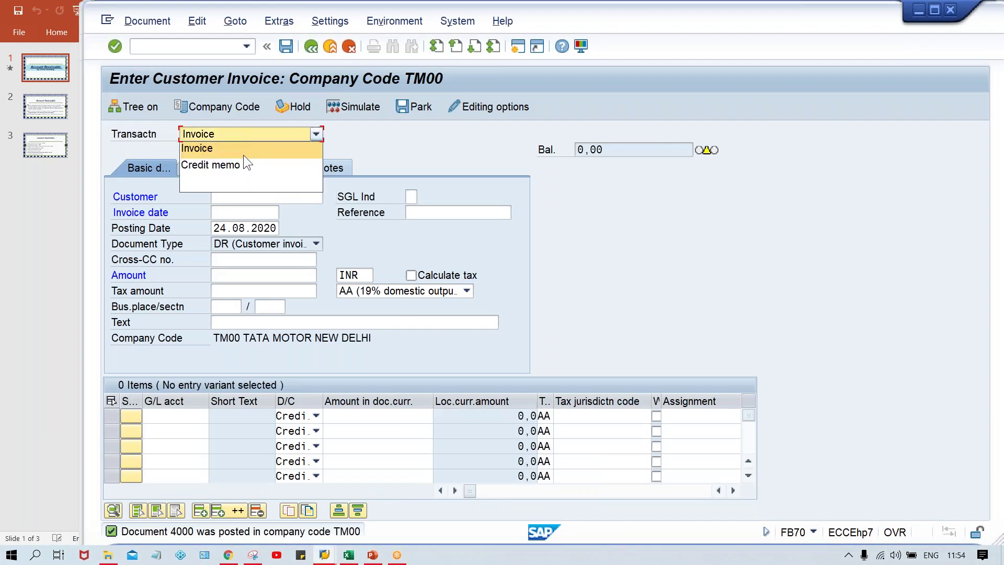
{"action": "left_click", "coordinate": [244, 151]}
{"action": "left_click", "coordinate": [243, 135]}
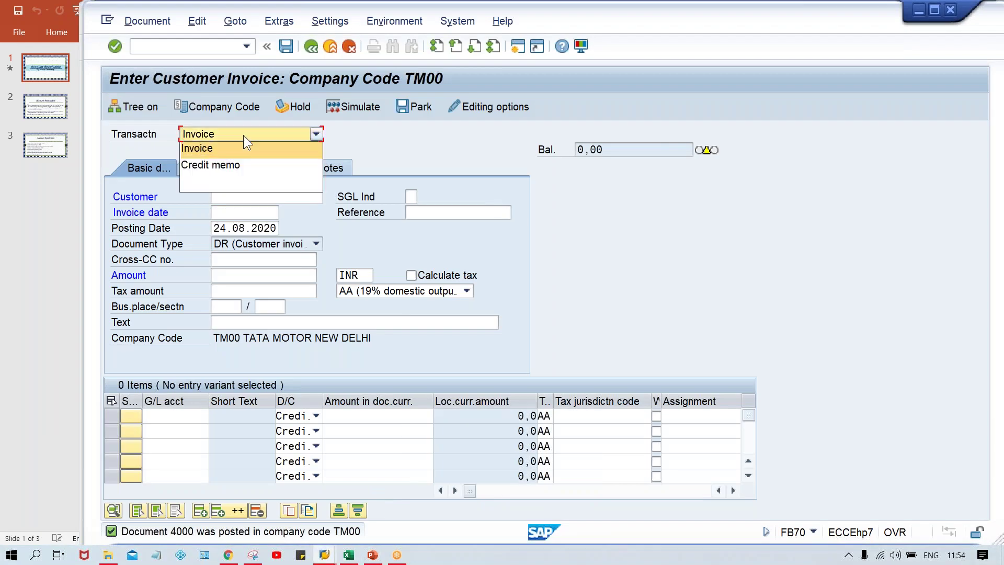
{"action": "left_click", "coordinate": [239, 164]}
{"action": "left_click", "coordinate": [183, 45]}
{"action": "type", "text": "/NFB70"}
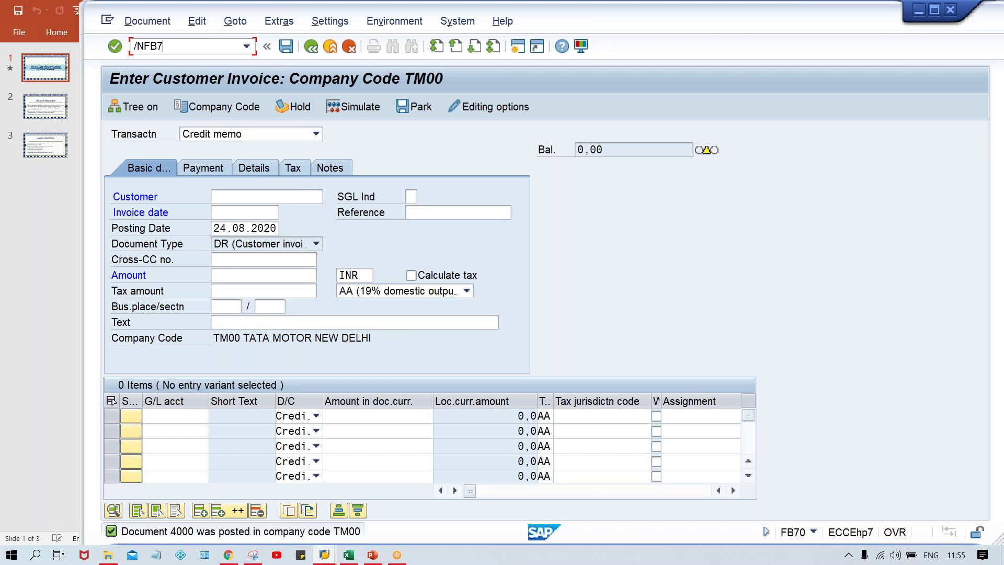
{"action": "key", "text": "Return"}
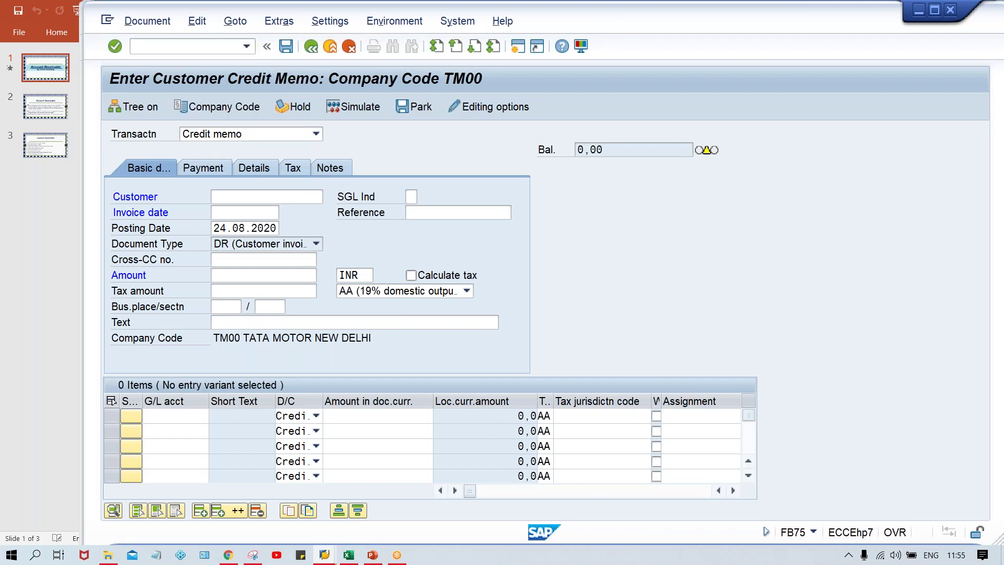
Step: Enter the customer number and document date 24.08.2020 in the credit memo header
{"action": "key", "text": "BackSpace"}
{"action": "key", "text": "Return"}
{"action": "key", "text": "Tab"}
{"action": "key", "text": "Tab"}
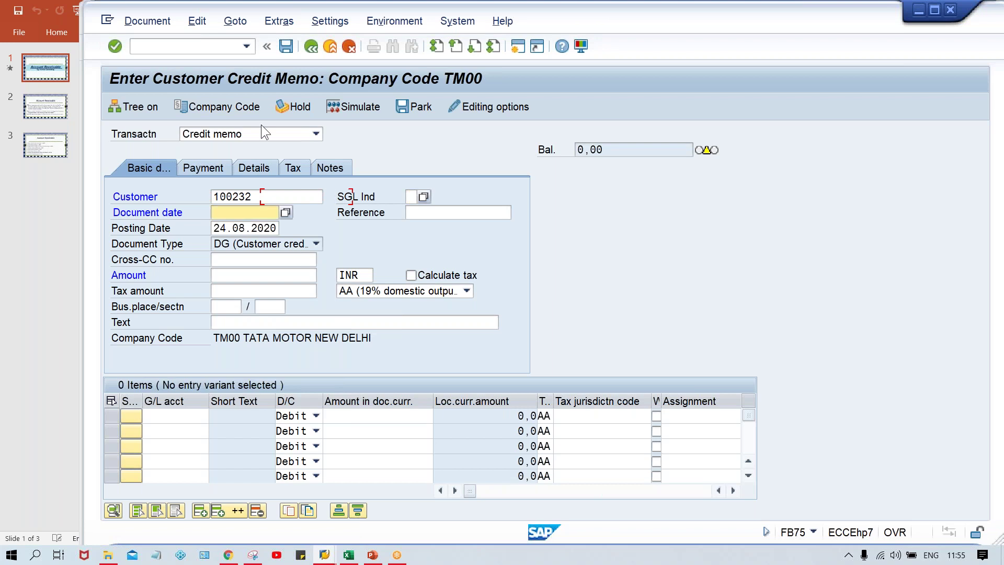
{"action": "key", "text": "BackSpace"}
{"action": "key", "text": "Return"}
Step: Set the credit memo amount to 400 INR
{"action": "key", "text": "Tab"}
{"action": "key", "text": "Tab"}
{"action": "key", "text": "Tab"}
{"action": "key", "text": "Tab"}
{"action": "type", "text": "4000"}
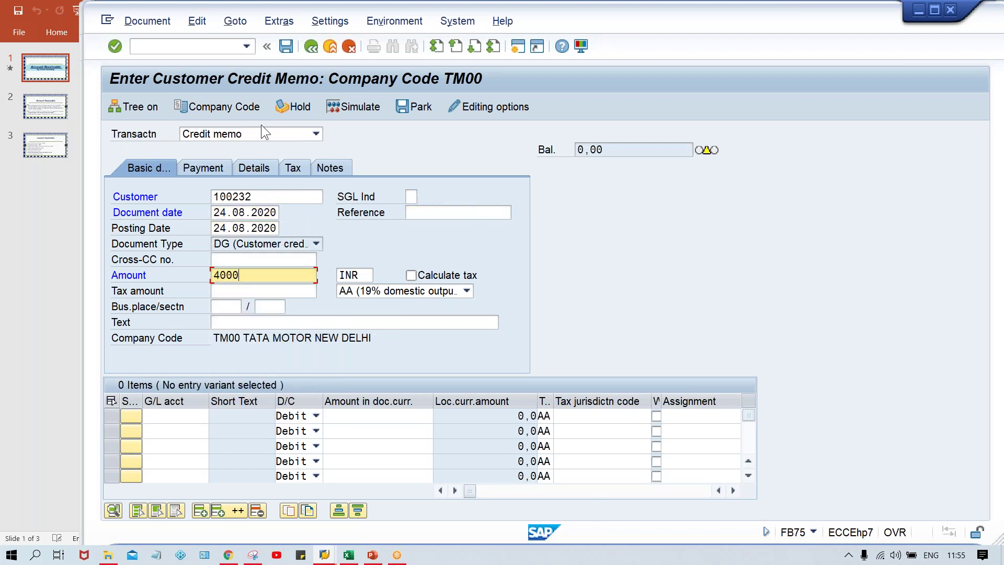
{"action": "key", "text": "BackSpace"}
{"action": "key", "text": "Tab"}
Step: Enter G/L account 3000 as a debit in the first line item of the credit memo
{"action": "key", "text": "Return"}
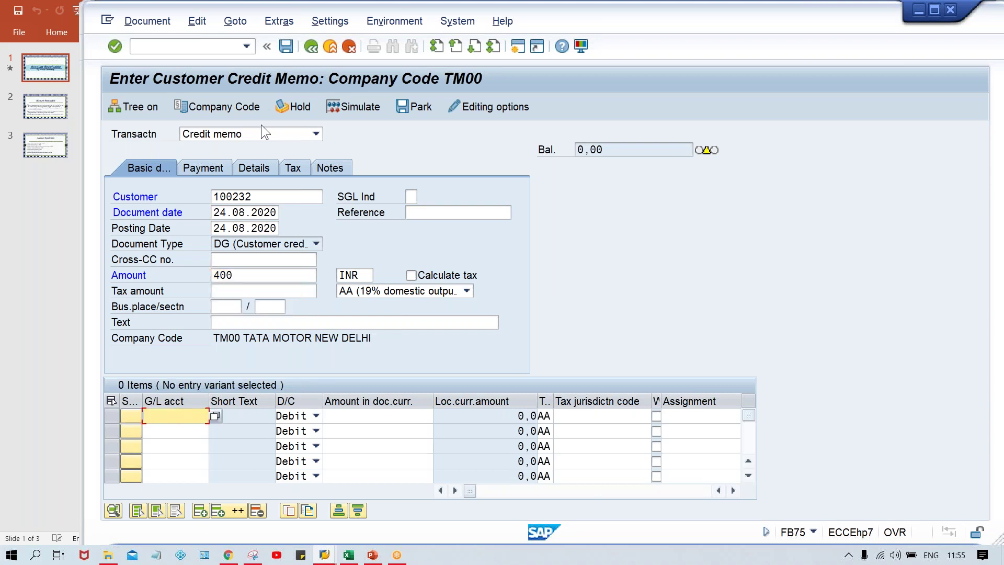
{"action": "key", "text": "Down"}
{"action": "key", "text": "Return"}
{"action": "key", "text": "Tab"}
{"action": "key", "text": "Tab"}
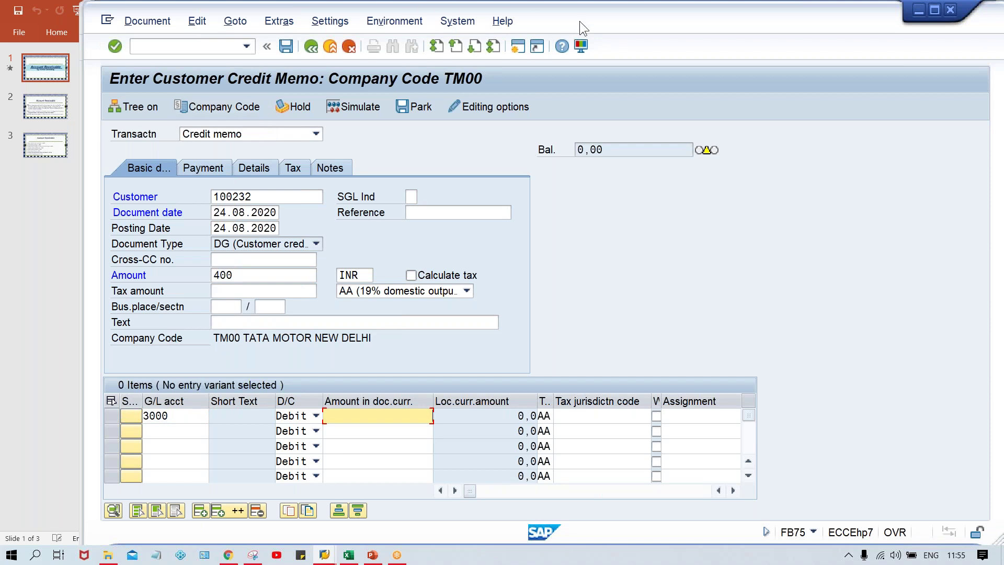
Step: Open a new SAP session and start transaction FBL5N for the customer line item display
{"action": "left_click", "coordinate": [518, 47]}
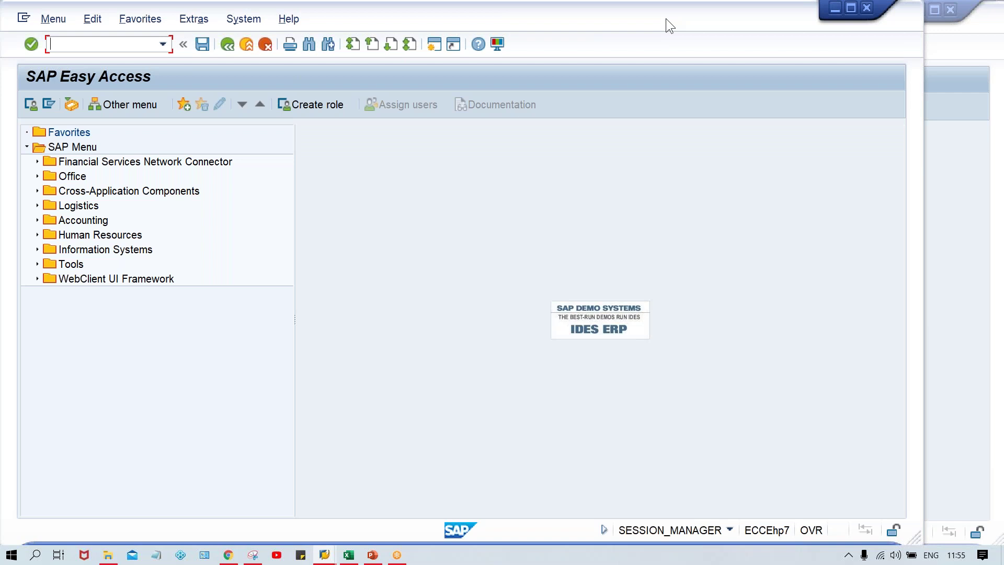
{"action": "left_click_drag", "start_coordinate": [675, 18], "coordinate": [758, 20]}
{"action": "left_click", "coordinate": [220, 45]}
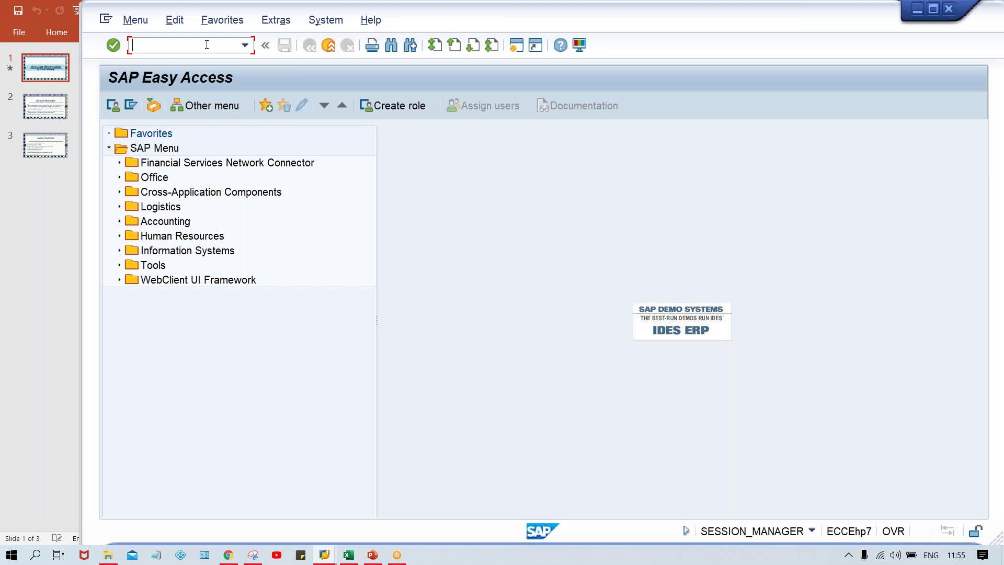
{"action": "type", "text": "FBL5N"}
{"action": "key", "text": "Return"}
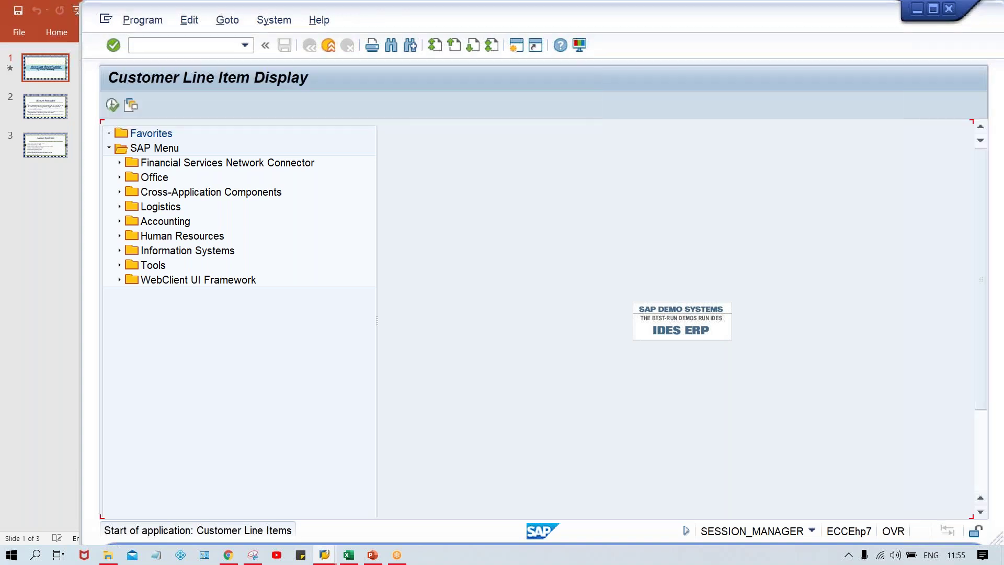
Step: Enter the customer account number for company code TM00 and display the customer's open line items
{"action": "type", "text": "100"}
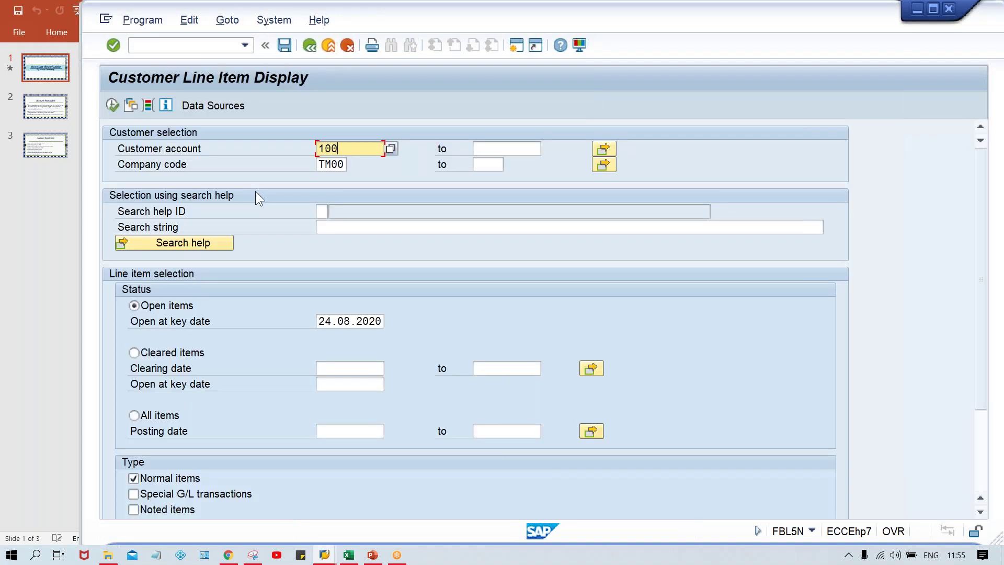
{"action": "type", "text": "232"}
{"action": "left_click", "coordinate": [111, 106]}
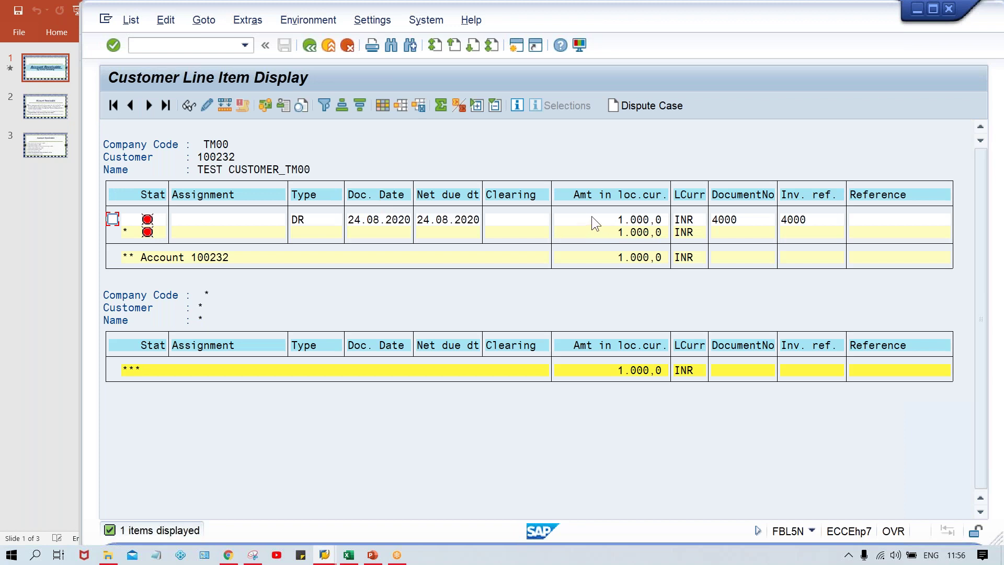
{"action": "left_click", "coordinate": [616, 221]}
Step: Return to the credit memo entry, set the G/L account 3000 line amount to 400 and simulate the document
{"action": "key", "text": "alt+Tab"}
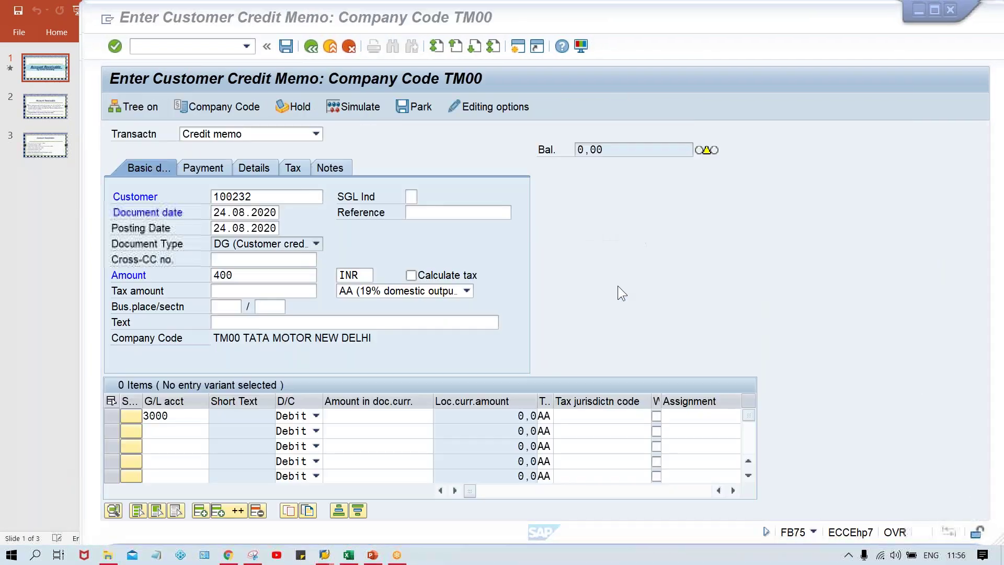
{"action": "key", "text": "Return"}
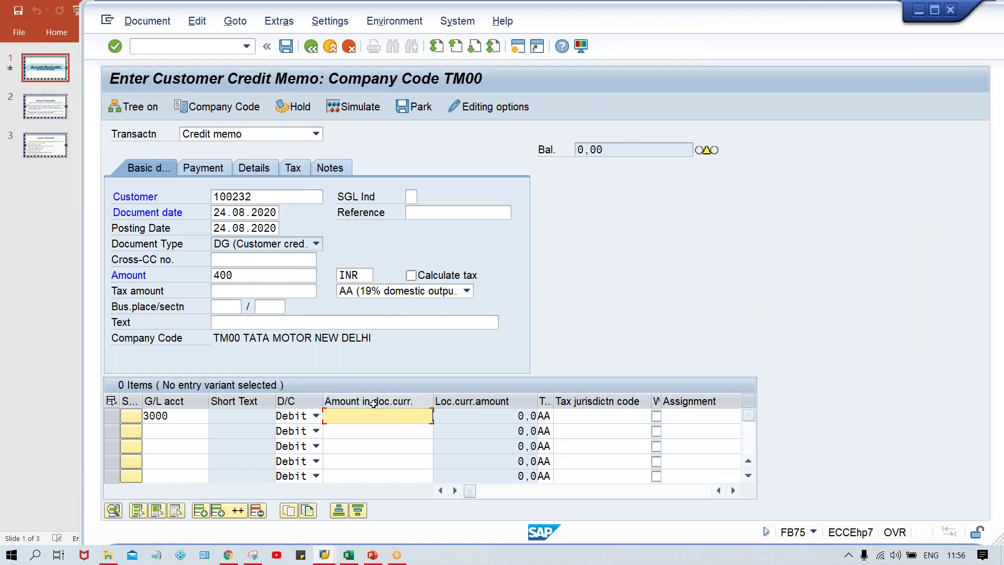
{"action": "type", "text": "400"}
{"action": "key", "text": "Return"}
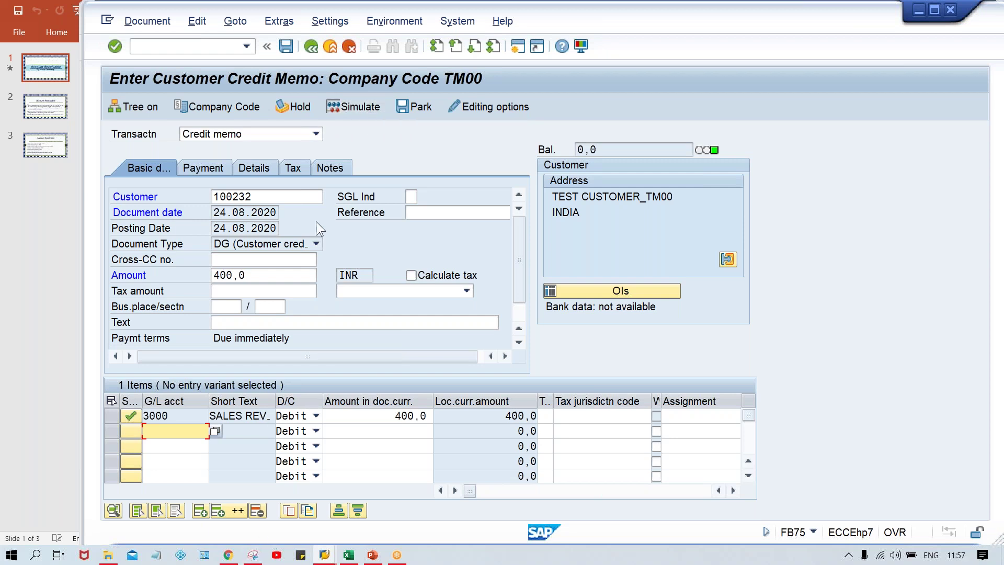
{"action": "left_click", "coordinate": [358, 106]}
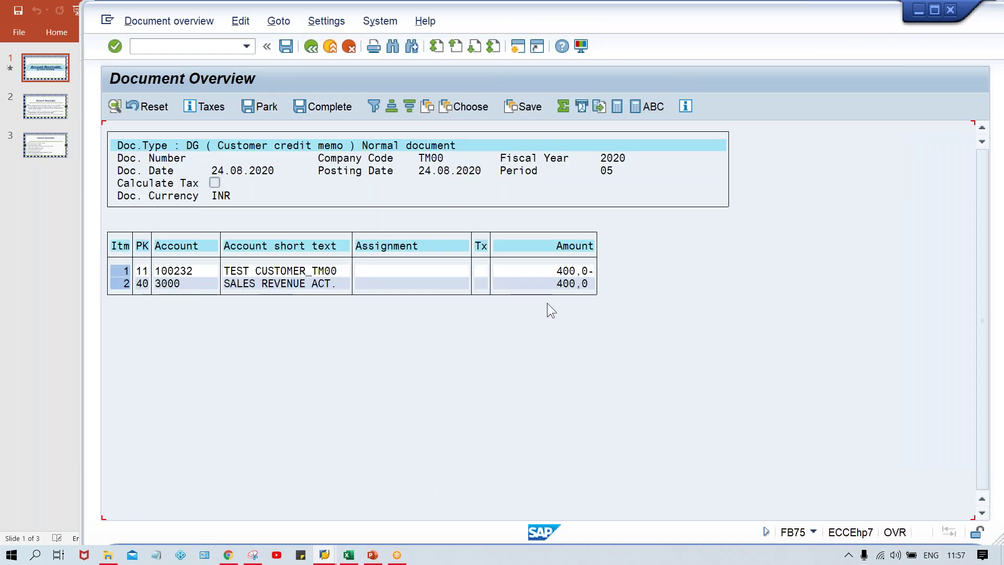
Step: Compare the simulated credit memo's customer and sales revenue amounts with the invoice amount in the customer line item display
{"action": "left_click", "coordinate": [562, 285]}
{"action": "key", "text": "alt+Tab"}
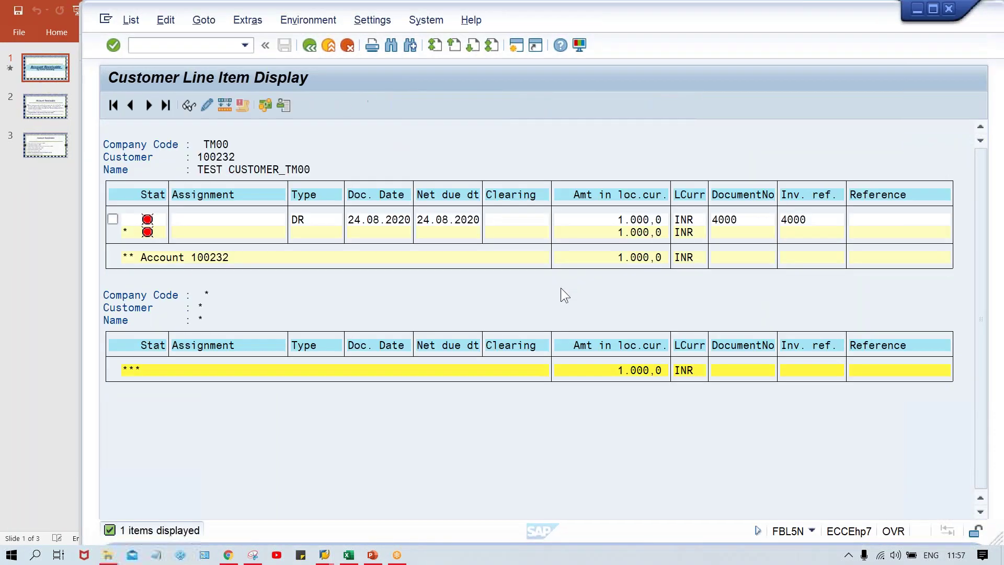
{"action": "left_click", "coordinate": [616, 222]}
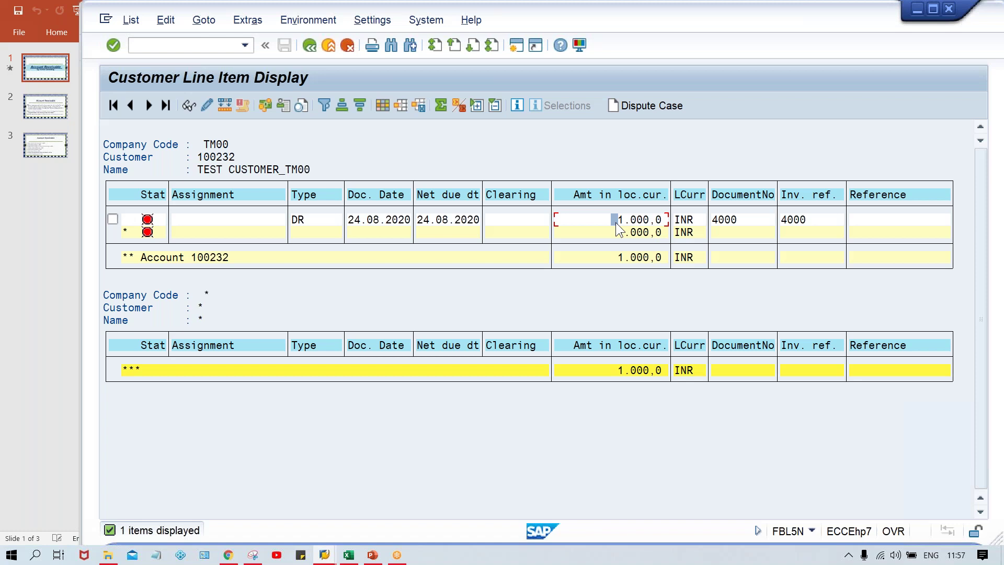
{"action": "key", "text": "alt+Tab"}
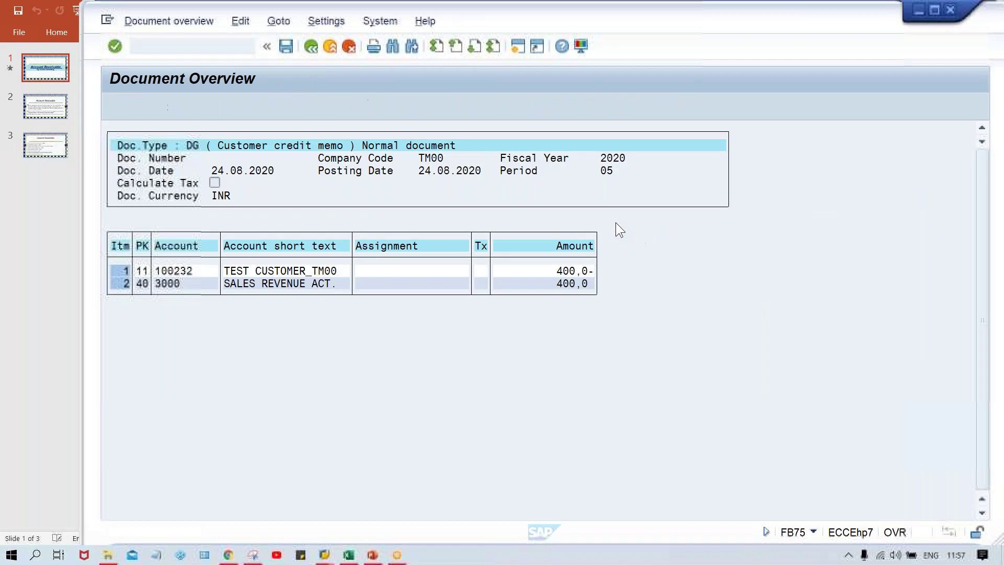
{"action": "left_click", "coordinate": [557, 284]}
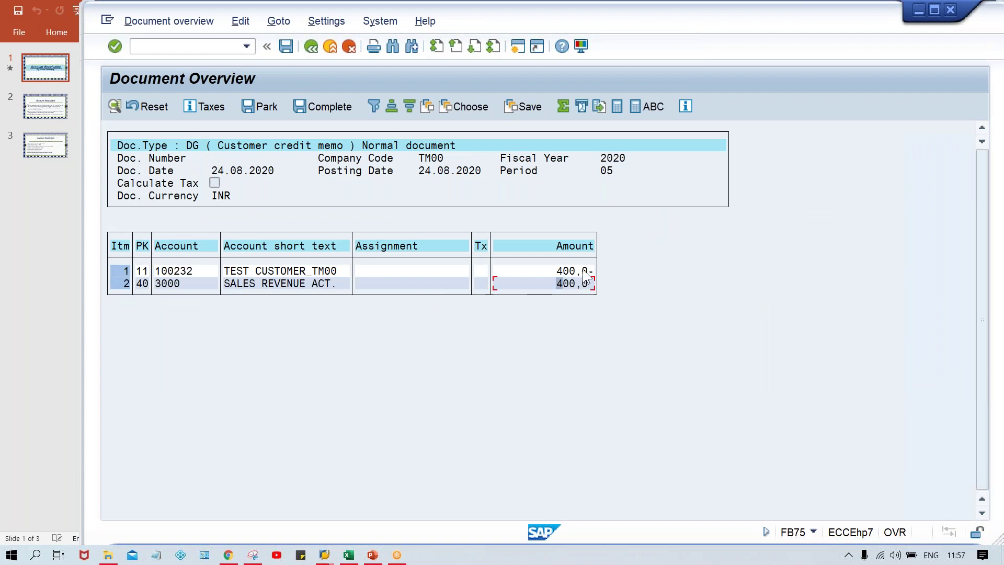
{"action": "left_click", "coordinate": [550, 271]}
{"action": "key", "text": "alt+Tab"}
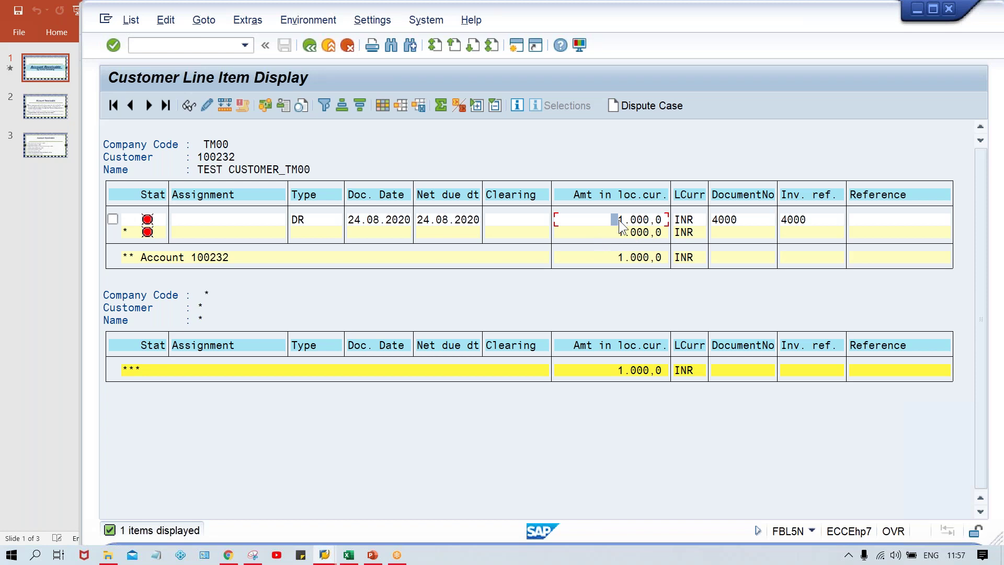
{"action": "left_click", "coordinate": [616, 263]}
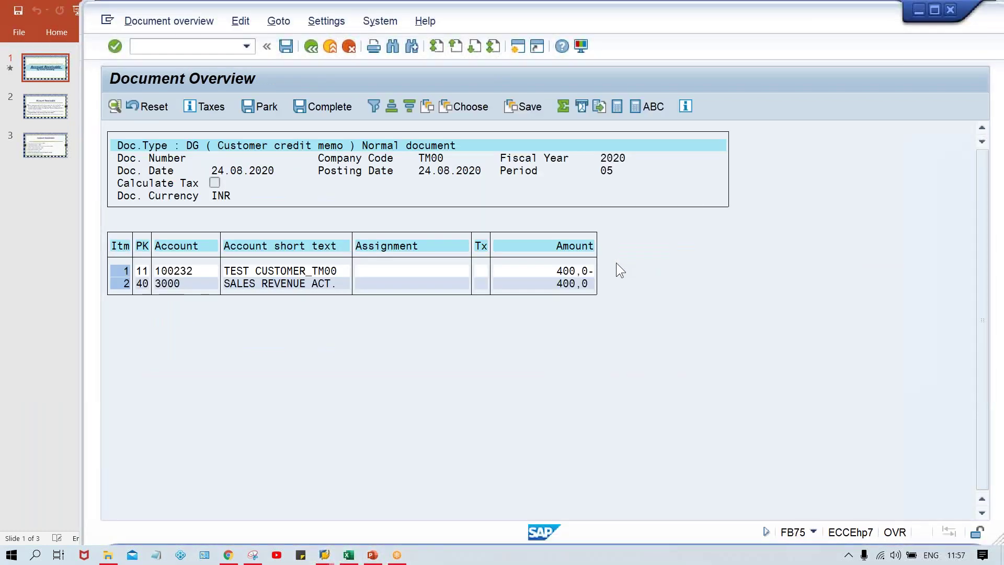
Step: Post the simulated customer credit memo and check its posted document number
{"action": "key", "text": "ctrl+s"}
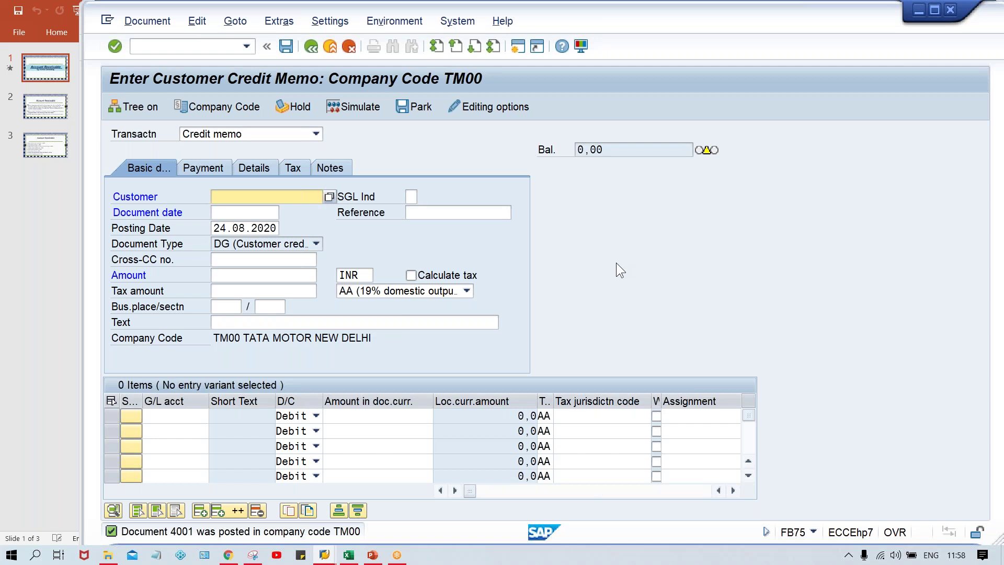
{"action": "key", "text": "alt+Tab"}
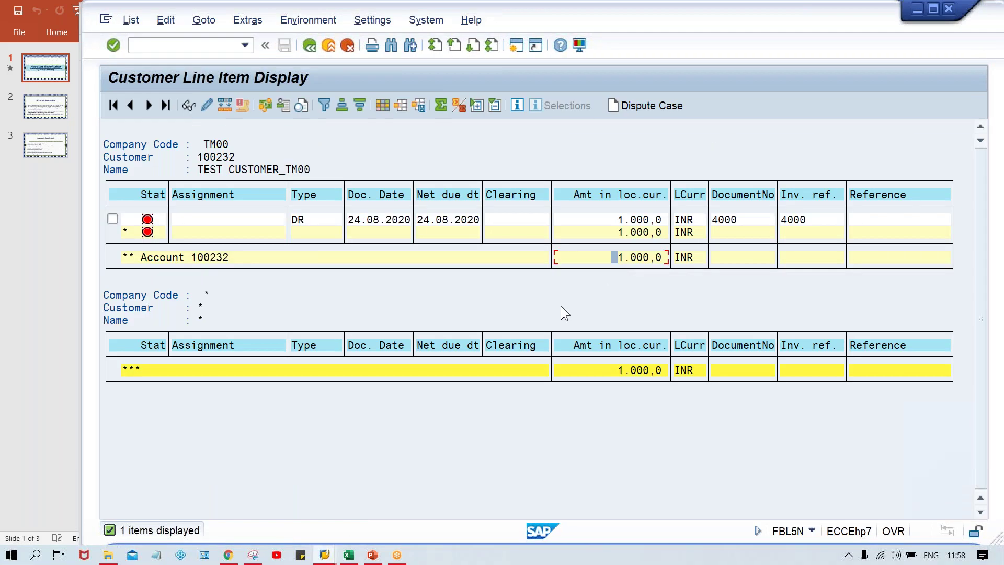
{"action": "key", "text": "alt+Tab"}
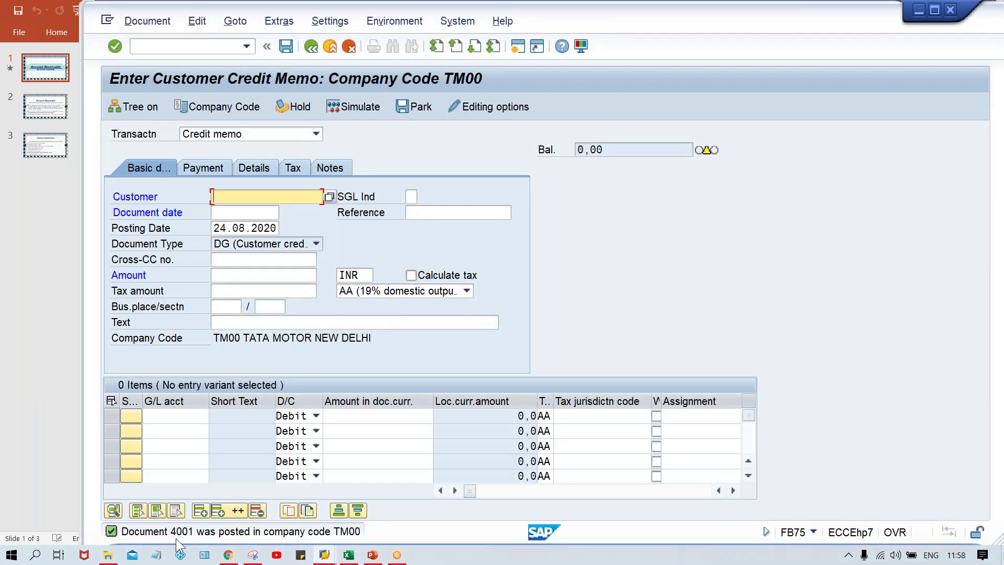
Step: Refresh the customer line item list to include the posted credit memo
{"action": "key", "text": "alt+Tab"}
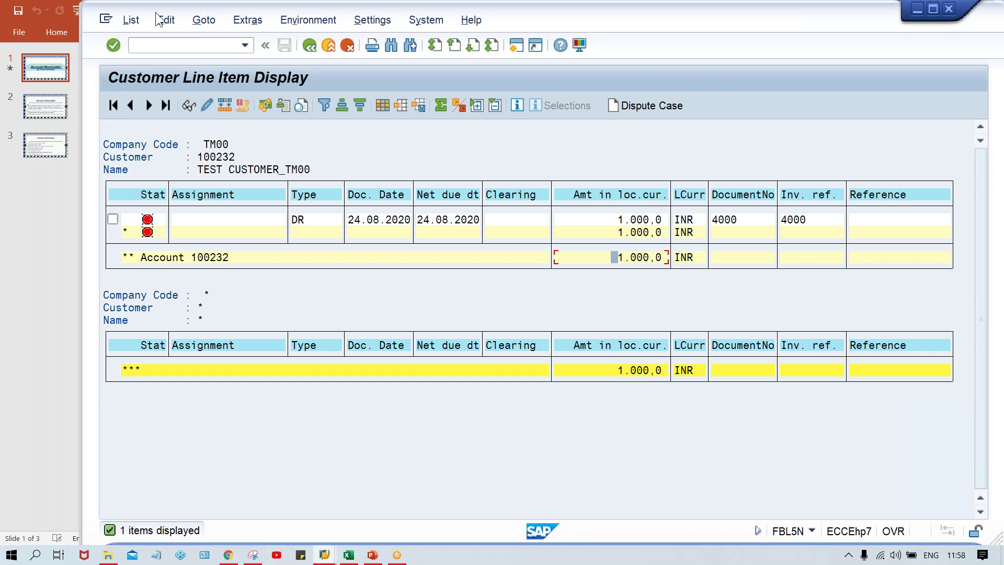
{"action": "left_click", "coordinate": [129, 21]}
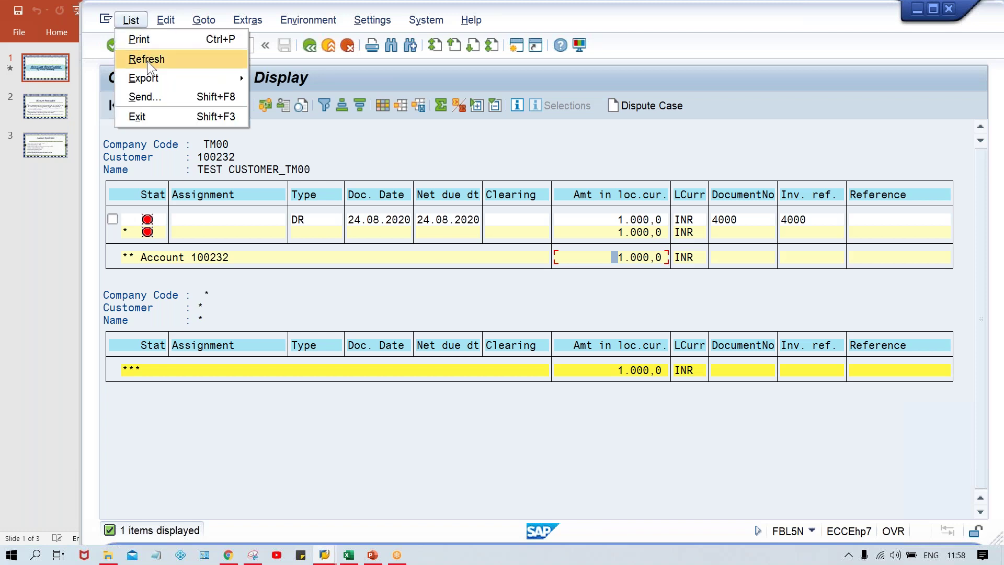
{"action": "left_click", "coordinate": [147, 60]}
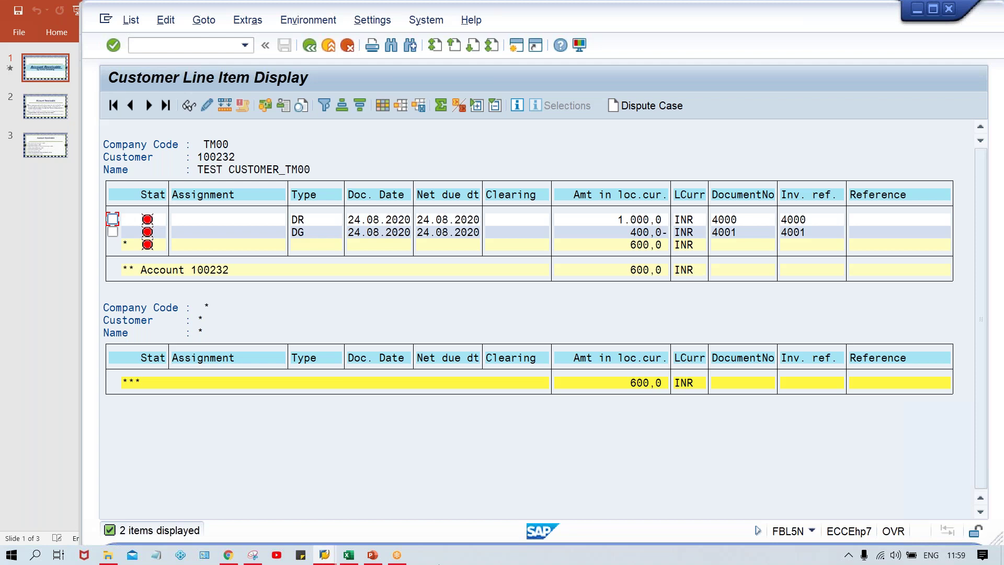
Step: Switch to the Excel workbook and enter 1000.00 in G10 and 400.00 in G11 as text
{"action": "left_click", "coordinate": [348, 555]}
{"action": "left_click", "coordinate": [589, 303]}
{"action": "type", "text": "1000.00"}
{"action": "key", "text": "Return"}
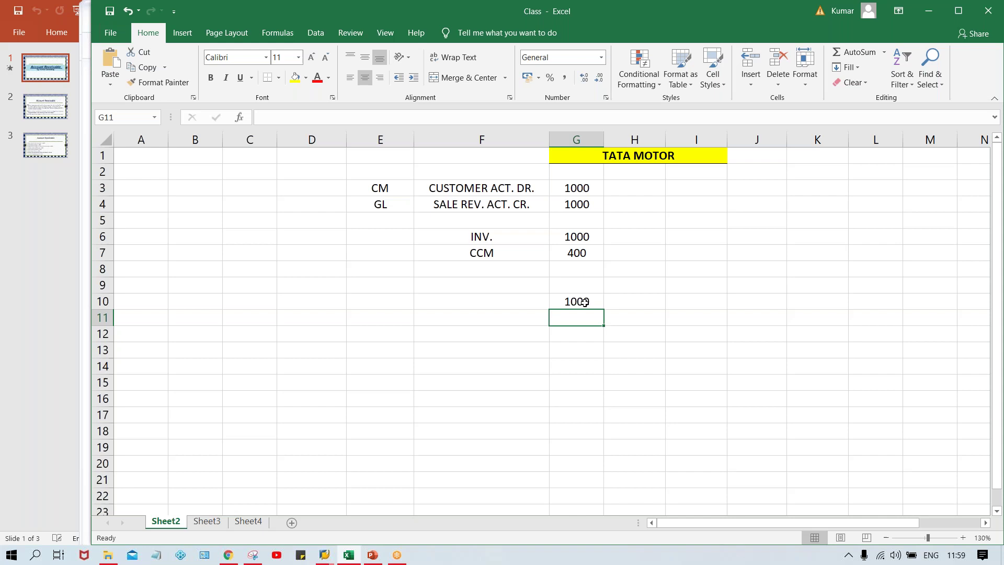
{"action": "left_click", "coordinate": [574, 301]}
{"action": "type", "text": "'"}
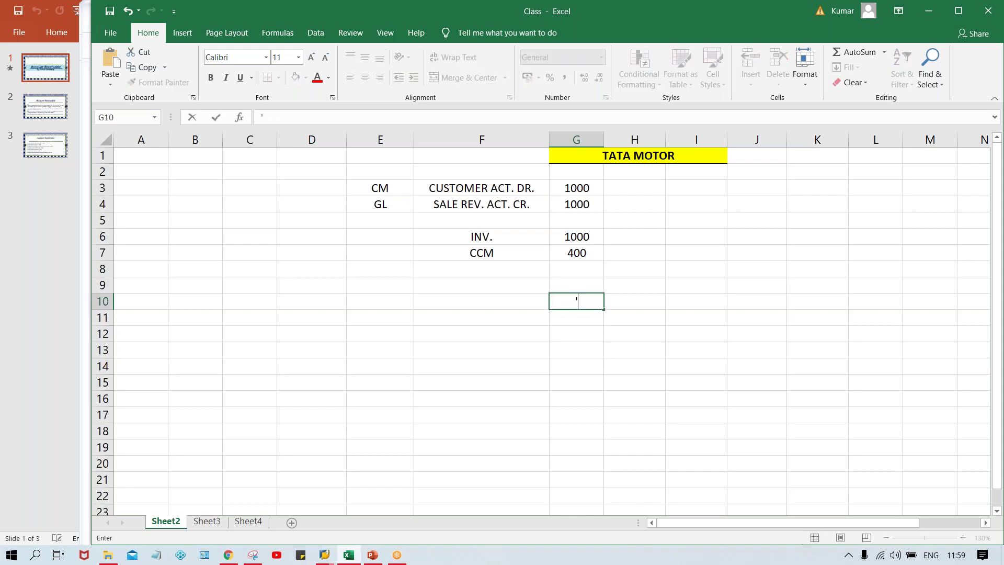
{"action": "type", "text": "1000.00"}
{"action": "key", "text": "Return"}
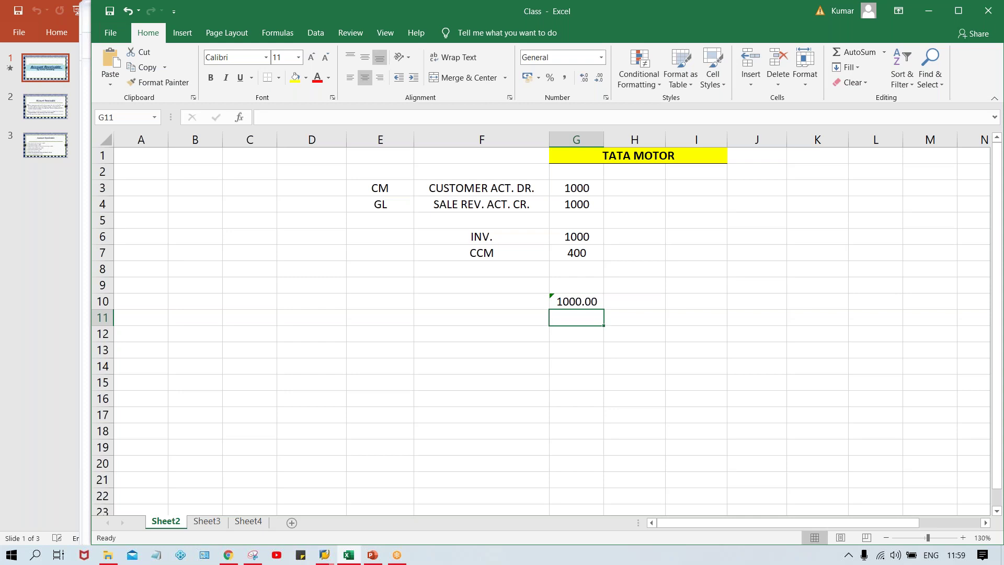
{"action": "type", "text": "'400.00"}
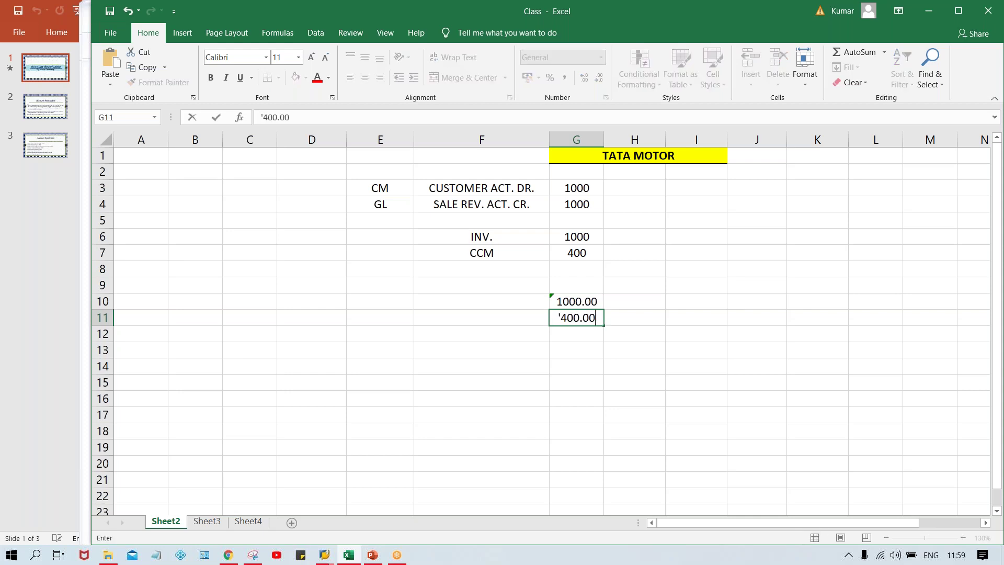
{"action": "key", "text": "Return"}
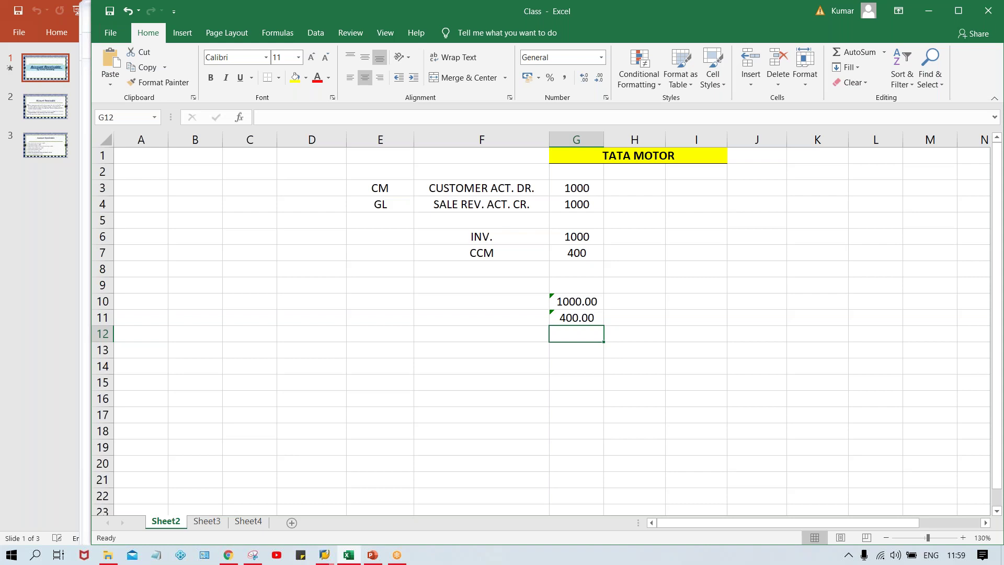
Step: Clear the text amounts in cells G9 to G12
{"action": "left_click", "coordinate": [579, 321]}
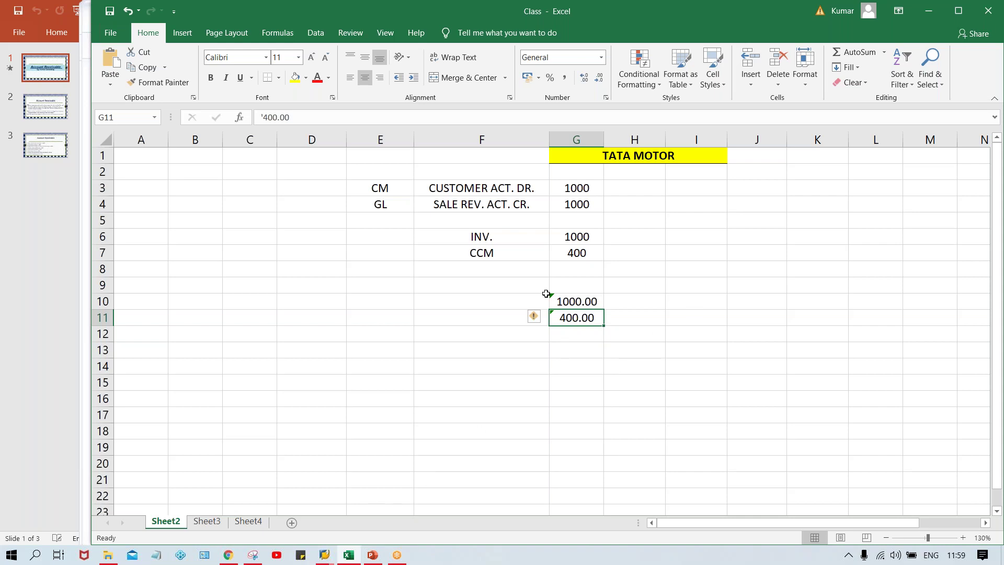
{"action": "left_click_drag", "start_coordinate": [581, 284], "coordinate": [587, 332]}
{"action": "key", "text": "Delete"}
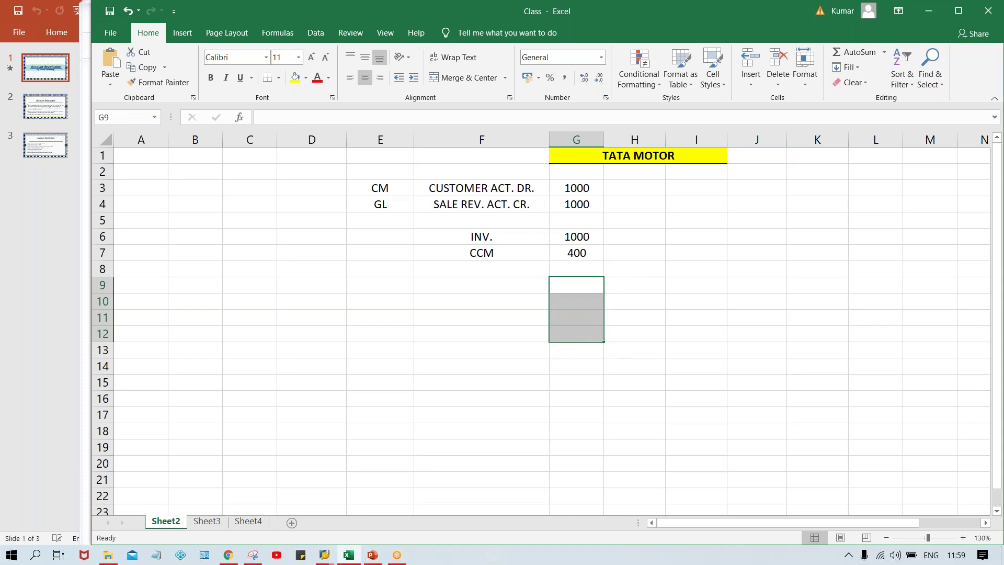
{"action": "left_click", "coordinate": [577, 367]}
{"action": "left_click", "coordinate": [572, 289]}
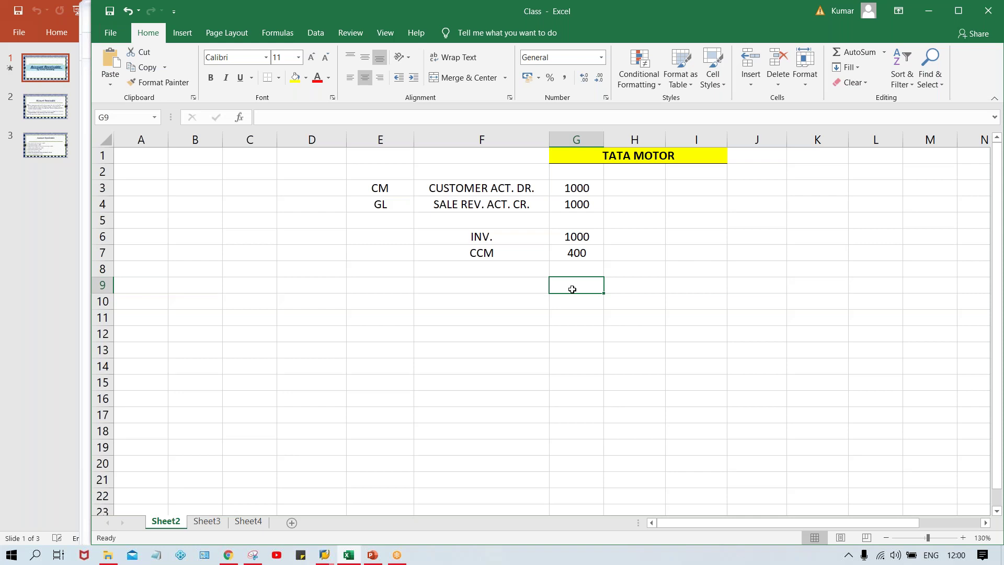
Step: Check the INV. and CCM amounts in column G against the account total in SAP's customer line item display
{"action": "left_click", "coordinate": [578, 233]}
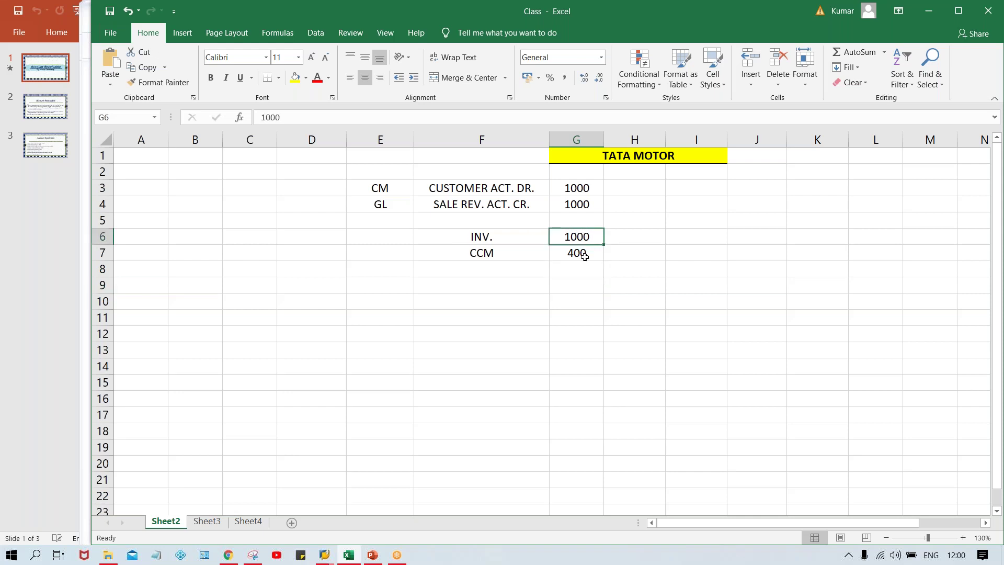
{"action": "left_click", "coordinate": [580, 256]}
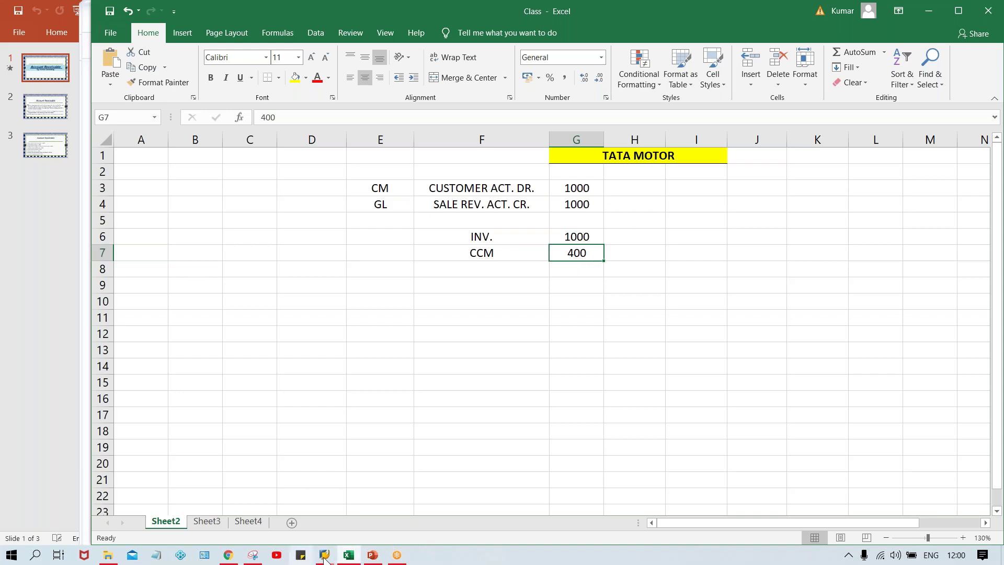
{"action": "mouse_move", "coordinate": [324, 557]}
{"action": "left_click", "coordinate": [603, 505]}
{"action": "left_click", "coordinate": [620, 270]}
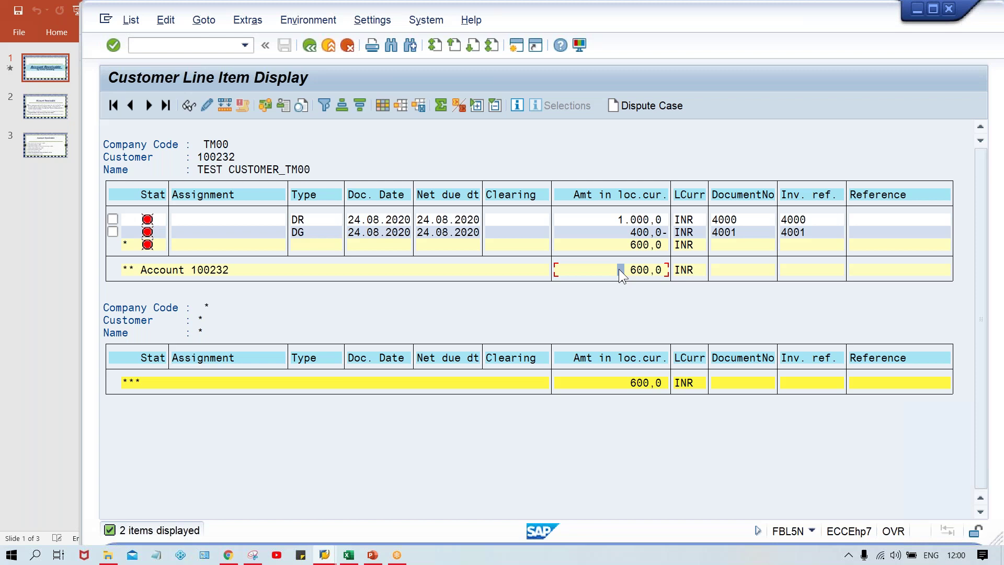
Step: Switch to the customer credit memo session and start transaction F-28 to post an incoming payment
{"action": "left_click", "coordinate": [323, 557]}
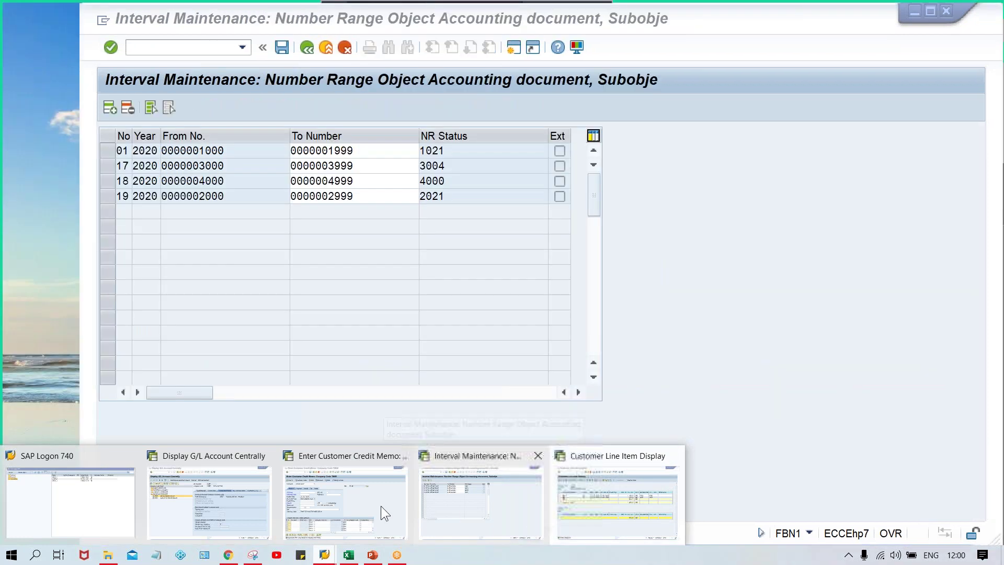
{"action": "left_click", "coordinate": [380, 506]}
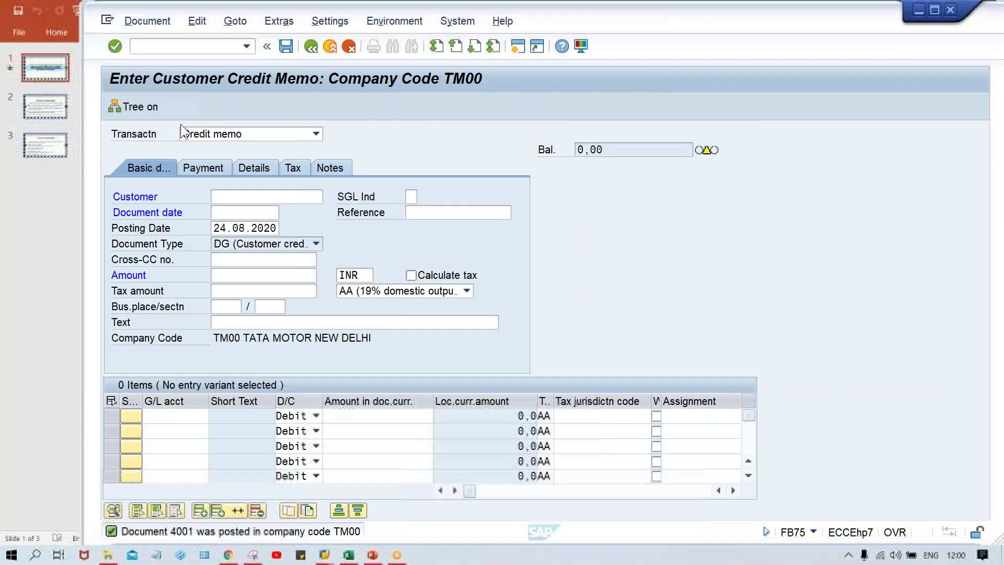
{"action": "left_click", "coordinate": [164, 47]}
{"action": "type", "text": "/"}
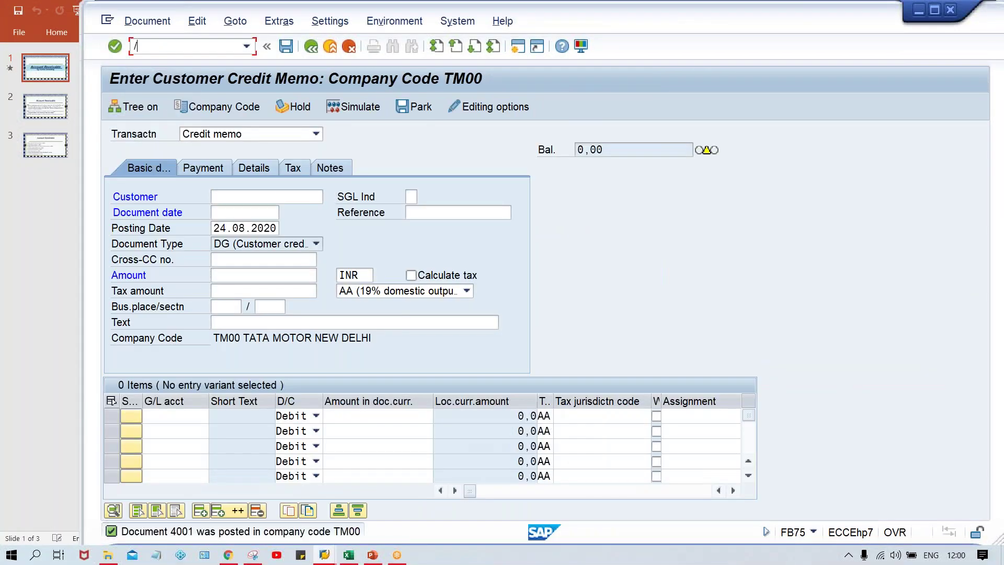
{"action": "type", "text": "NF-28"}
{"action": "key", "text": "Return"}
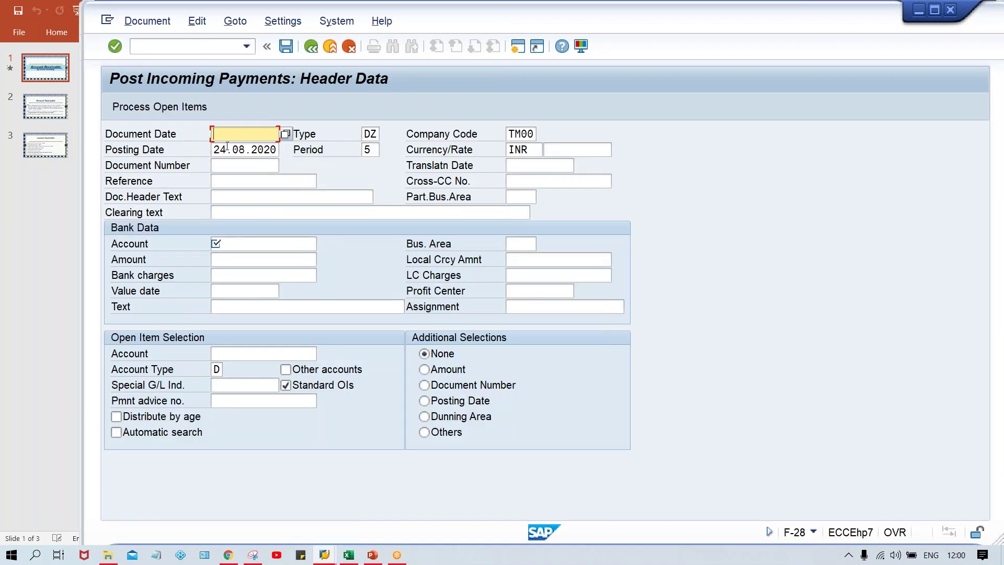
Step: Set the payment's document date to 24.08.2020 and fill in the suggested G/L account under the bank data
{"action": "type", "text": "24.08.2020"}
{"action": "key", "text": "Tab"}
{"action": "key", "text": "Tab"}
{"action": "key", "text": "ctrl+Tab"}
{"action": "key", "text": "Tab"}
{"action": "key", "text": "shift+Tab"}
{"action": "key", "text": "BackSpace"}
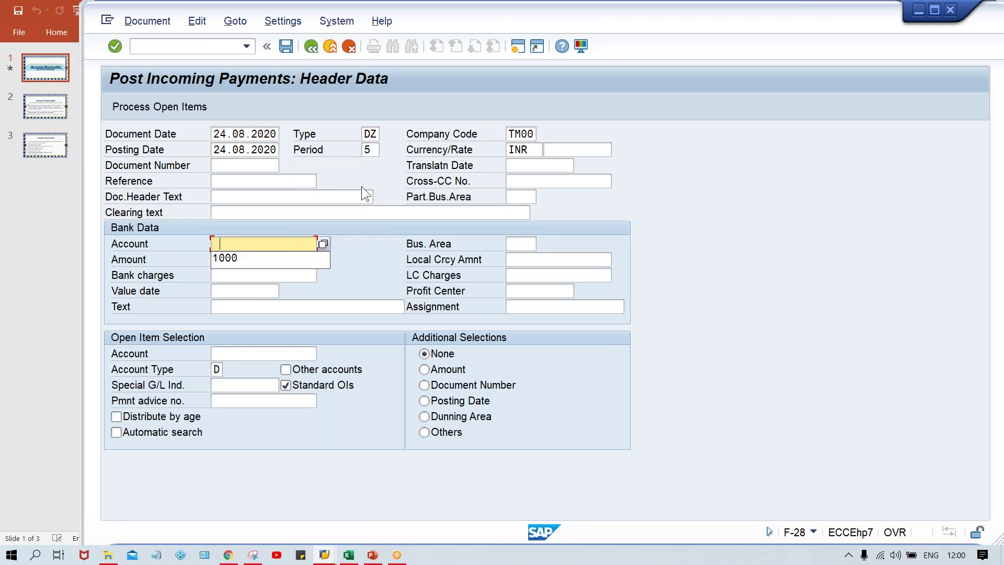
{"action": "key", "text": "Down"}
{"action": "key", "text": "Tab"}
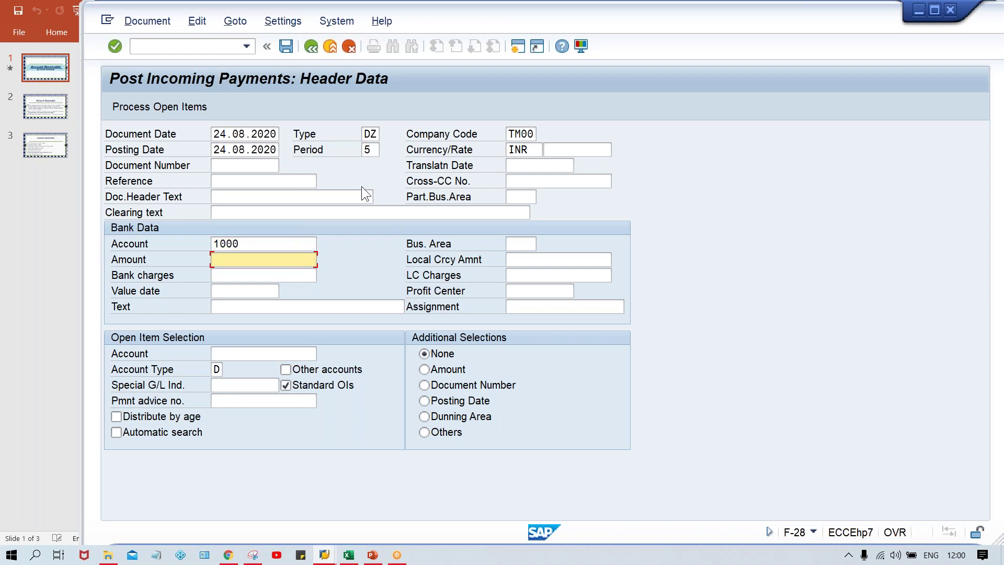
Step: Set the bank amount to 600, enter the customer's account number for open item selection, and load the open items
{"action": "left_click", "coordinate": [307, 247]}
{"action": "left_click", "coordinate": [252, 258]}
{"action": "type", "text": "600"}
{"action": "key", "text": "Return"}
{"action": "type", "text": "1000"}
{"action": "key", "text": "BackSpace"}
{"action": "type", "text": "232"}
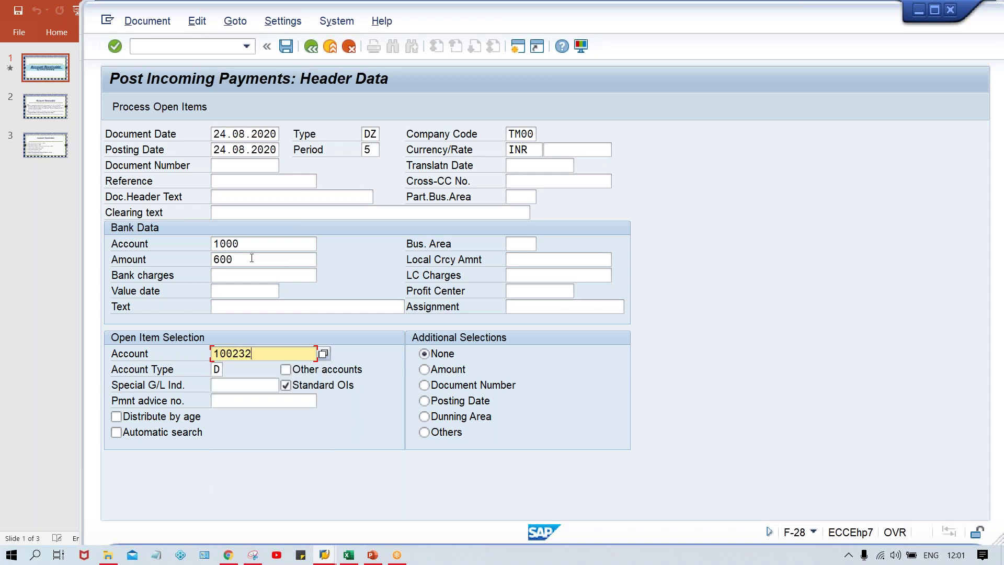
{"action": "key", "text": "Return"}
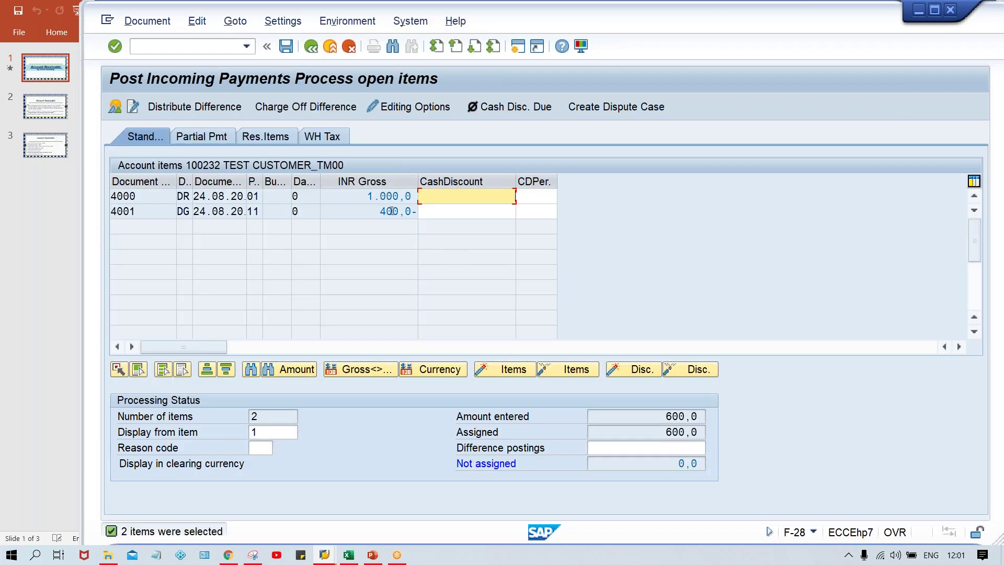
Step: Simulate the incoming payment against the open invoice and credit memo, and post it
{"action": "left_click", "coordinate": [368, 196]}
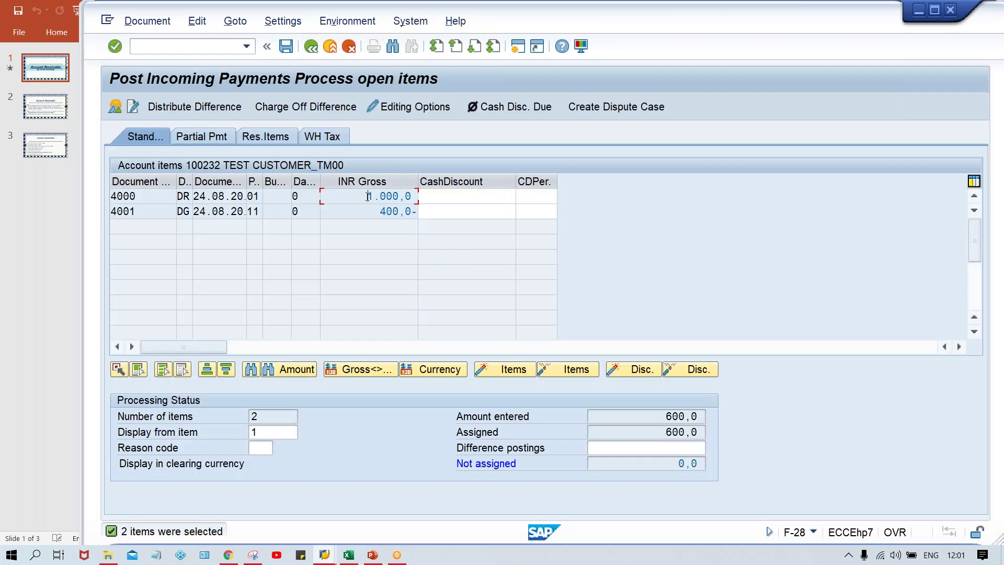
{"action": "left_click", "coordinate": [373, 211]}
{"action": "left_click", "coordinate": [645, 435]}
{"action": "left_click", "coordinate": [151, 22]}
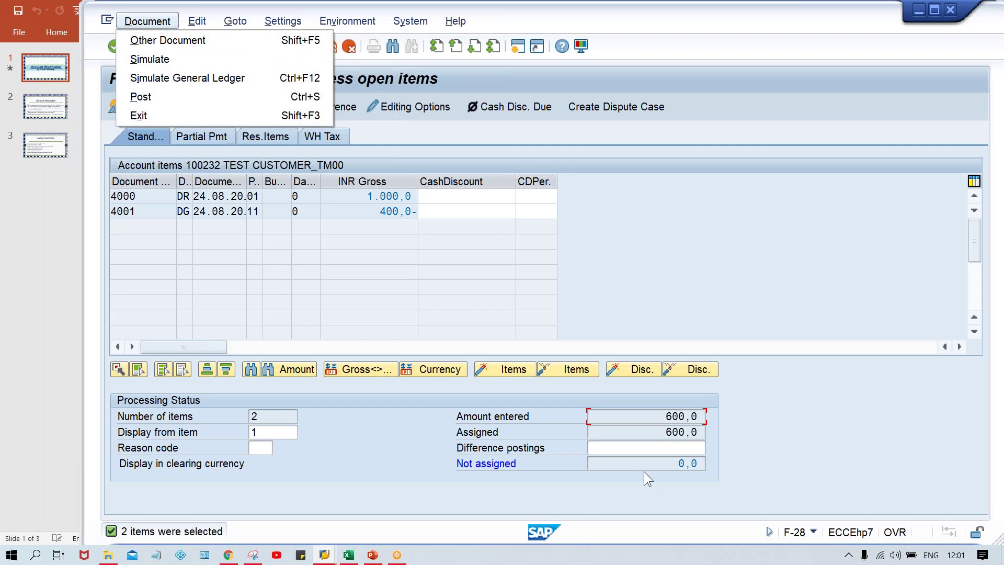
{"action": "left_click", "coordinate": [641, 466]}
{"action": "left_click", "coordinate": [147, 21]}
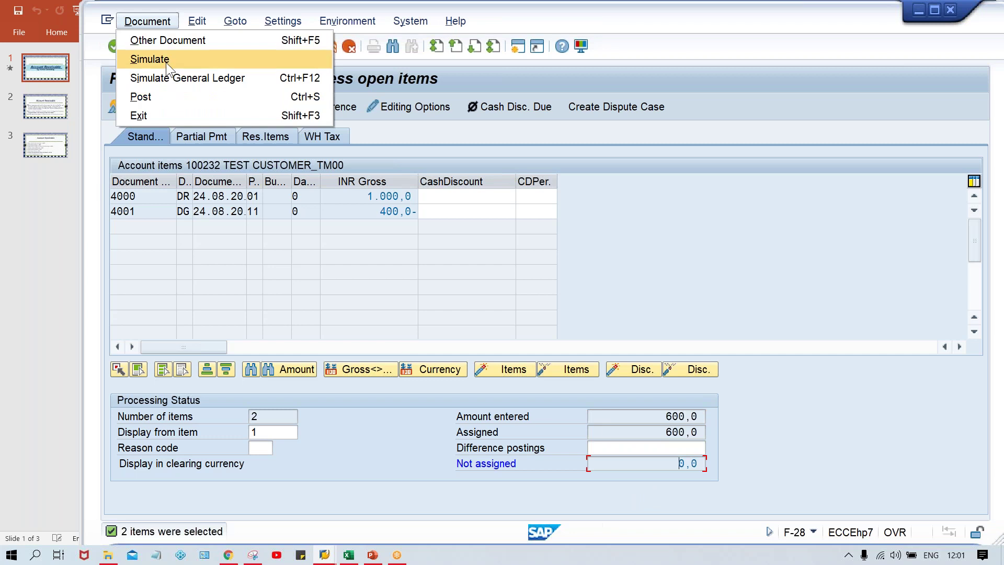
{"action": "left_click", "coordinate": [165, 62]}
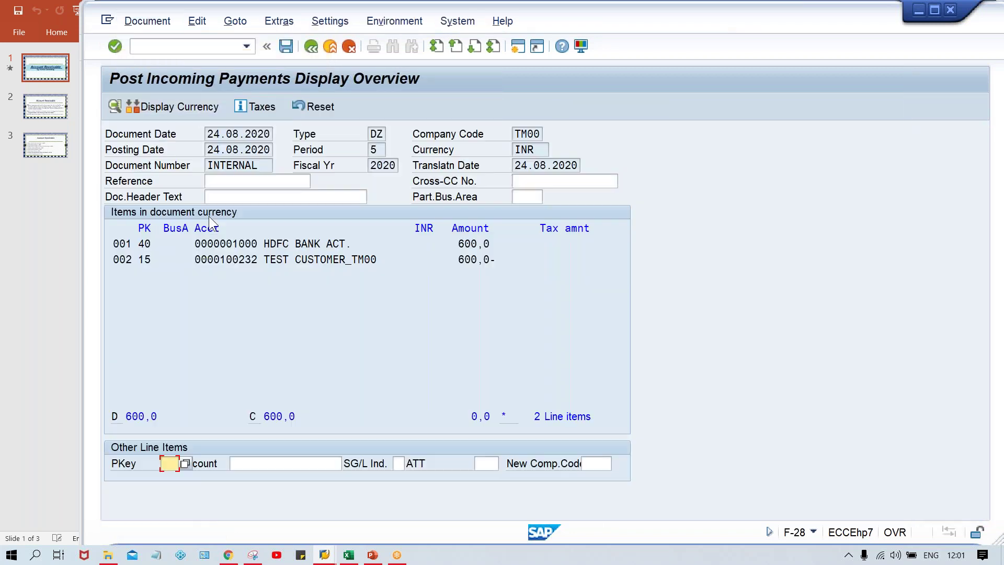
{"action": "left_click", "coordinate": [286, 45]}
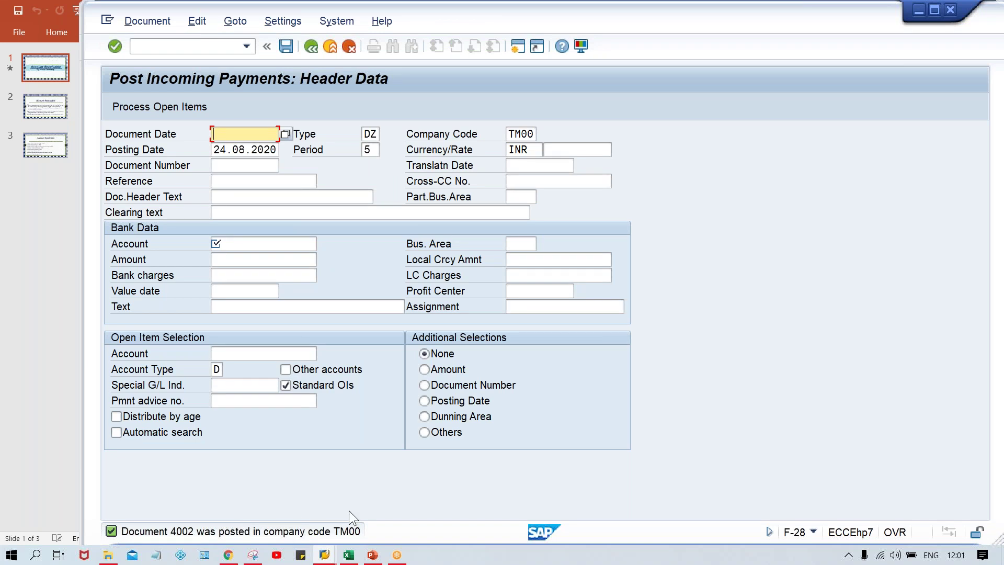
Step: Switch to the Excel workbook and record the payment as PYT in F8 with 600 in G8
{"action": "key", "text": "alt+Tab"}
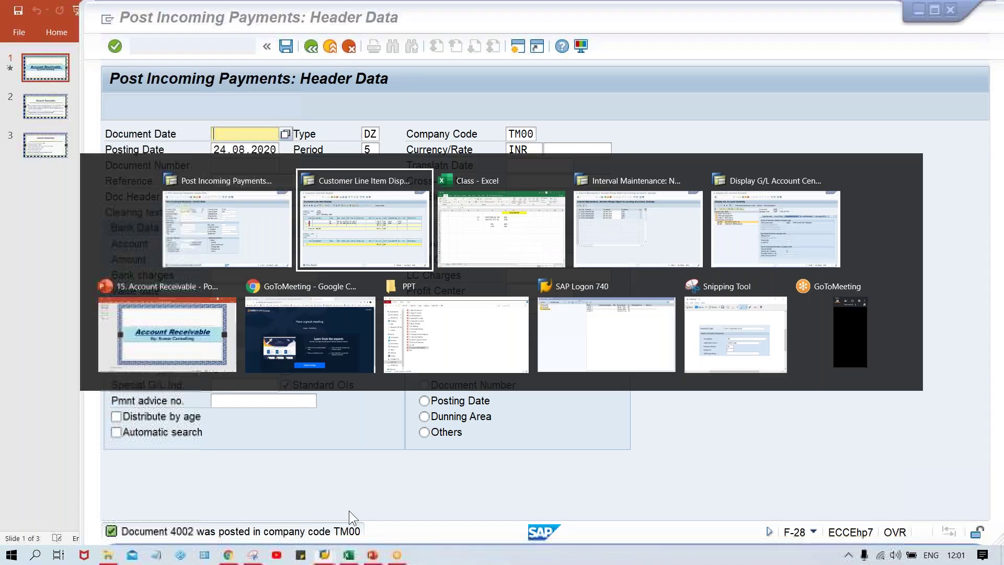
{"action": "key", "text": "alt+Tab"}
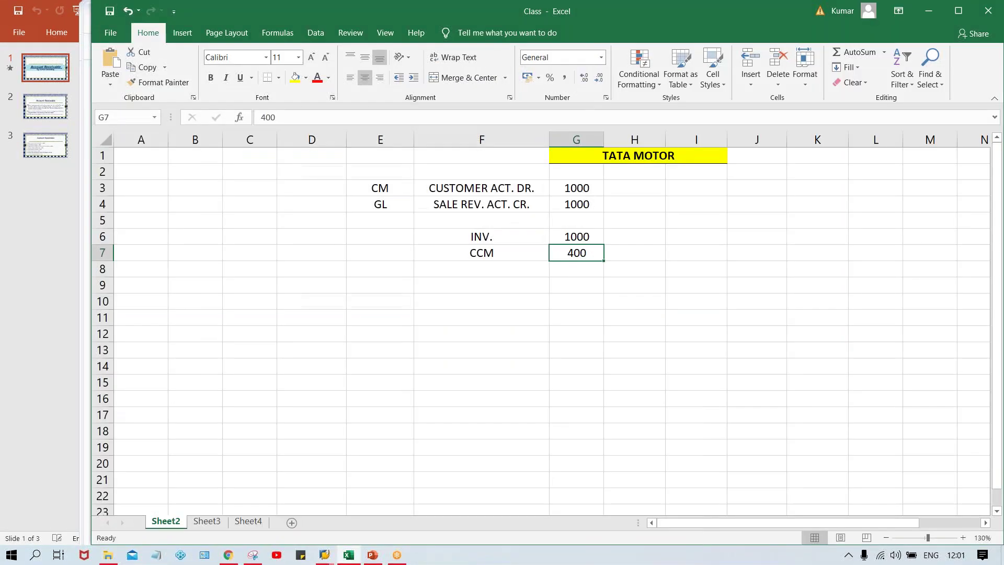
{"action": "left_click", "coordinate": [578, 271]}
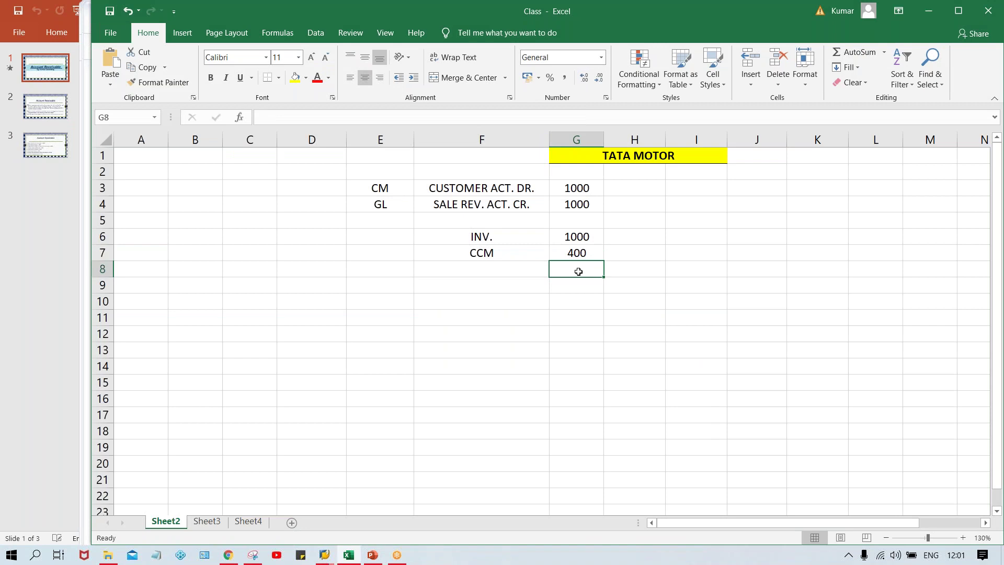
{"action": "type", "text": "600"}
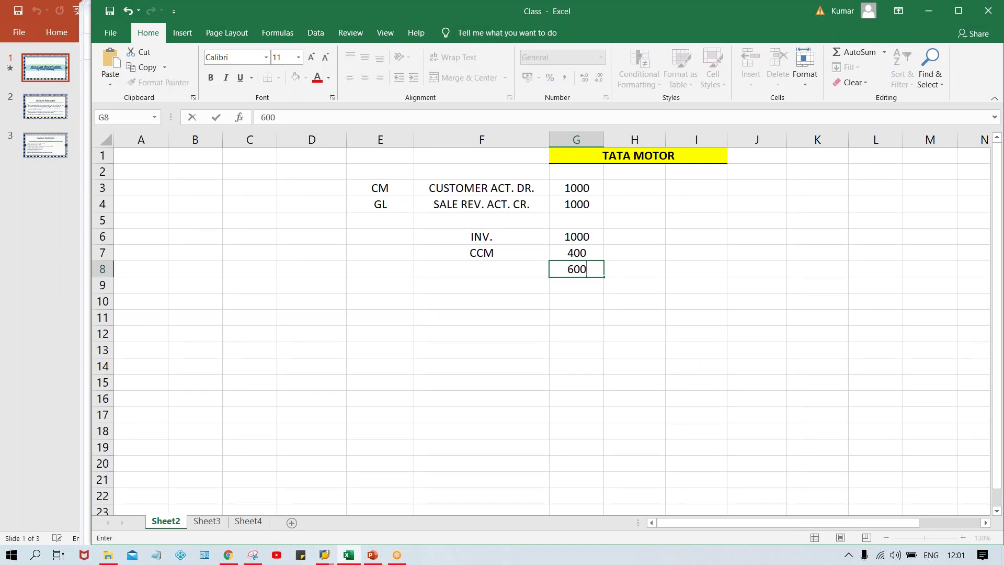
{"action": "left_click", "coordinate": [482, 268]}
{"action": "type", "text": "PYT"}
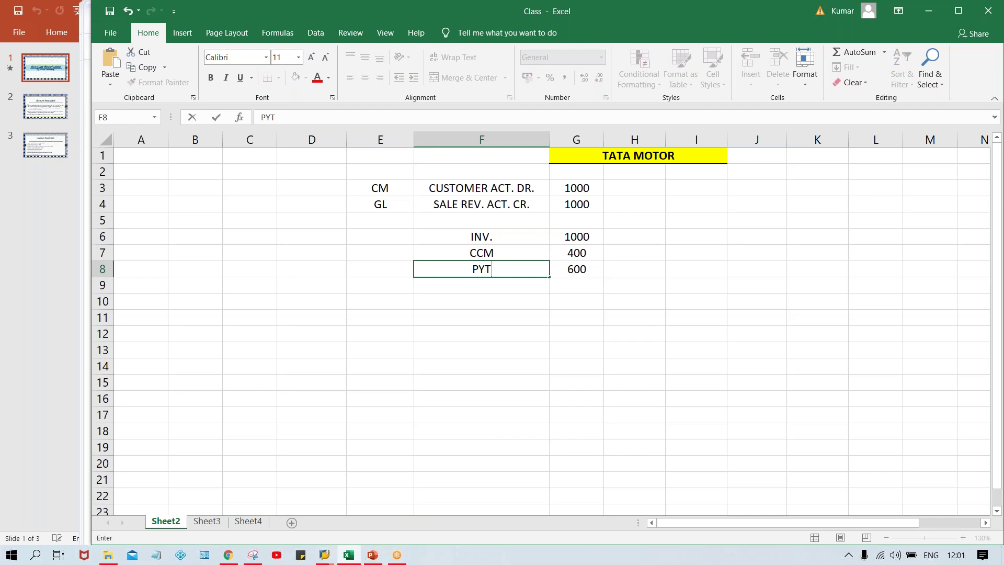
{"action": "key", "text": "Return"}
Step: Switch back to SAP's customer line item display, refresh it, and rerun the report with the All items status
{"action": "key", "text": "alt+Tab"}
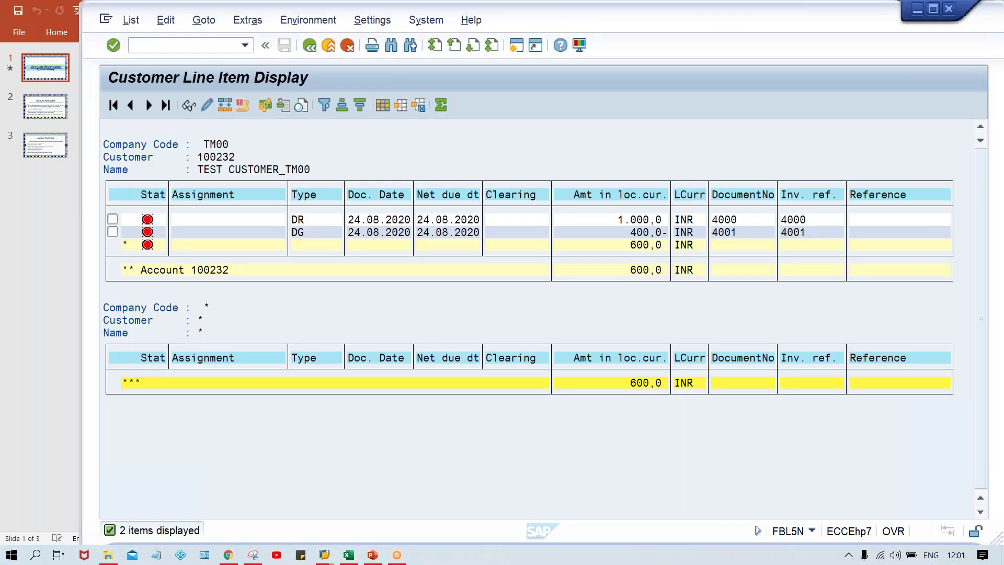
{"action": "left_click", "coordinate": [131, 20]}
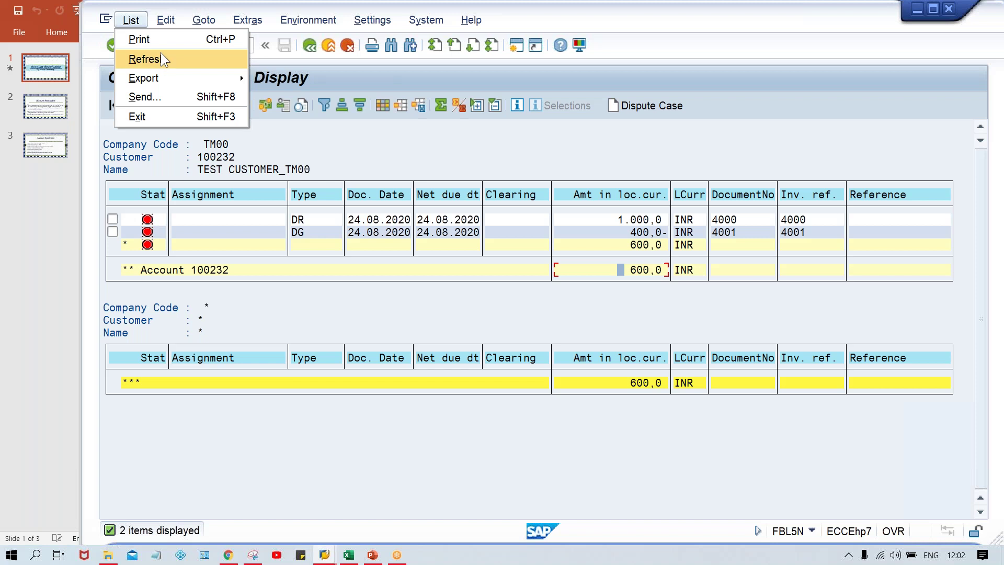
{"action": "left_click", "coordinate": [162, 57]}
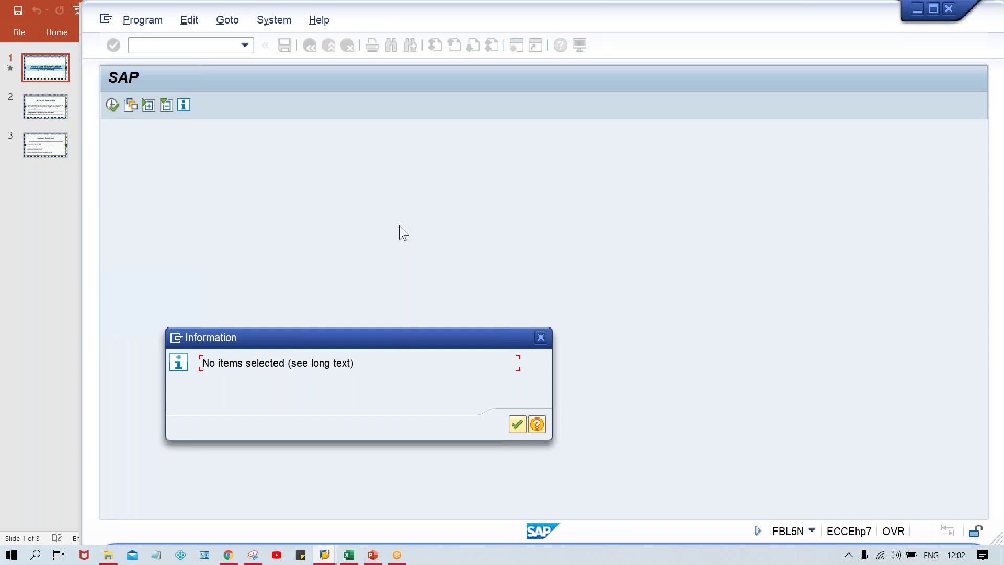
{"action": "key", "text": "Return"}
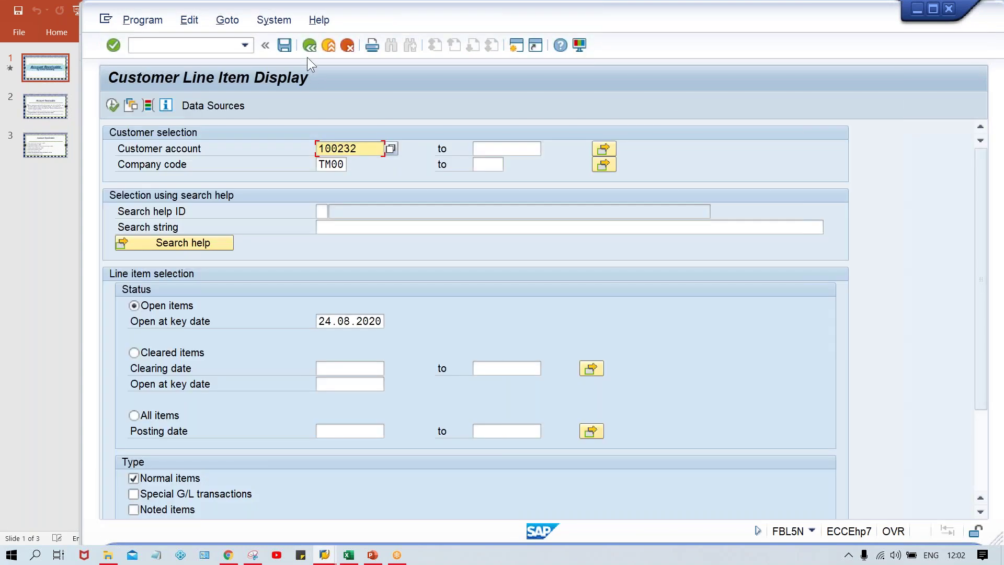
{"action": "left_click", "coordinate": [134, 415]}
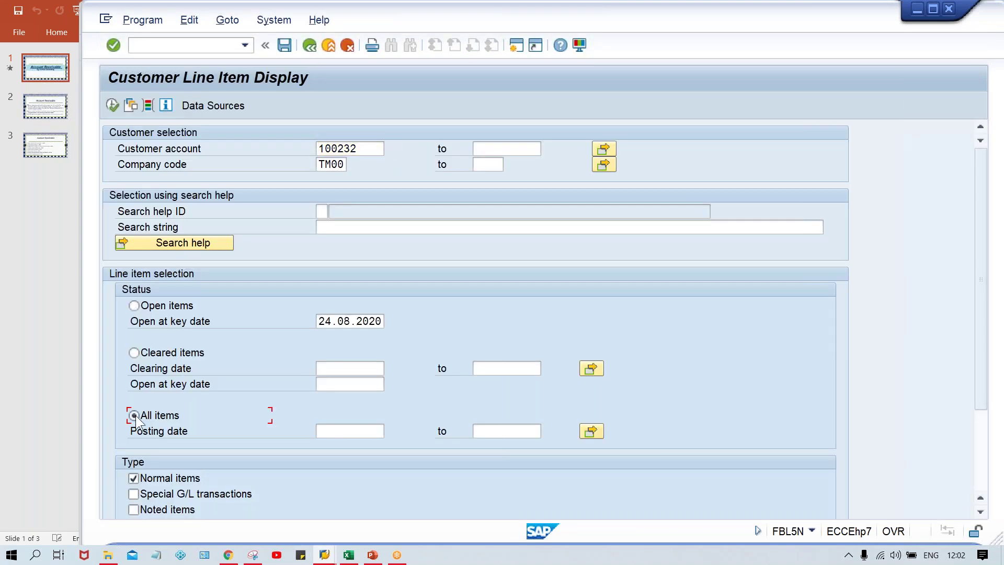
{"action": "left_click", "coordinate": [114, 104]}
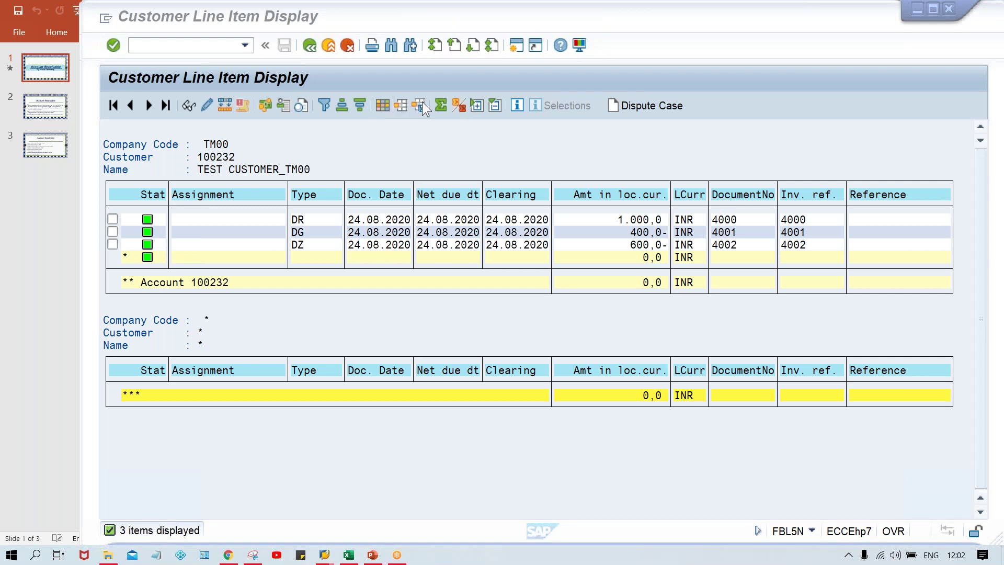
Step: Apply the first of the two adjacent 8500 Customer local currency layouts, and replace it with the 1SAP Standard local currency layout
{"action": "left_click", "coordinate": [401, 110]}
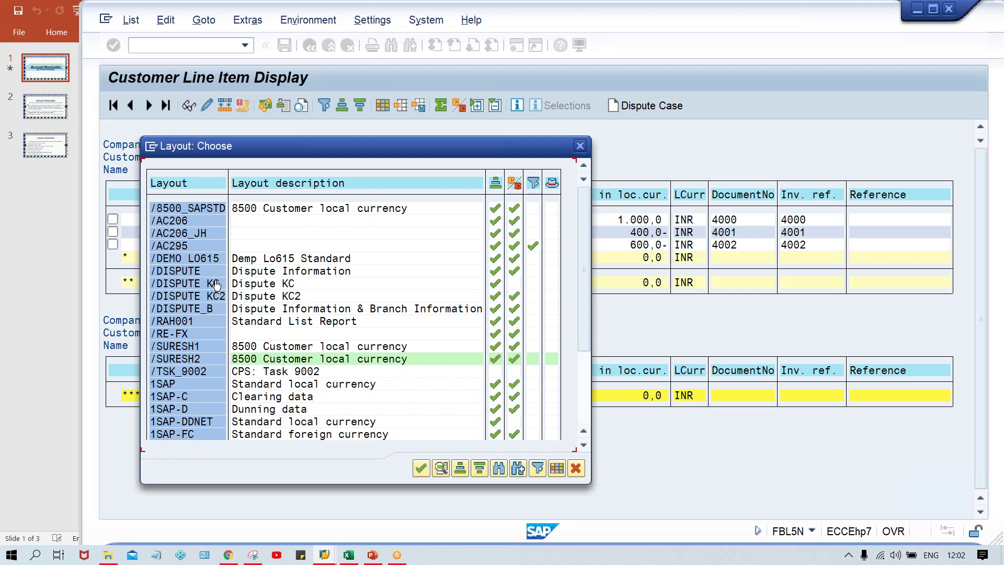
{"action": "double_click", "coordinate": [274, 347]}
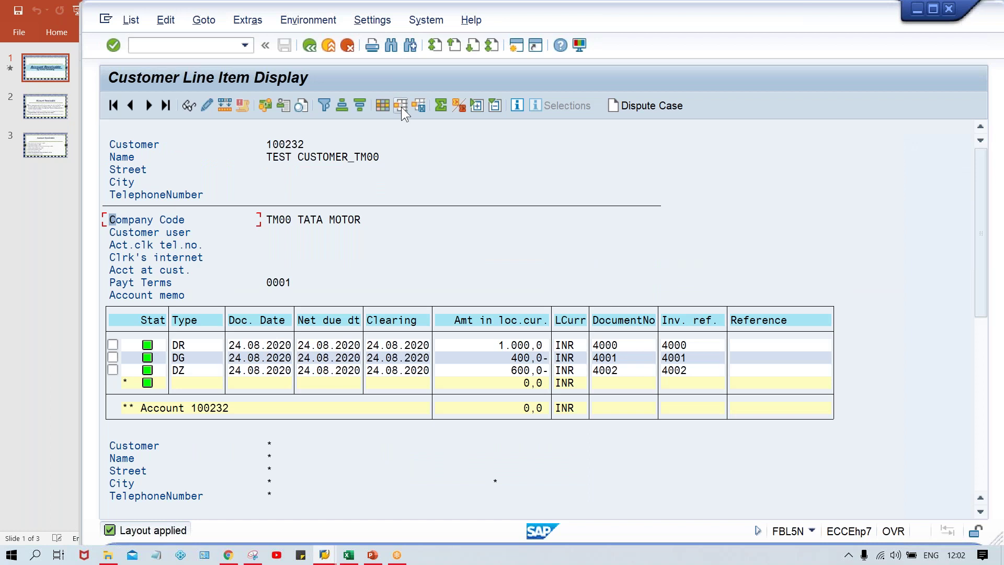
{"action": "left_click", "coordinate": [400, 104]}
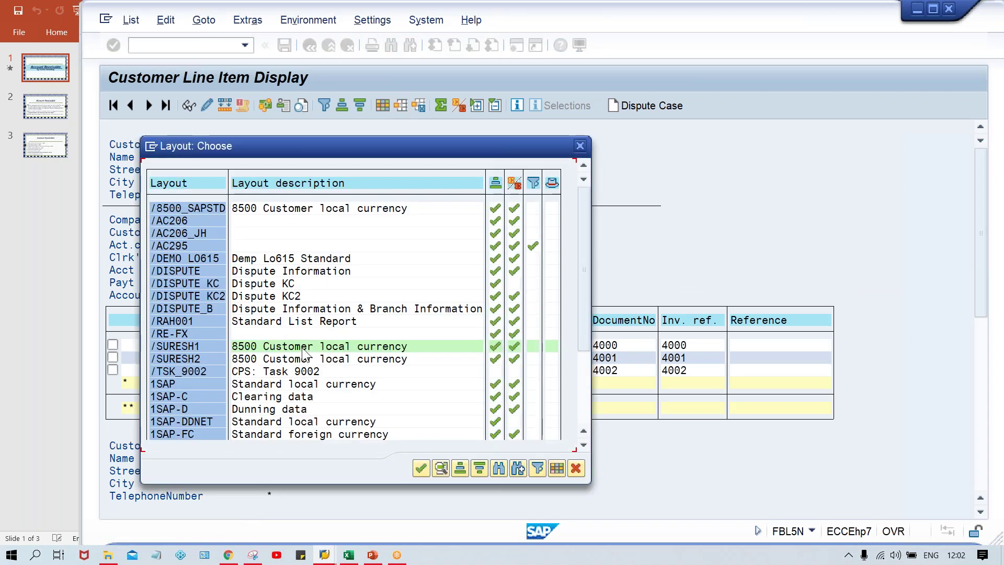
{"action": "double_click", "coordinate": [300, 384]}
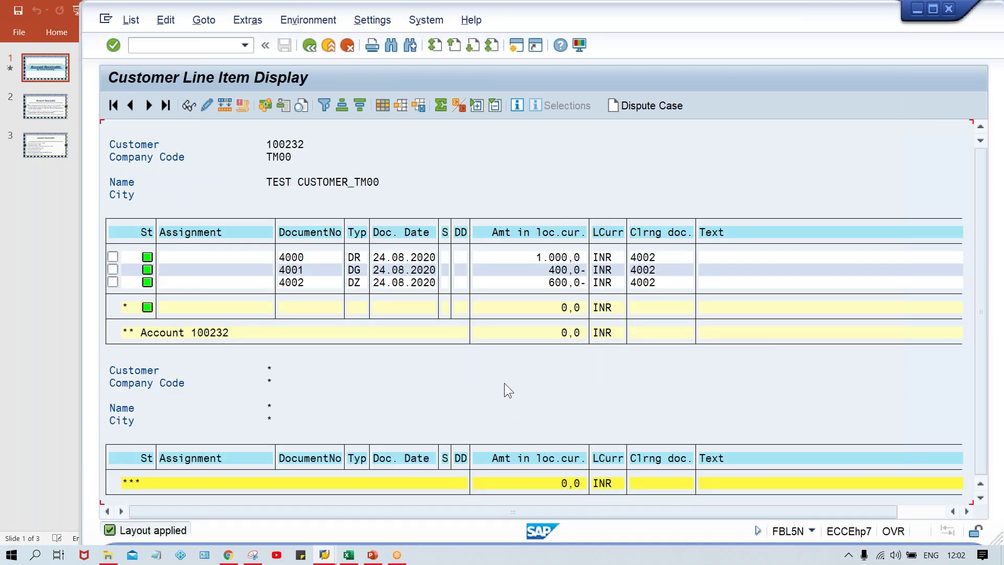
Step: Make 1SAP the default layout in layout management and return to the customer line item list
{"action": "left_click", "coordinate": [419, 107]}
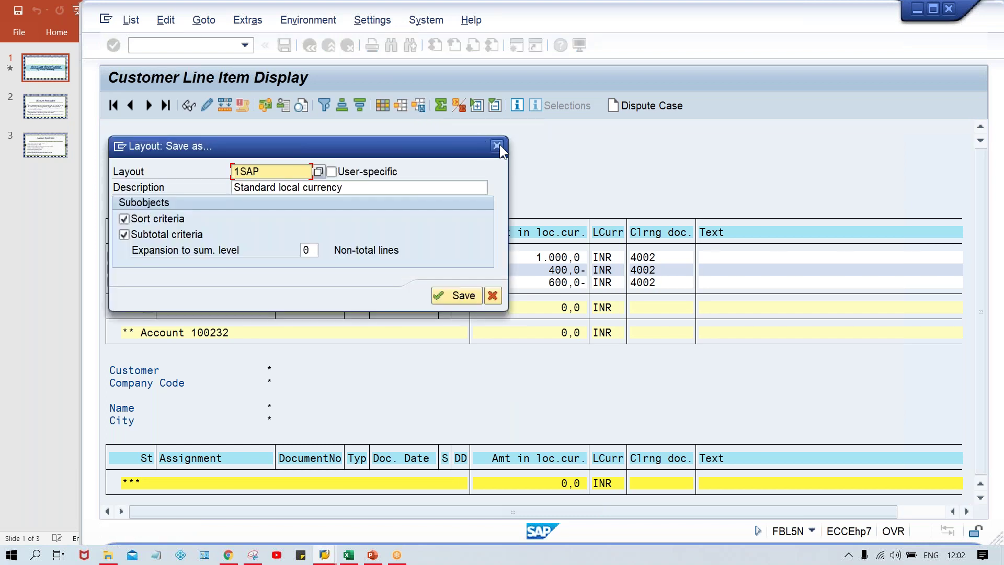
{"action": "left_click", "coordinate": [498, 146]}
{"action": "left_click", "coordinate": [419, 20]}
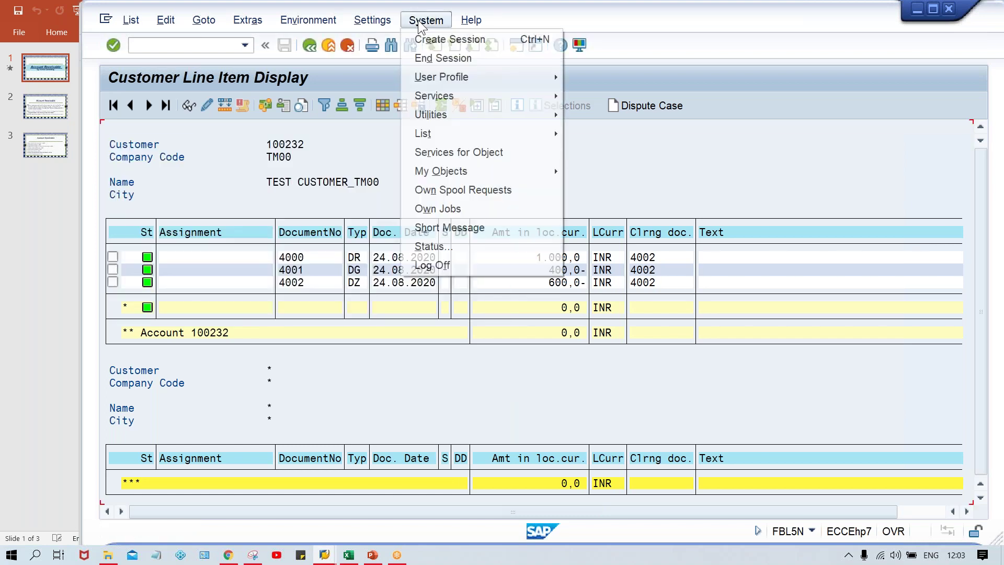
{"action": "mouse_move", "coordinate": [372, 22]}
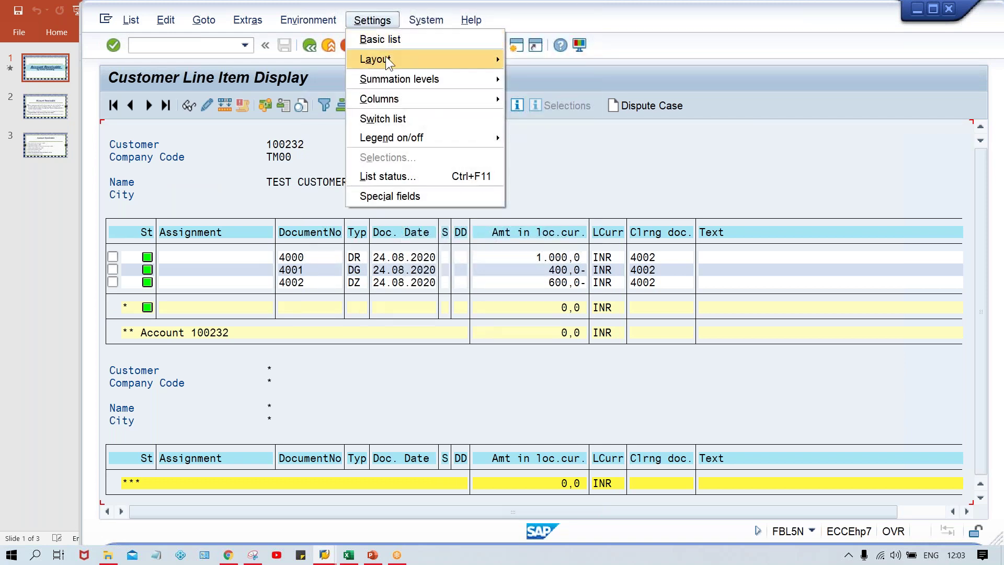
{"action": "mouse_move", "coordinate": [386, 57]}
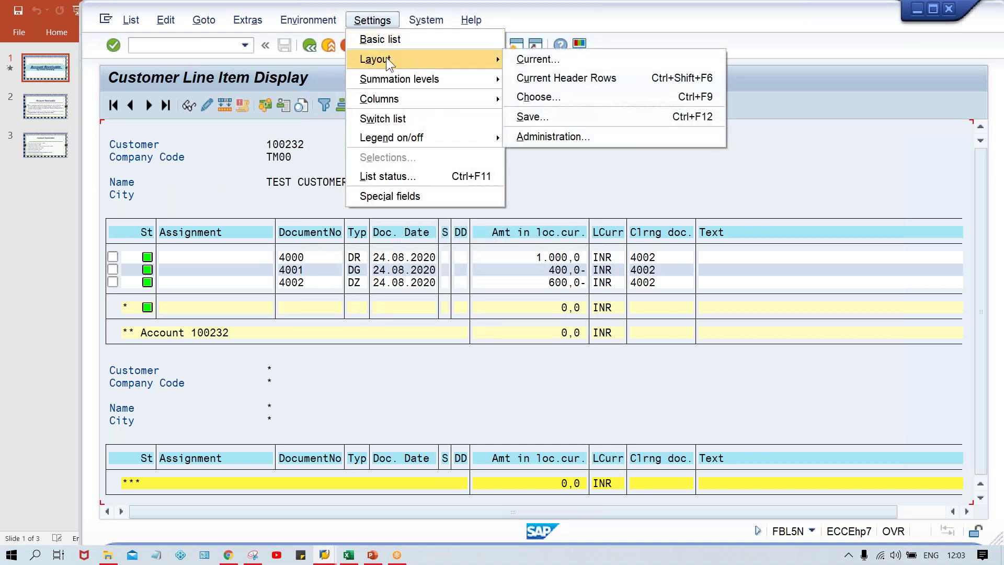
{"action": "left_click", "coordinate": [557, 137]}
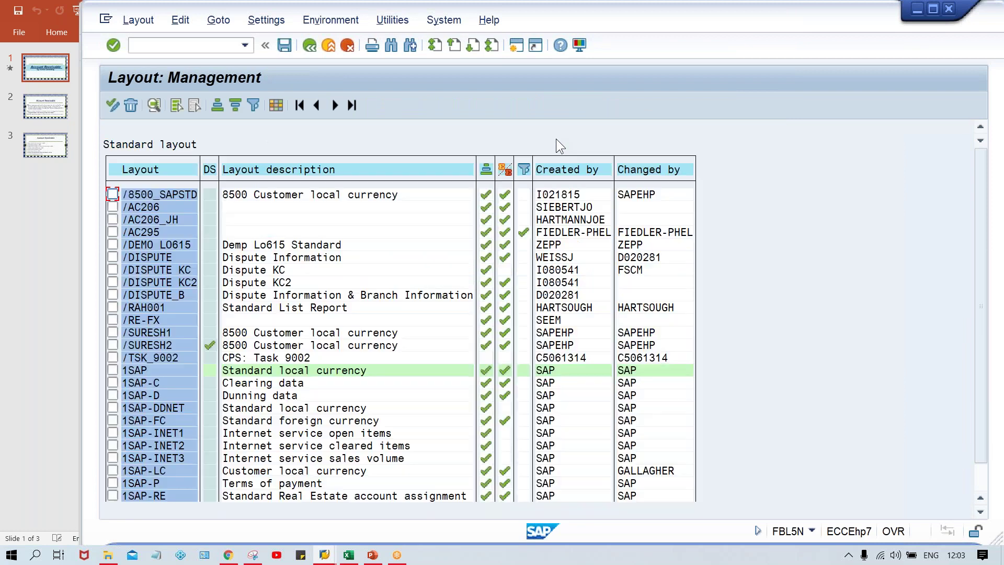
{"action": "left_click", "coordinate": [209, 369]}
{"action": "left_click", "coordinate": [309, 46]}
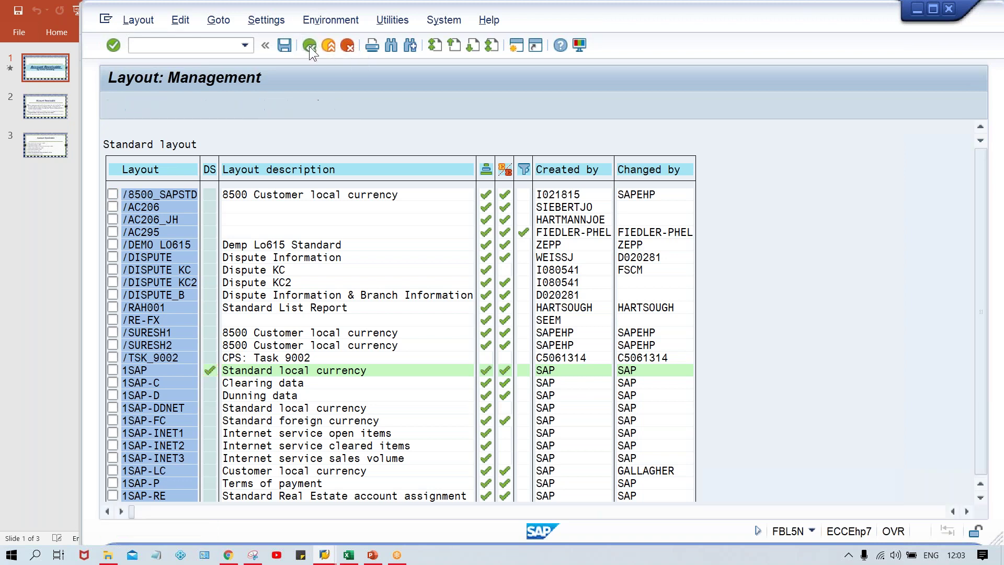
{"action": "left_click", "coordinate": [308, 46]}
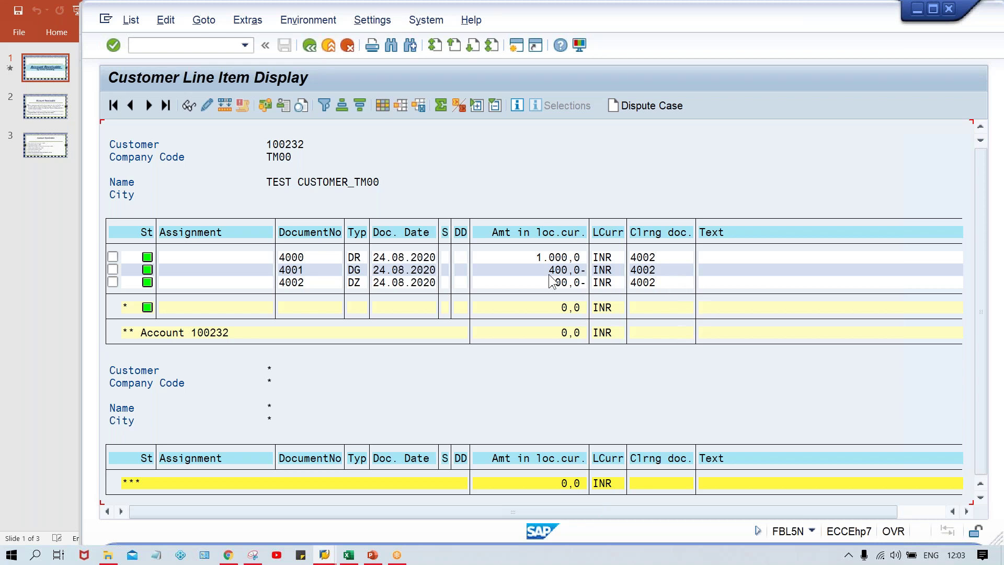
Step: Examine the document types, local currency amounts and clearing document of the customer's invoice, credit memo and payment
{"action": "left_click", "coordinate": [526, 257]}
{"action": "left_click", "coordinate": [523, 271]}
{"action": "left_click", "coordinate": [535, 285]}
{"action": "left_click", "coordinate": [365, 255]}
{"action": "left_click", "coordinate": [364, 270]}
{"action": "left_click", "coordinate": [358, 284]}
{"action": "left_click", "coordinate": [521, 253]}
{"action": "left_click", "coordinate": [532, 270]}
{"action": "left_click", "coordinate": [534, 283]}
{"action": "left_click", "coordinate": [666, 258]}
{"action": "left_click", "coordinate": [515, 259]}
{"action": "left_click", "coordinate": [528, 271]}
{"action": "left_click", "coordinate": [516, 257]}
{"action": "left_click", "coordinate": [526, 269]}
{"action": "left_click", "coordinate": [540, 283]}
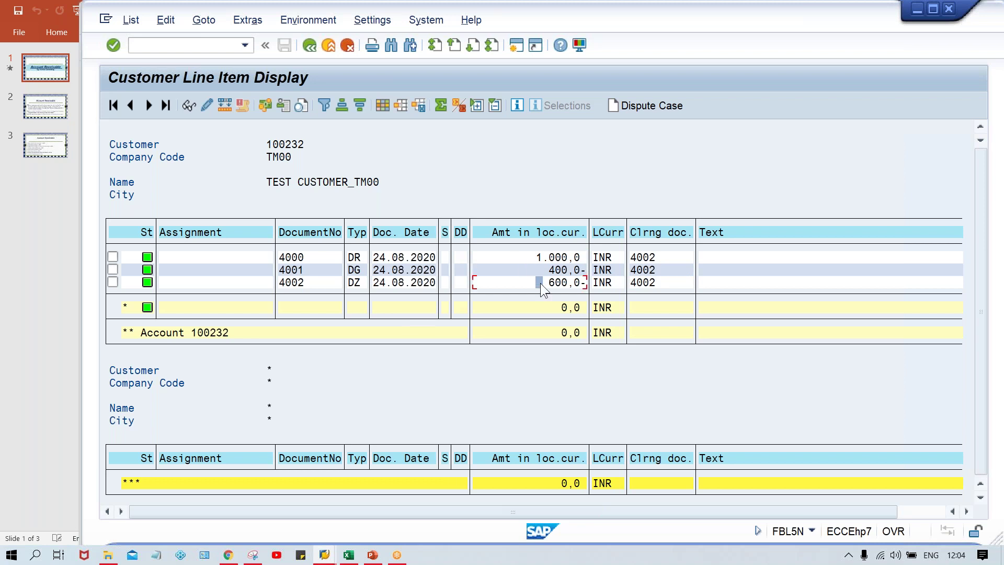